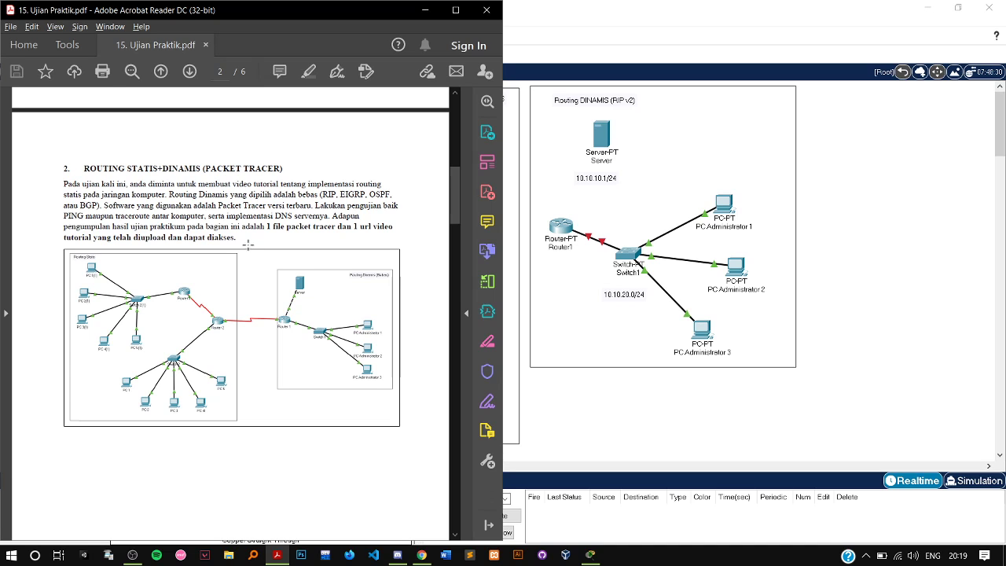
# Step: Compare the static and dynamic routing topology diagram in the assignment PDF with the Packet Tracer workspace
pyautogui.click(425, 11)
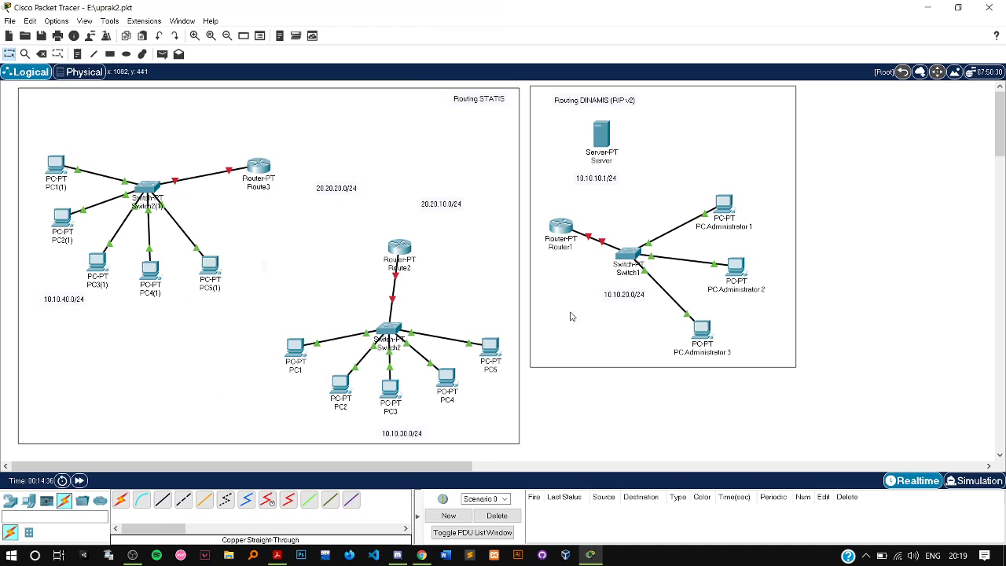
pyautogui.click(277, 555)
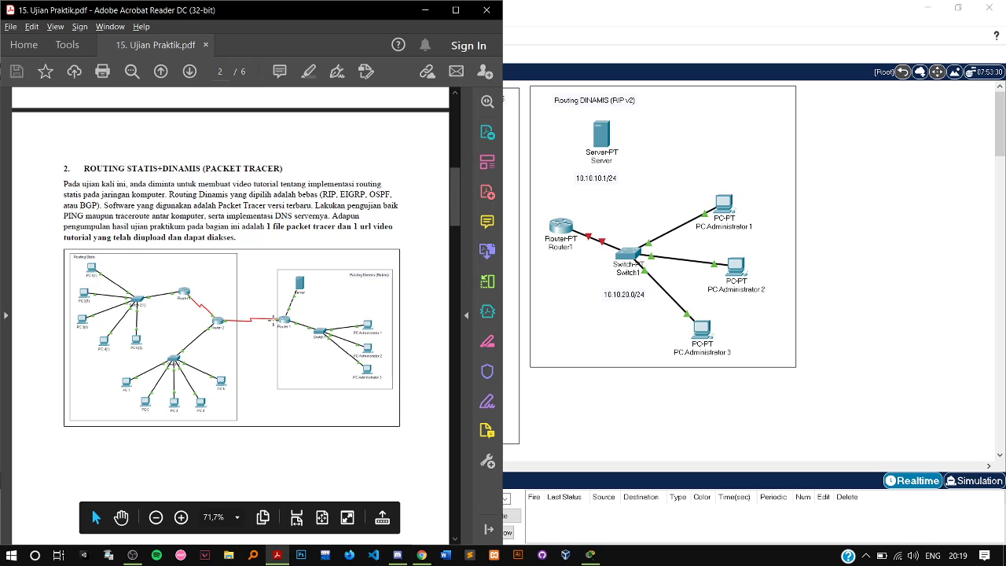
pyautogui.click(425, 10)
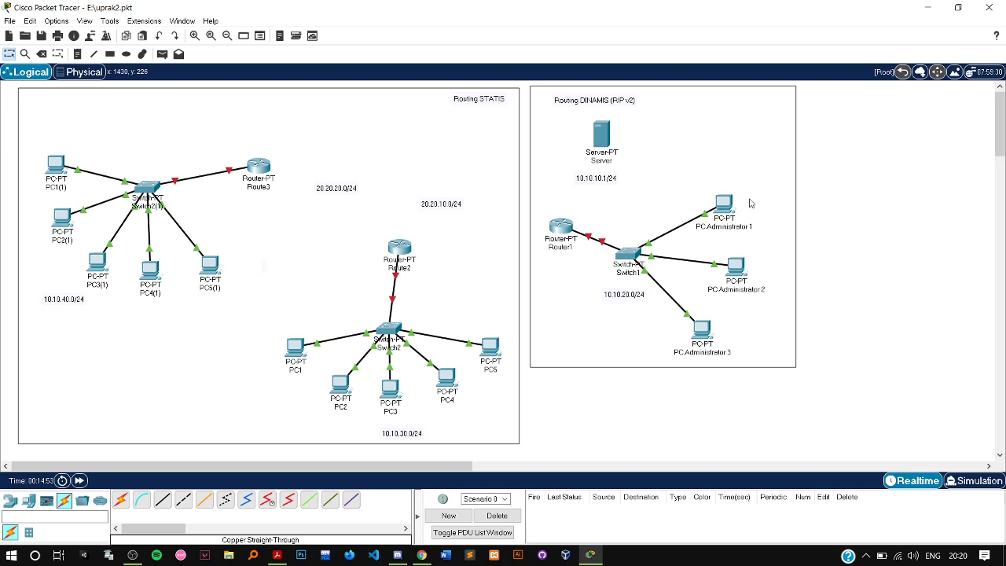
# Step: Inspect the device windows of PC Administrator 1 and Switch1, including the switch's global settings
pyautogui.click(725, 203)
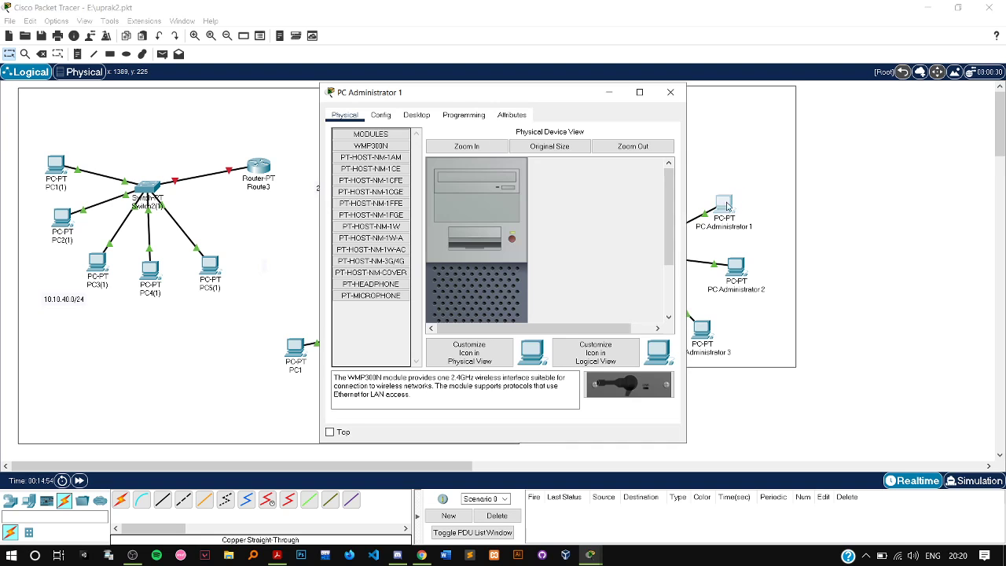
pyautogui.click(671, 92)
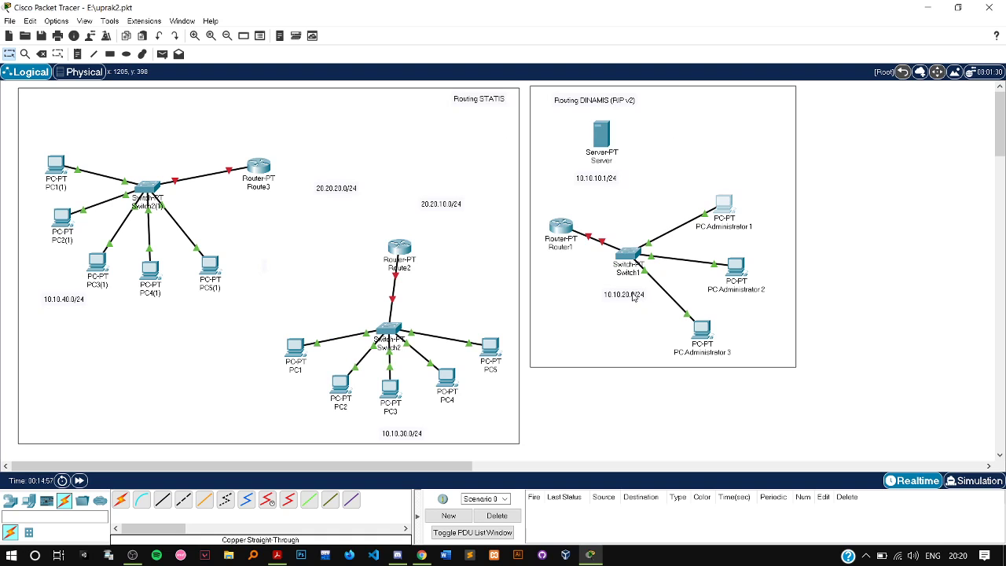
pyautogui.click(629, 254)
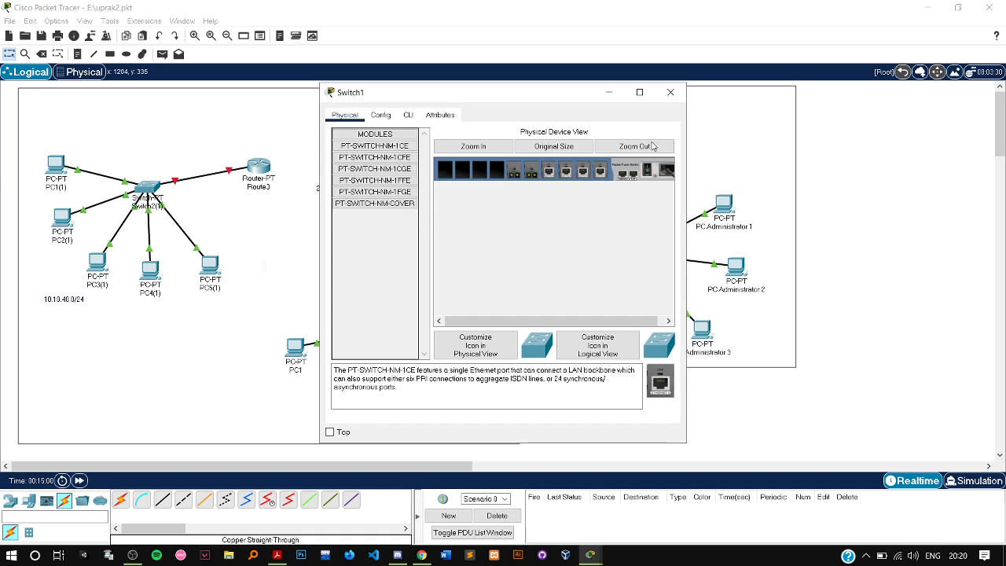
pyautogui.click(381, 117)
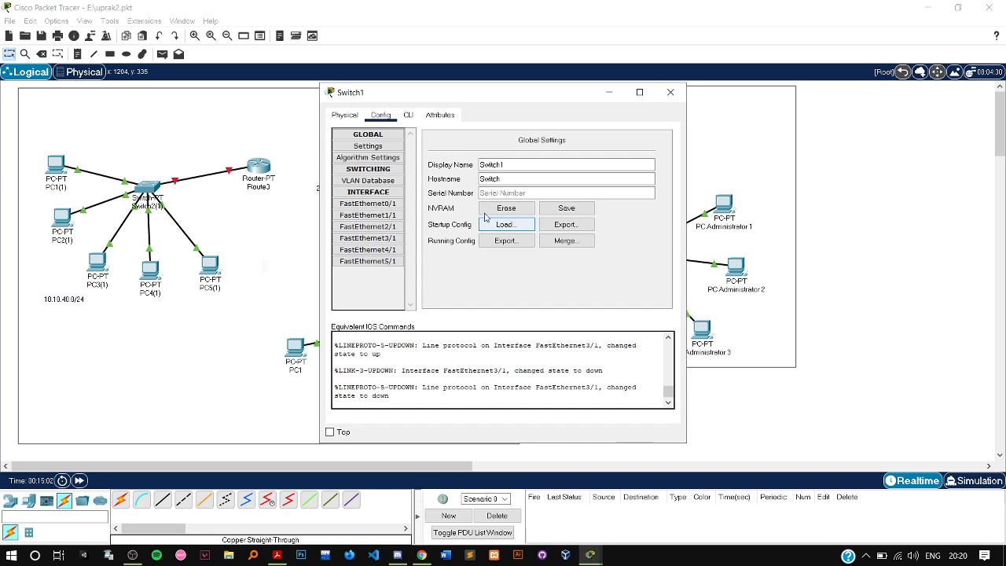
pyautogui.click(671, 92)
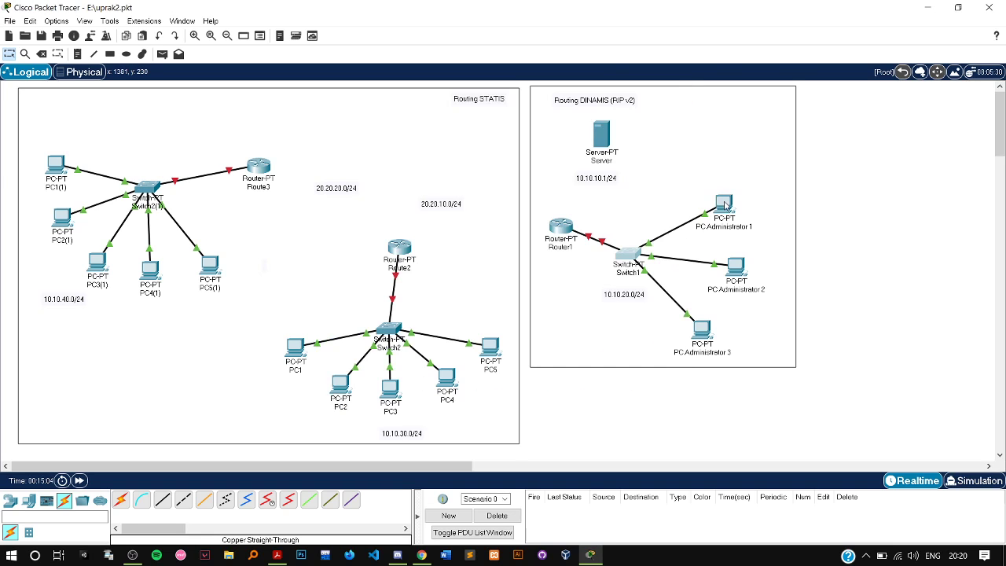
# Step: Review the default gateway and FastEthernet0 IP settings of PC Administrator 1, 2 and 3
pyautogui.click(725, 205)
pyautogui.click(381, 115)
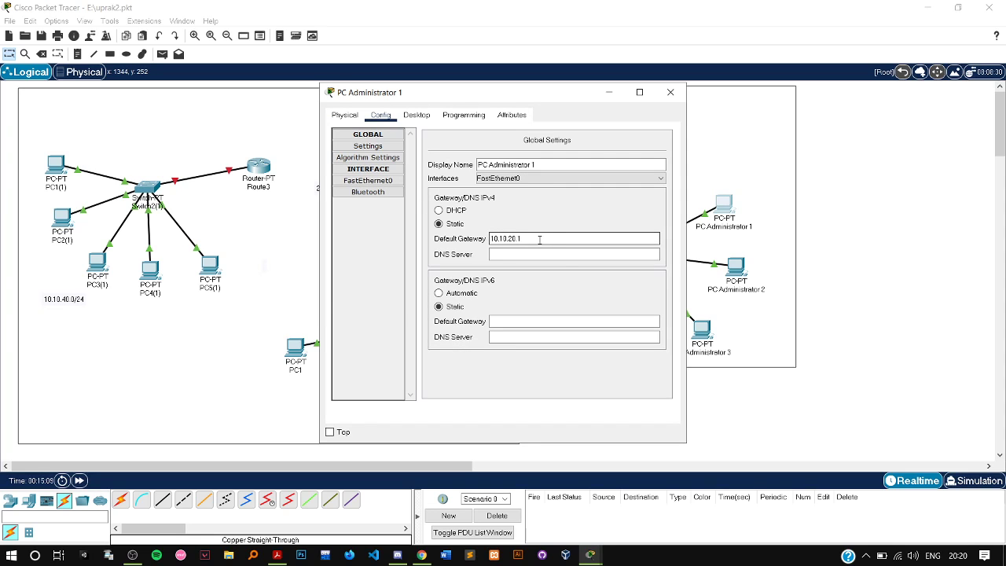
pyautogui.click(368, 180)
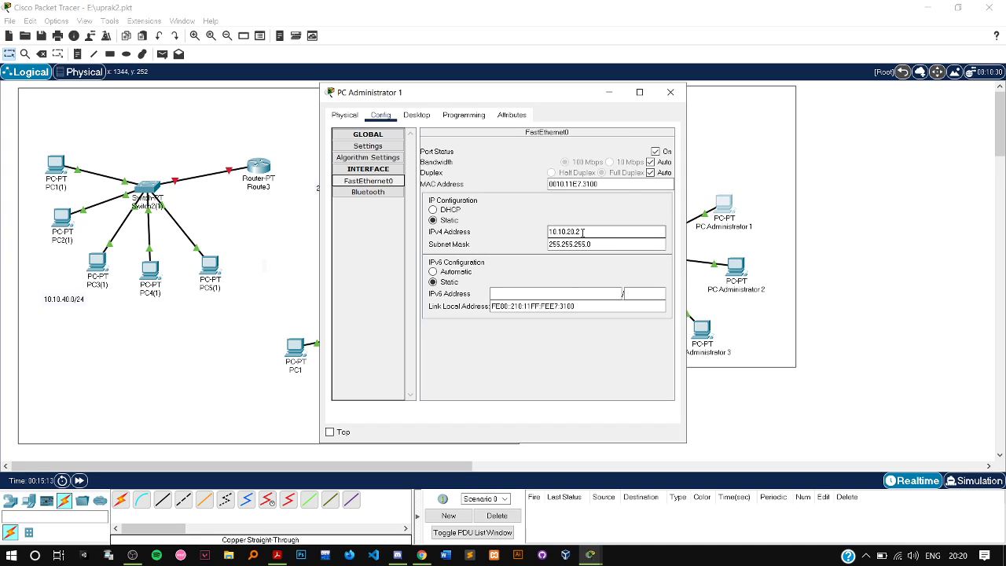
pyautogui.click(670, 92)
pyautogui.click(737, 268)
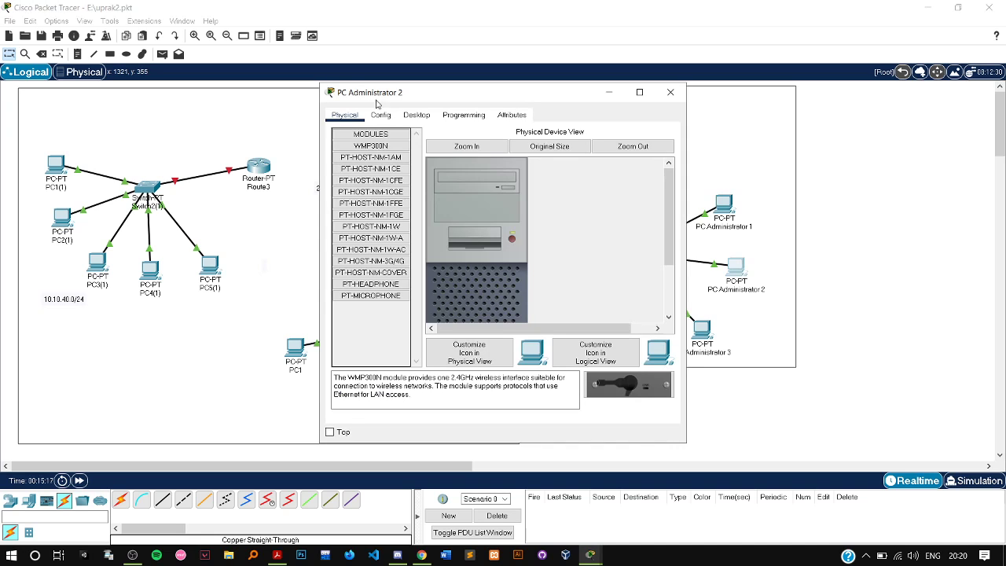
pyautogui.click(380, 115)
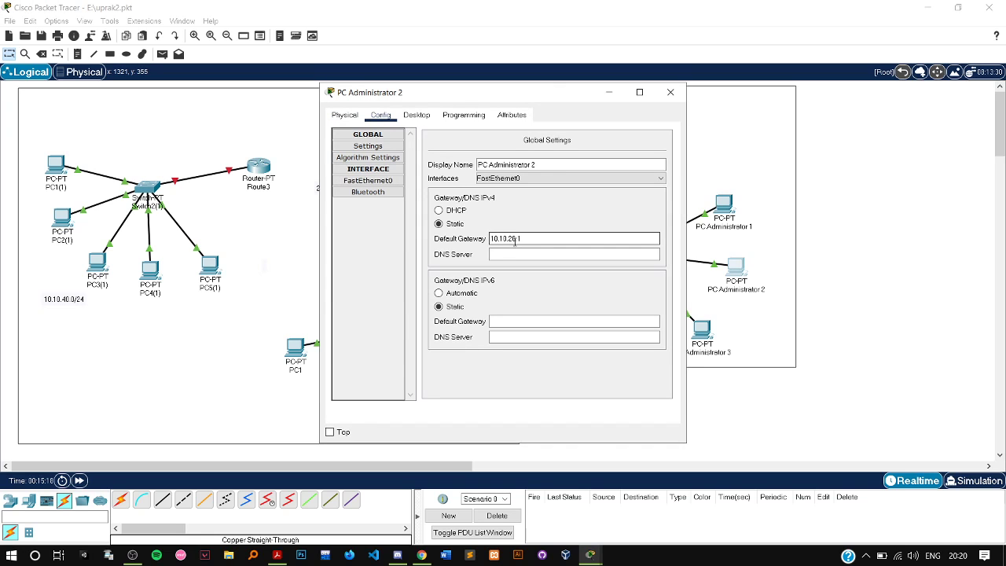
pyautogui.click(383, 181)
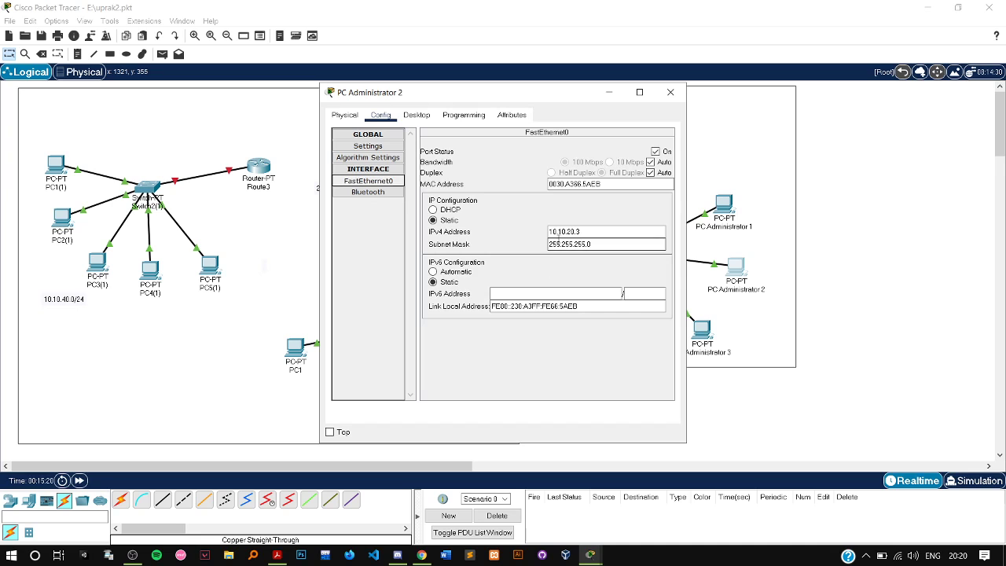
pyautogui.click(668, 95)
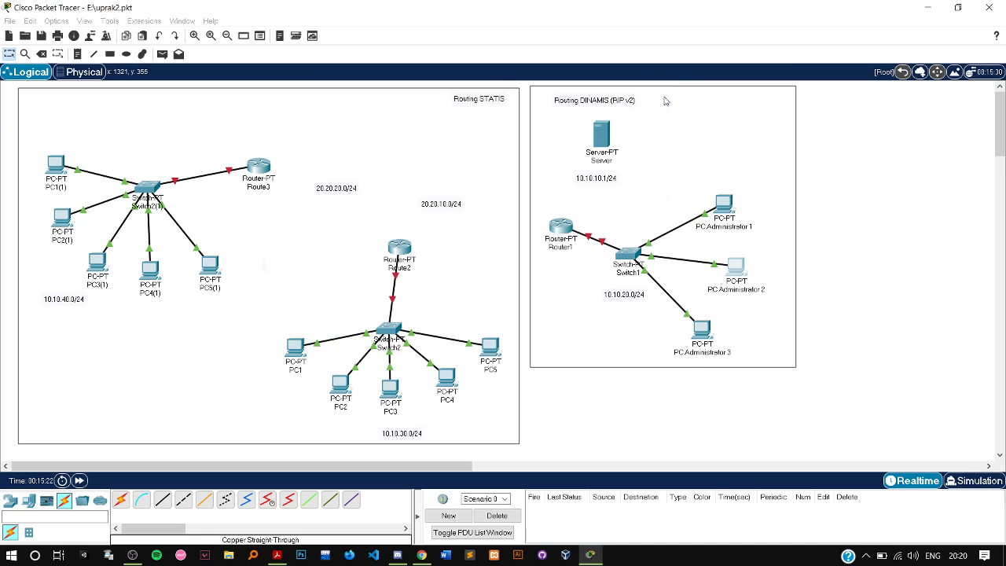
pyautogui.click(700, 332)
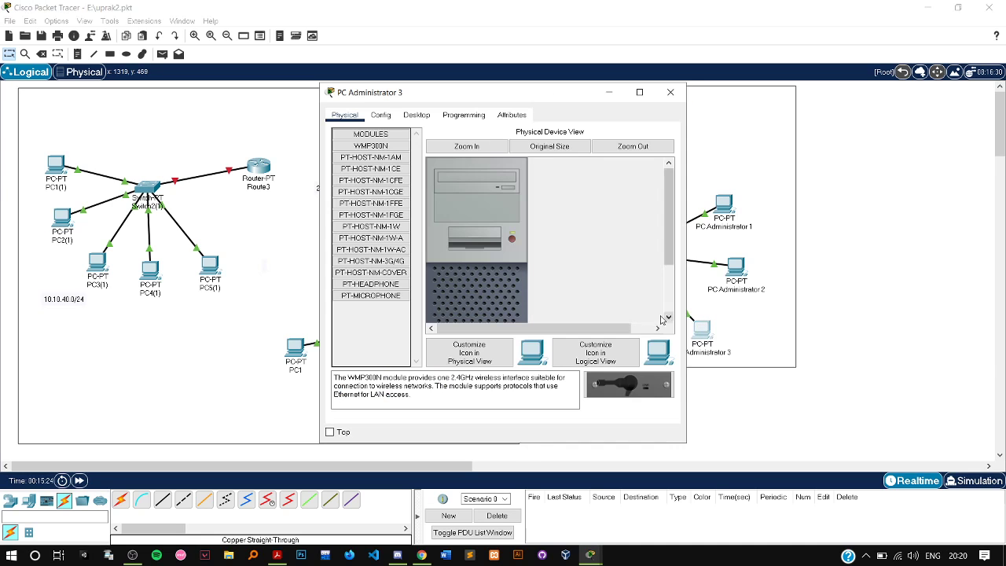
pyautogui.click(405, 117)
pyautogui.click(381, 116)
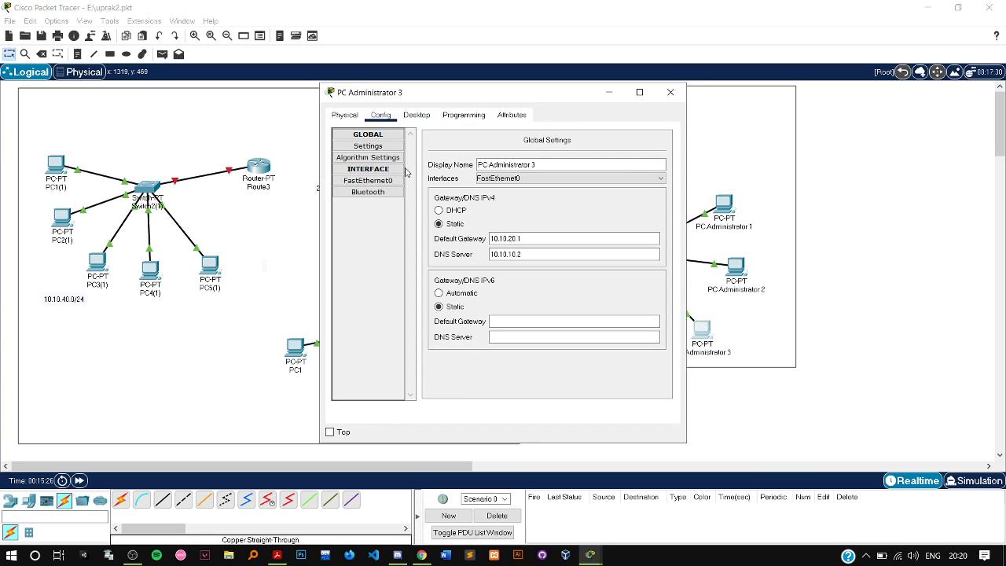
pyautogui.click(368, 181)
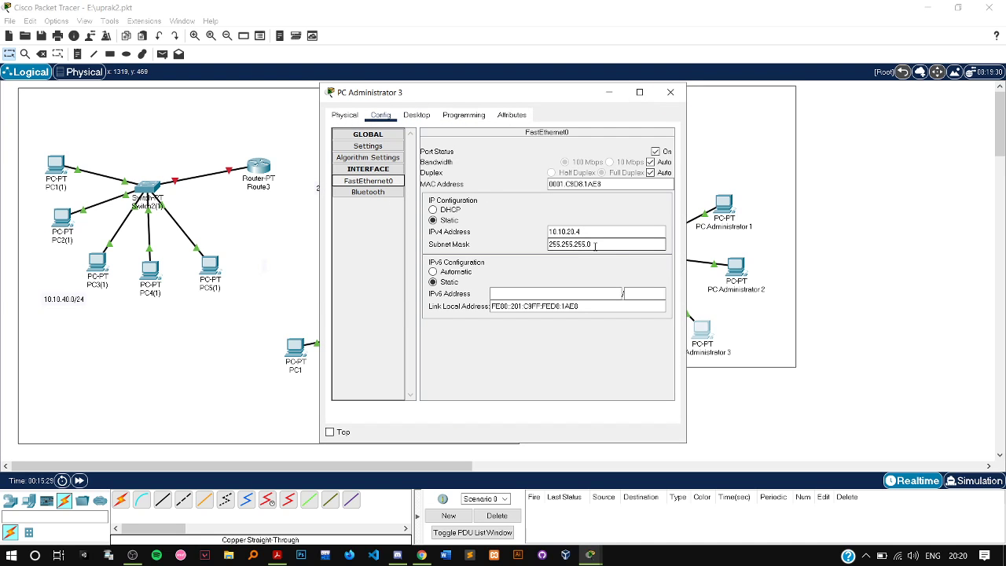
pyautogui.click(670, 95)
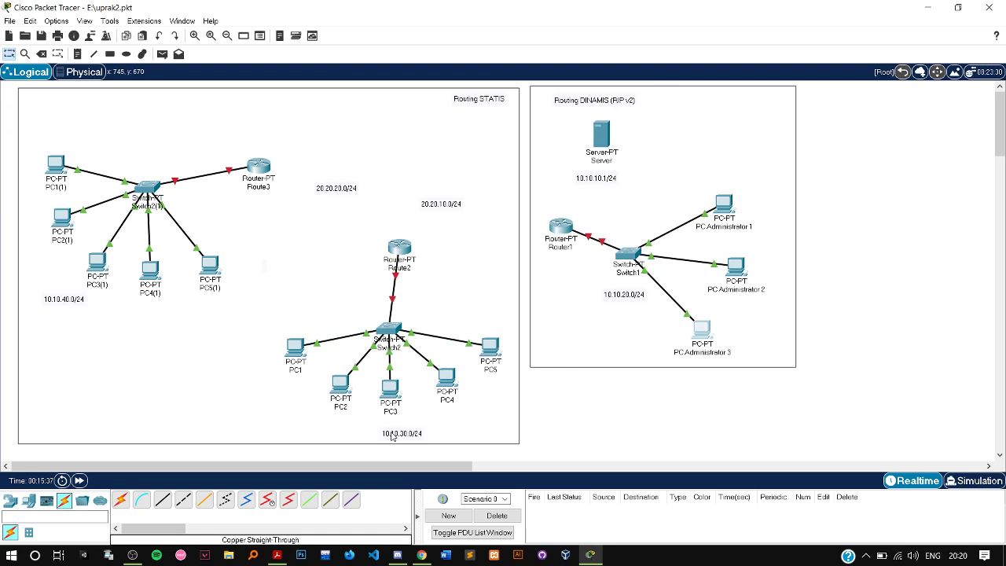
# Step: Check PC3's gateway and FastEthernet0 addressing, and PC1(1)'s default gateway, in the static routing area
pyautogui.click(390, 388)
pyautogui.click(380, 115)
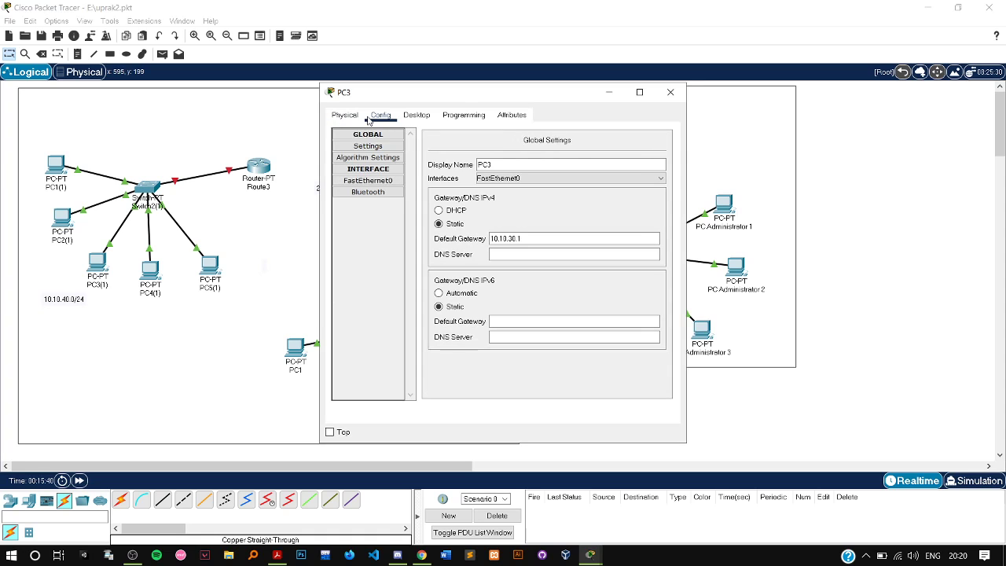
pyautogui.click(360, 185)
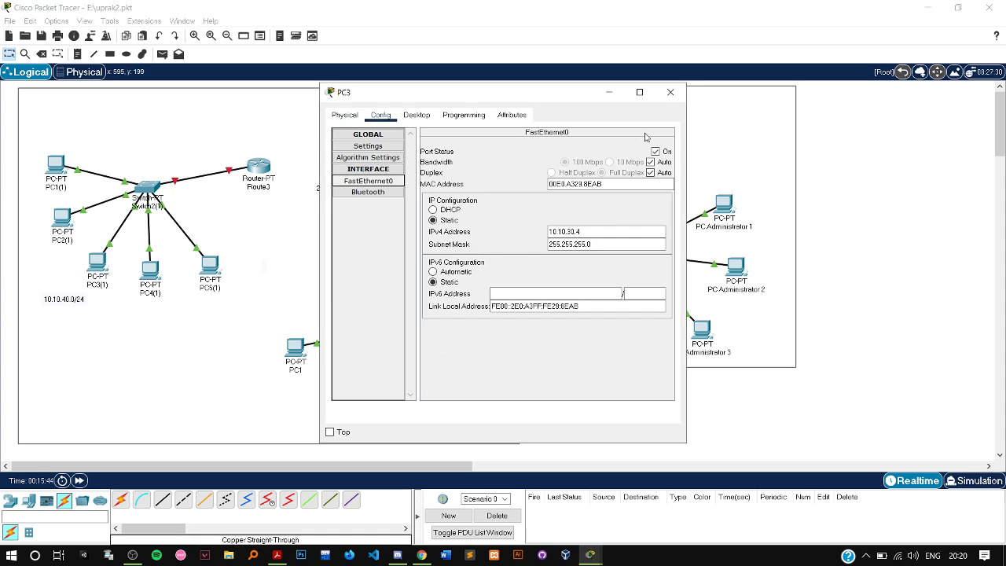
pyautogui.click(670, 92)
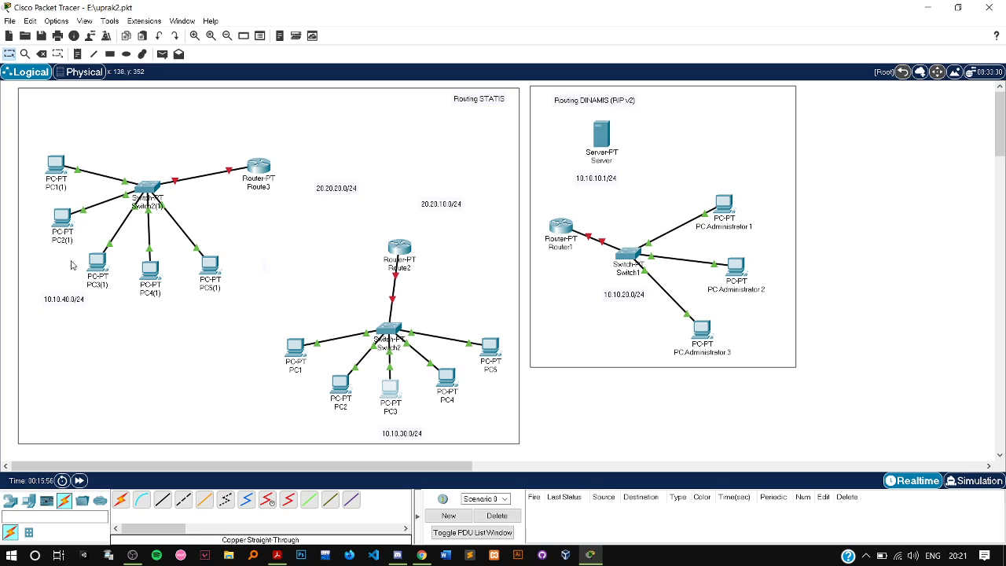
pyautogui.click(53, 168)
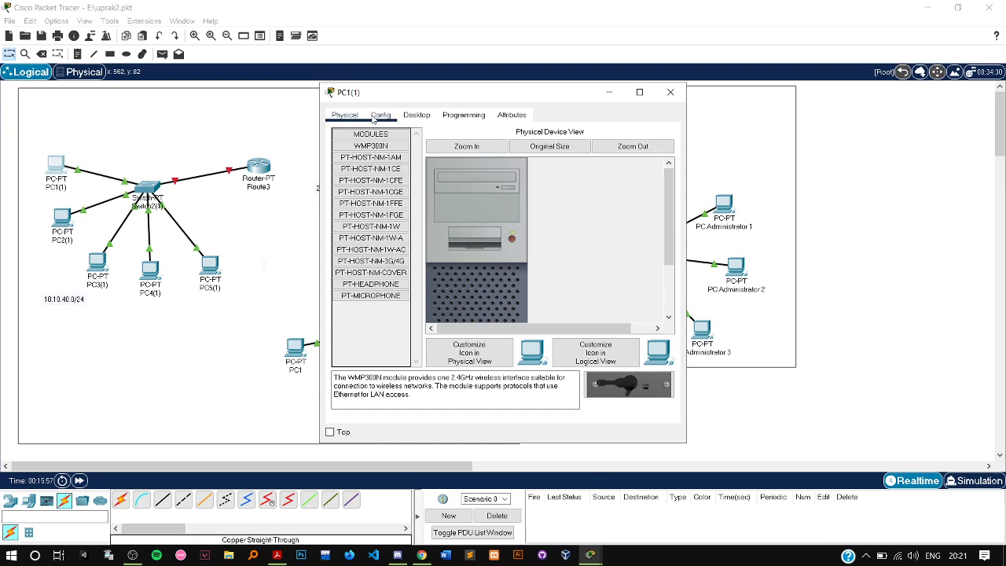
pyautogui.click(375, 116)
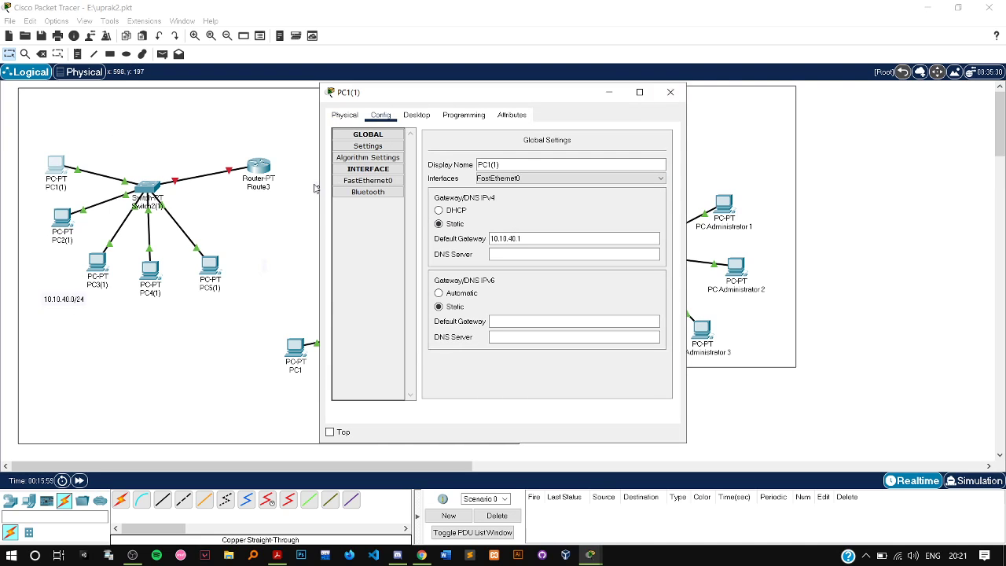
pyautogui.click(671, 92)
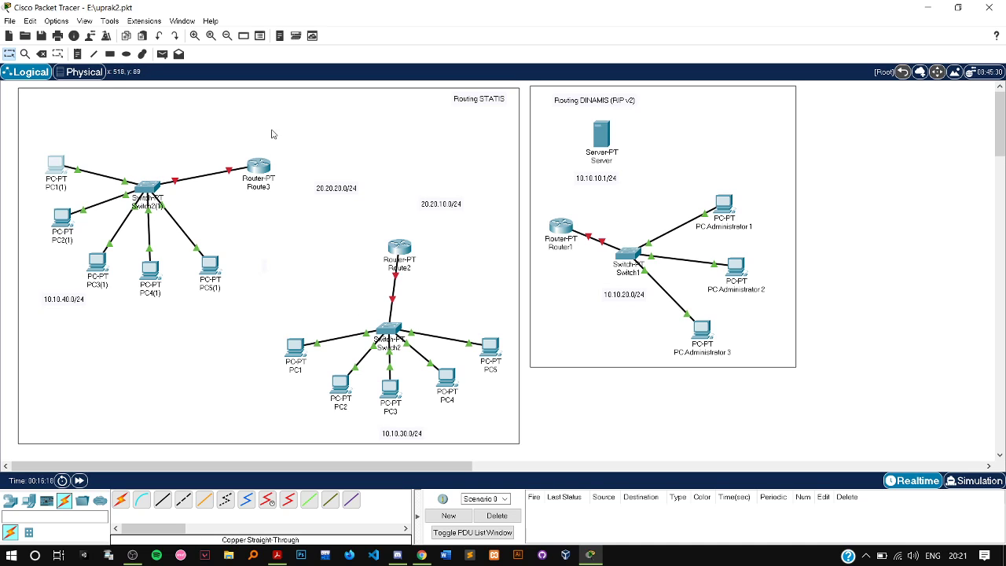
# Step: Connect Router1 to the Server with an automatically chosen cable type, and move Router1 slightly farther from Switch1
pyautogui.moveTo(560, 233)
pyautogui.mouseDown()
pyautogui.moveTo(541, 226)
pyautogui.moveTo(553, 226)
pyautogui.mouseUp()
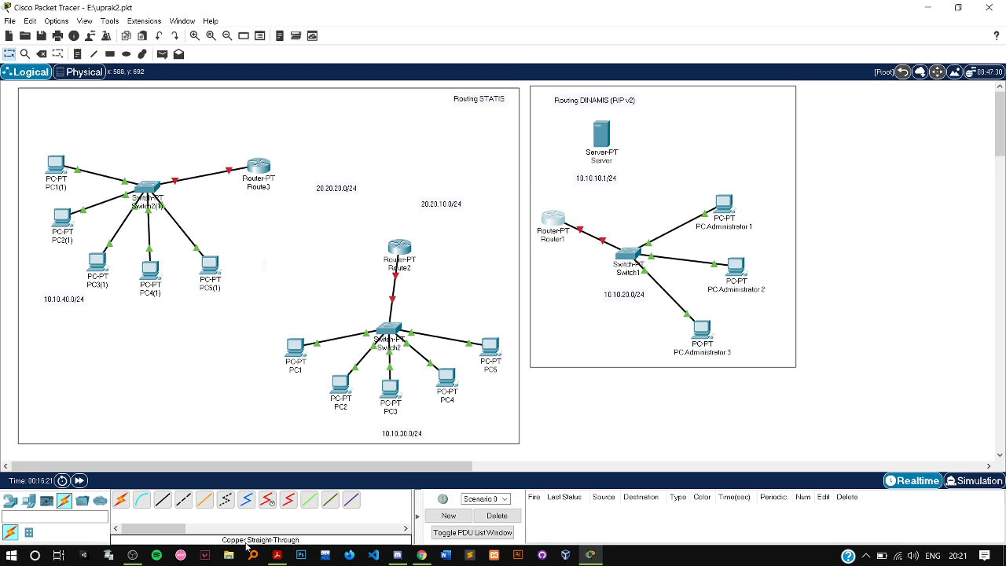
pyautogui.click(119, 501)
pyautogui.click(554, 221)
pyautogui.click(600, 137)
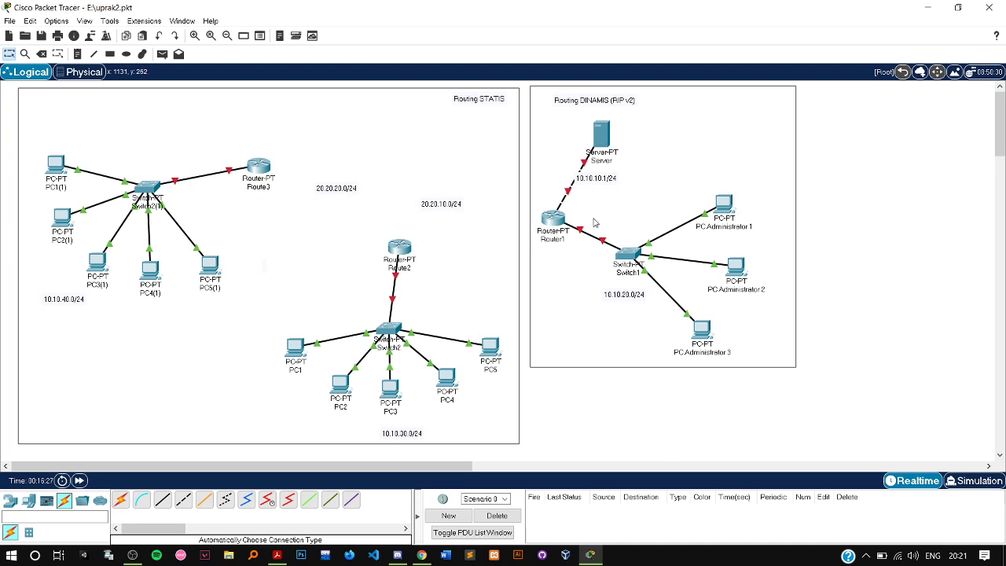
pyautogui.moveTo(556, 226); pyautogui.dragTo(550, 220)
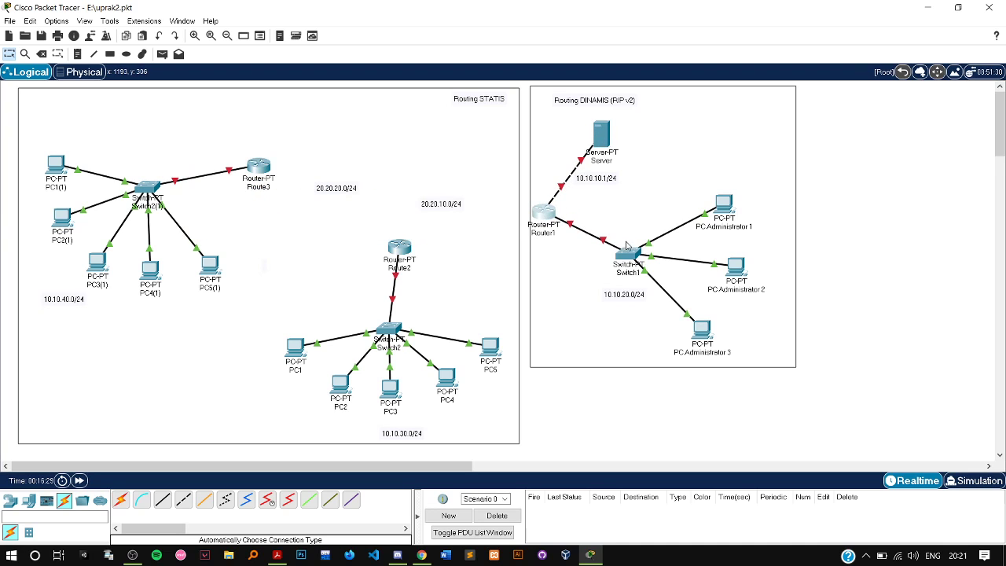
# Step: Open Router1's configuration and check which router port the link to Switch1 uses
pyautogui.click(549, 215)
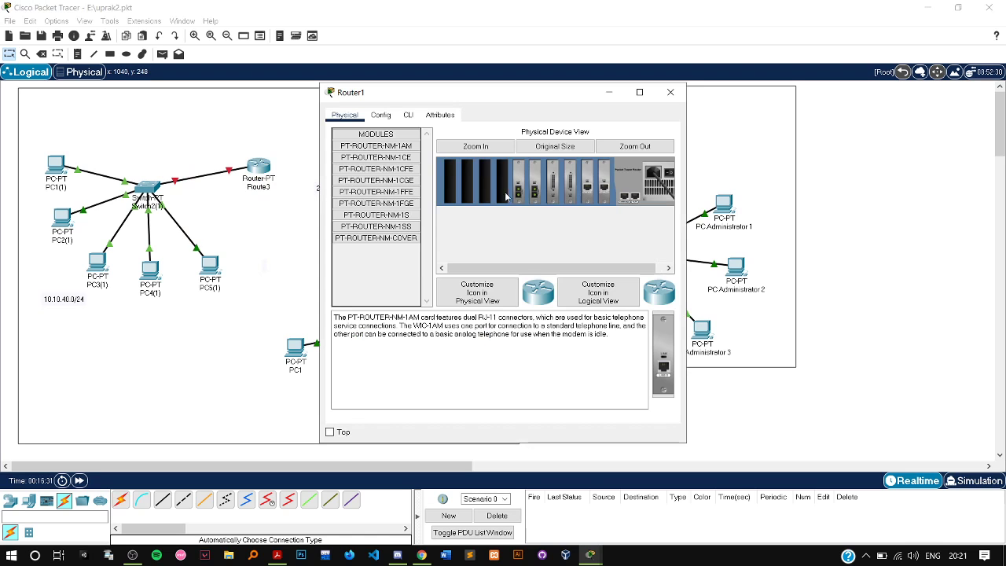
pyautogui.click(380, 114)
pyautogui.moveTo(508, 94); pyautogui.dragTo(379, 95)
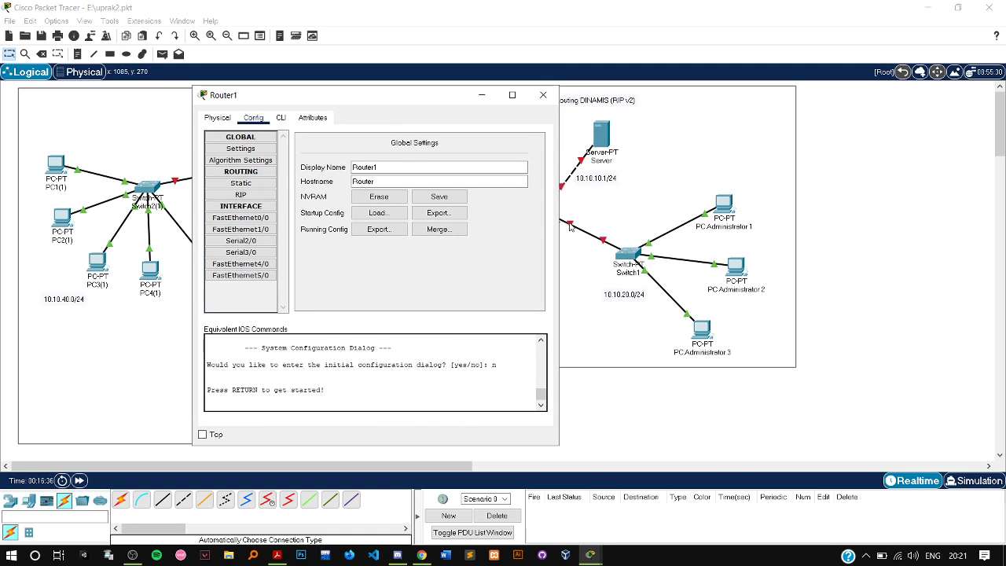
pyautogui.click(488, 96)
pyautogui.moveTo(569, 227)
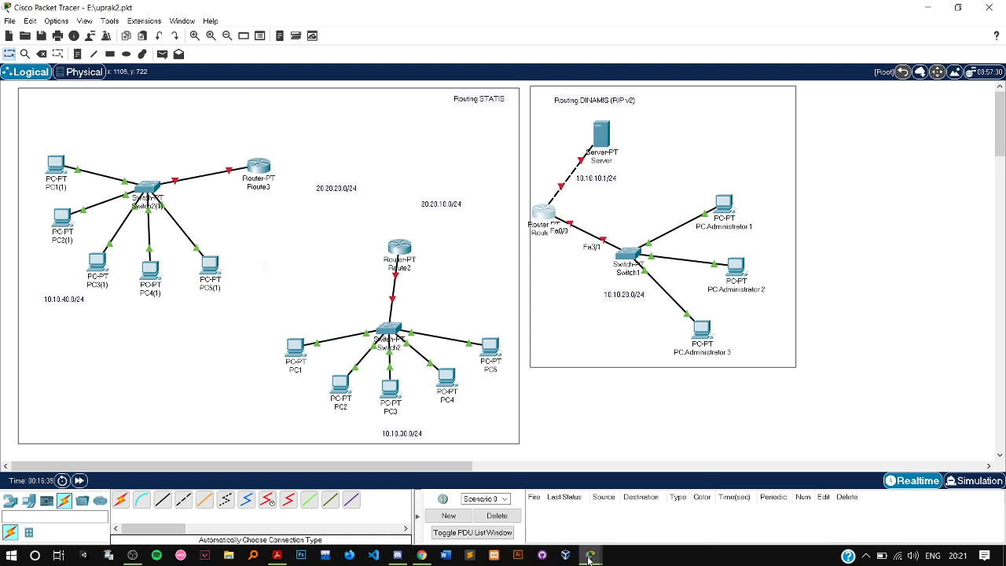
pyautogui.moveTo(591, 555)
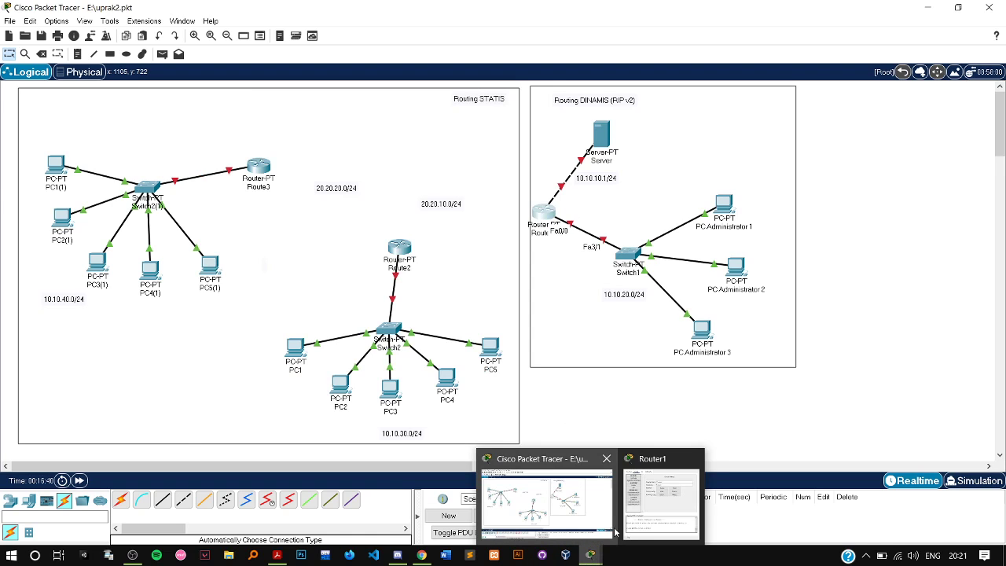
pyautogui.click(661, 502)
# Step: Configure Router1's FastEthernet0/0 with IPv4 address 10.10.20.1 and subnet mask 255.255.255.0, and turn the port on
pyautogui.click(250, 218)
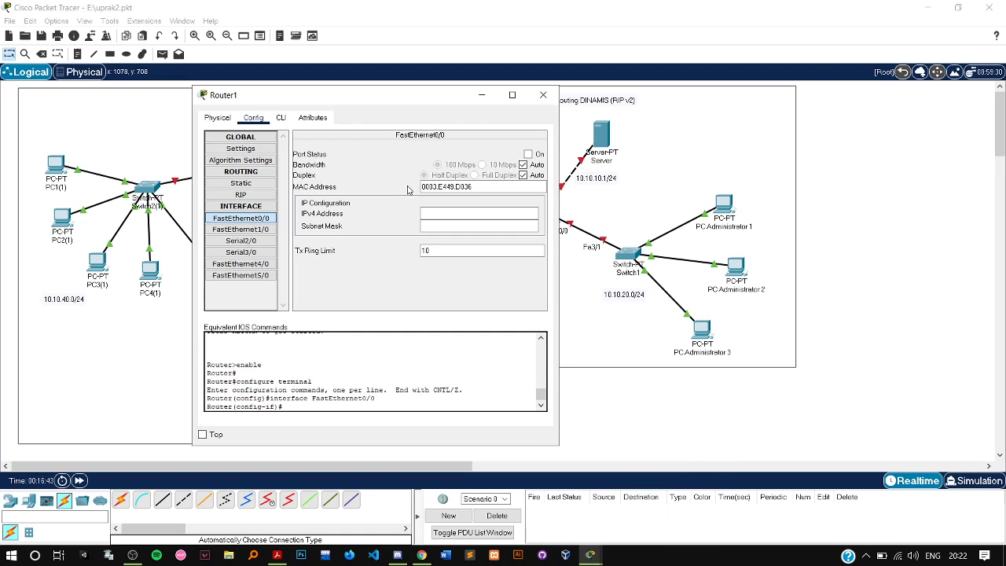
pyautogui.write('10.10.20.1')
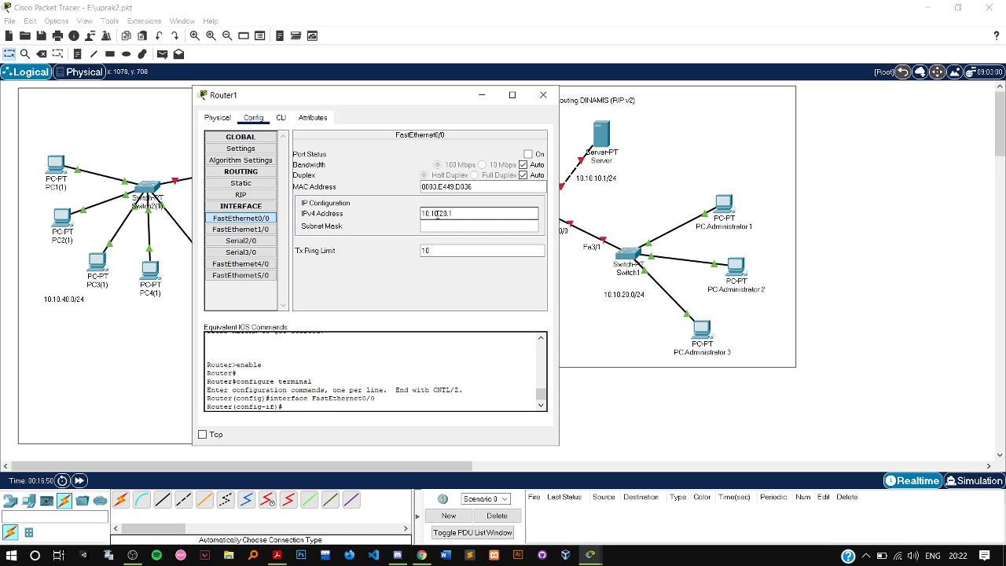
pyautogui.click(435, 227)
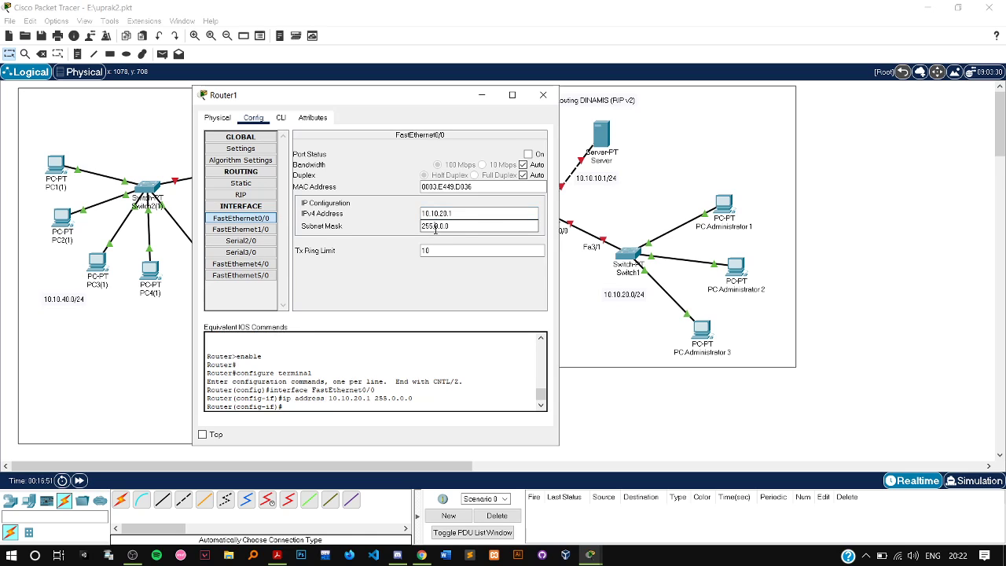
pyautogui.tripleClick(460, 226)
pyautogui.write('255.255.')
pyautogui.click(529, 154)
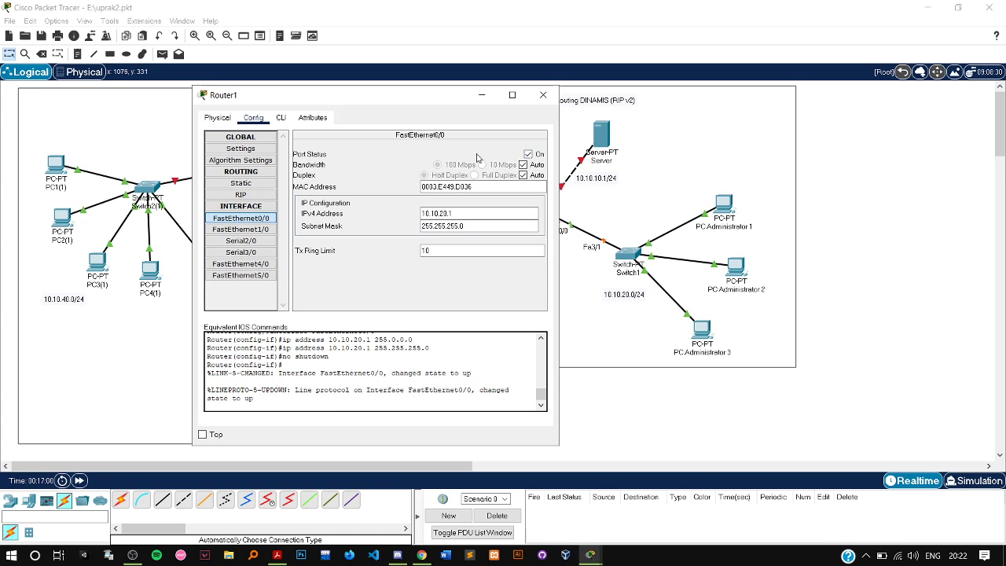
# Step: Reattach the Router1 end of the Server cable to Router1's FastEthernet1/0 port
pyautogui.moveTo(475, 93); pyautogui.dragTo(402, 101)
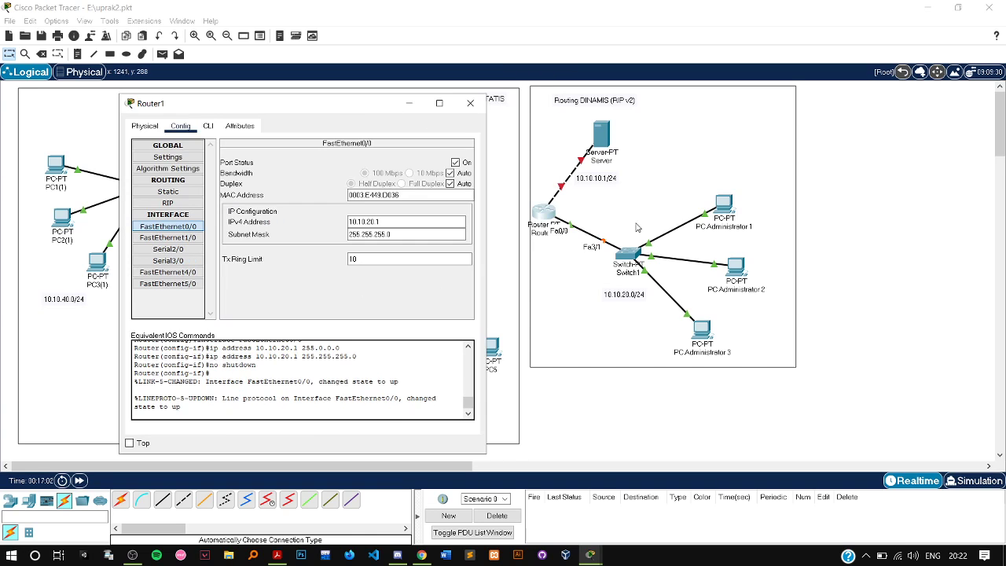
pyautogui.click(661, 244)
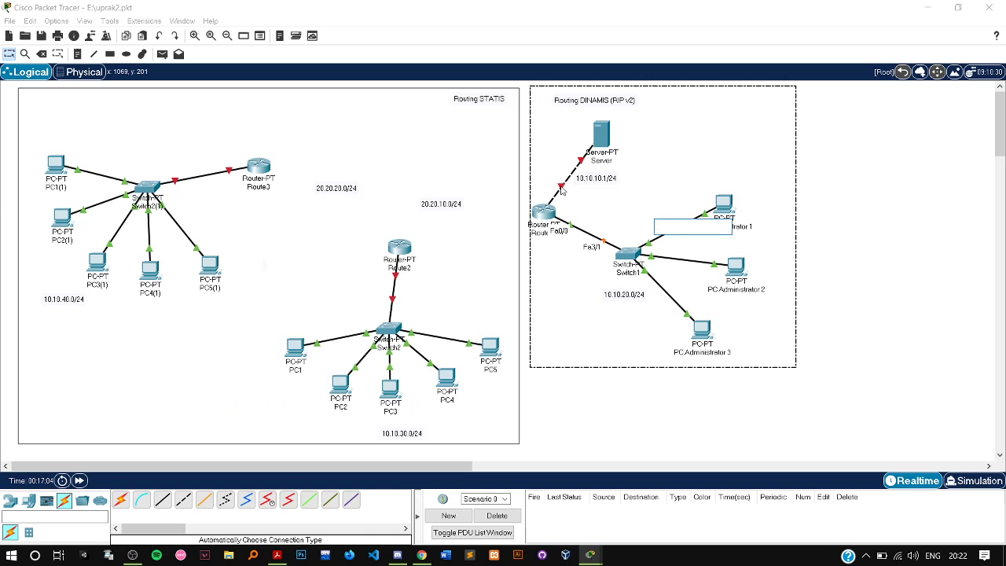
pyautogui.click(562, 188)
pyautogui.click(552, 208)
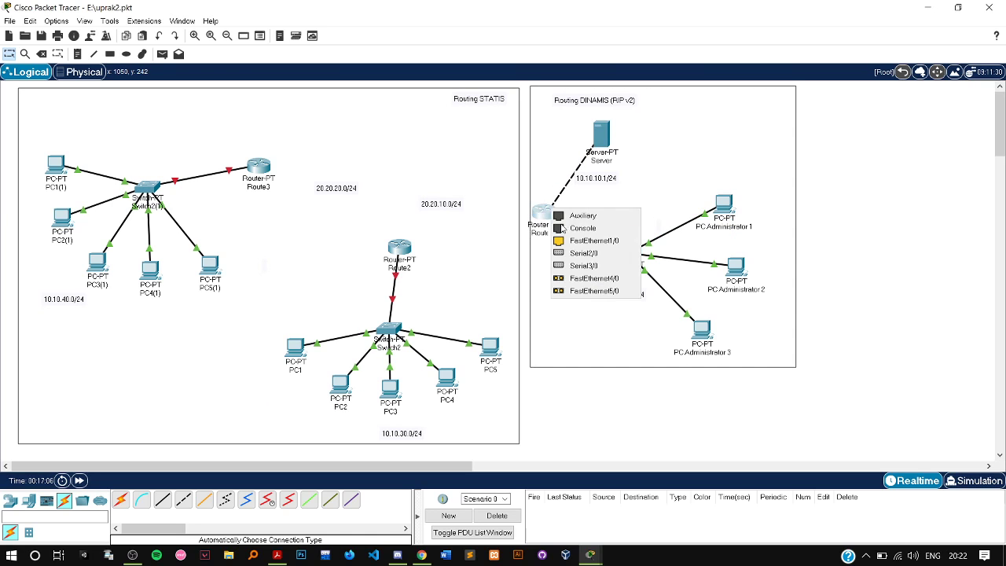
pyautogui.click(568, 242)
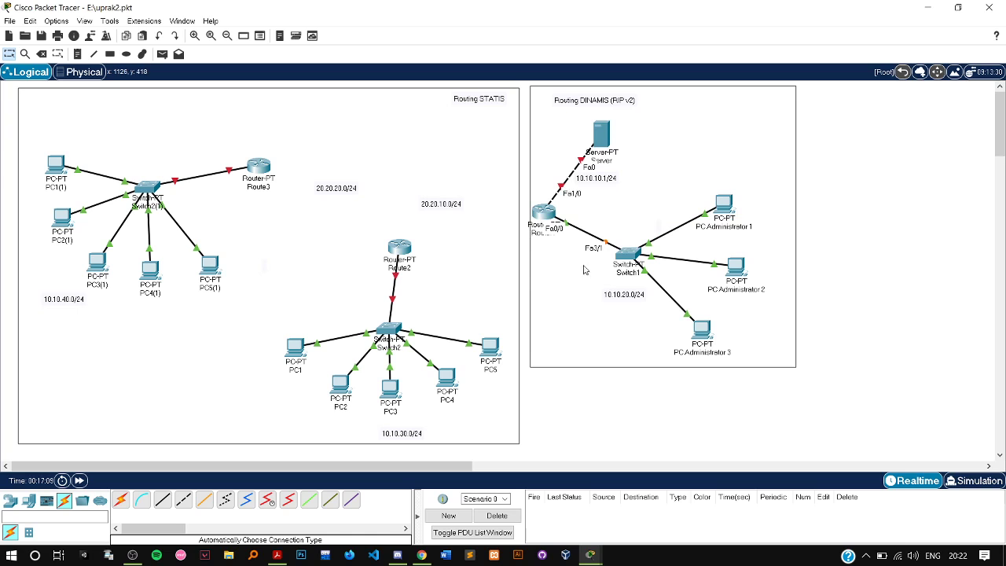
# Step: Configure Router1's FastEthernet1/0 with IPv4 address 10.10.10.1 and subnet mask 255.255.255.0, and turn the port on
pyautogui.click(543, 210)
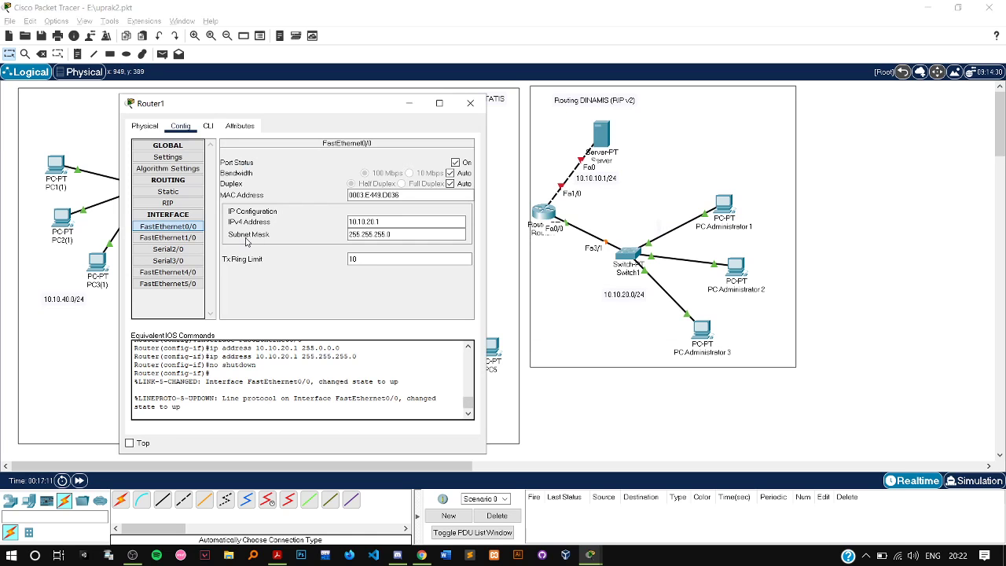
pyautogui.click(200, 241)
pyautogui.click(386, 222)
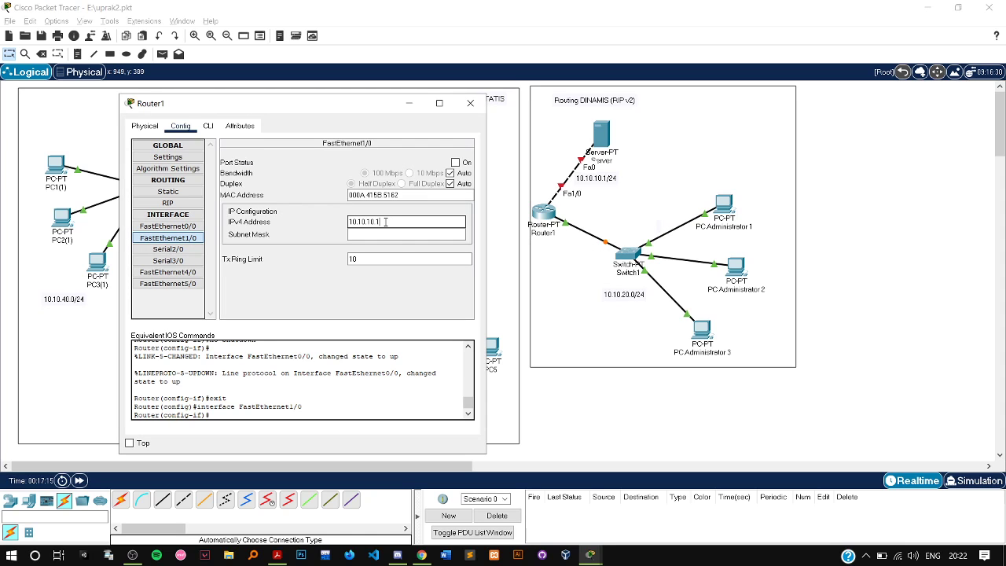
pyautogui.click(401, 235)
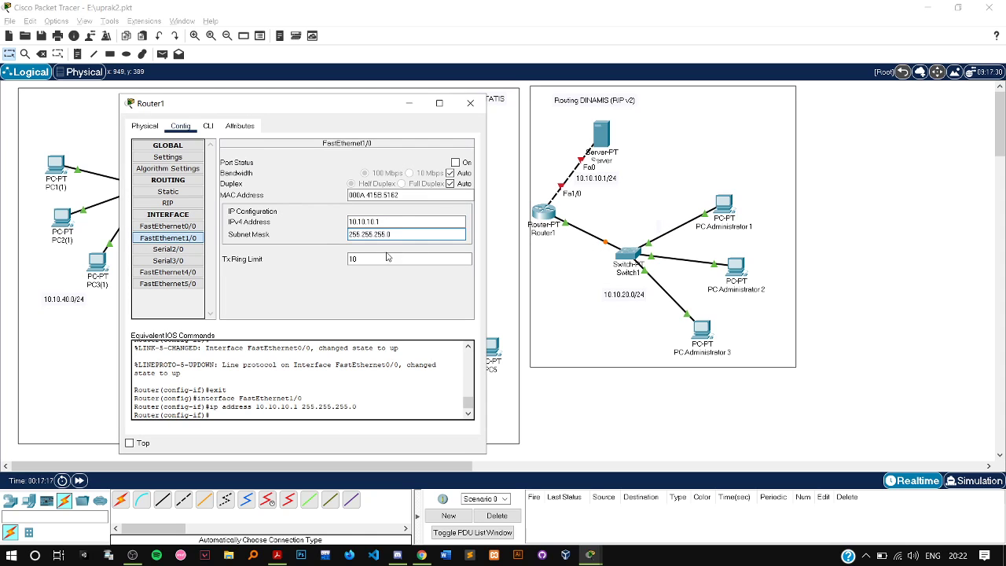
pyautogui.click(456, 162)
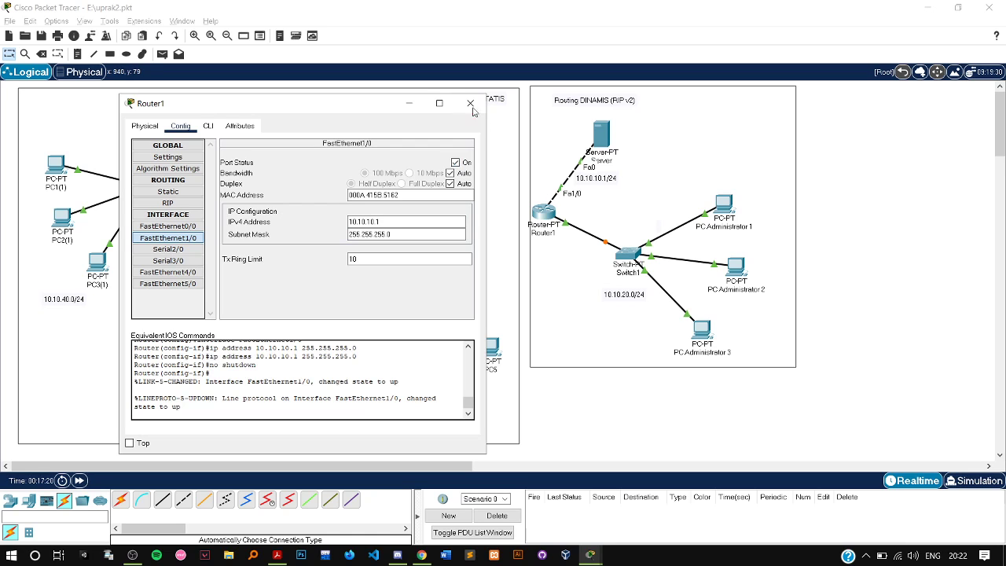
pyautogui.click(409, 105)
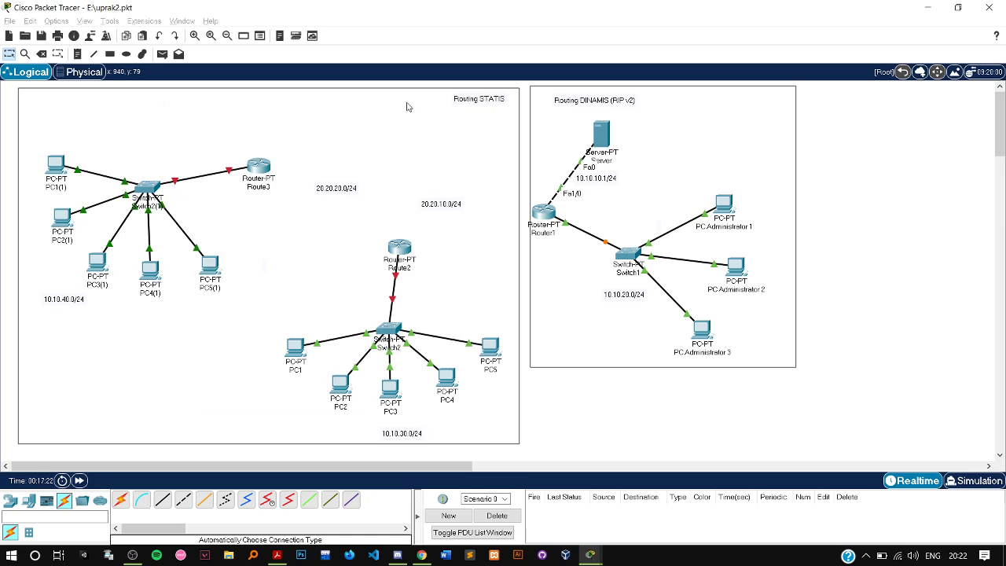
# Step: Configure Route2's FastEthernet0/0 with IPv4 address 10.10.30.1 and subnet mask 255.255.255.0, and turn the port on
pyautogui.click(401, 251)
pyautogui.click(380, 115)
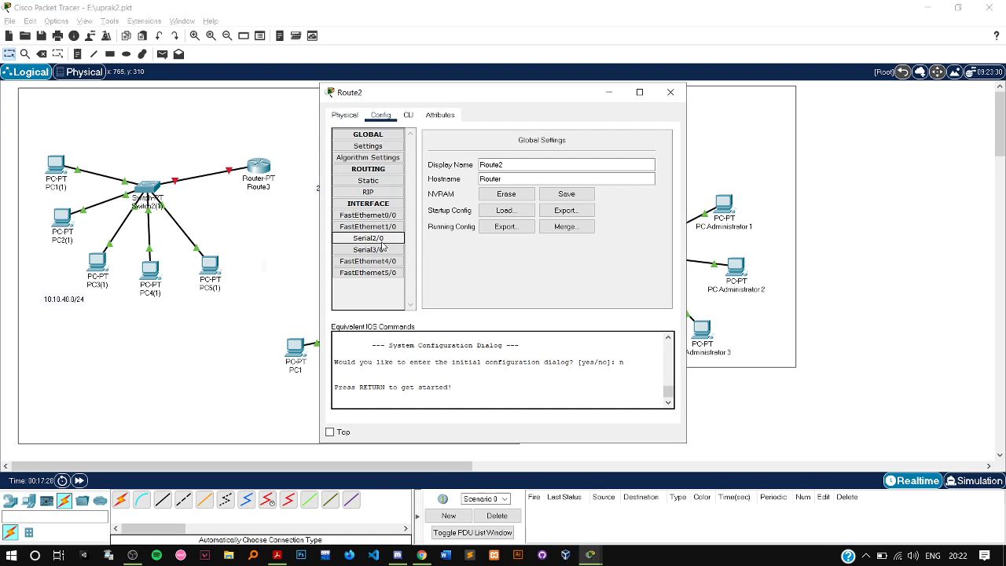
pyautogui.click(368, 215)
pyautogui.click(566, 209)
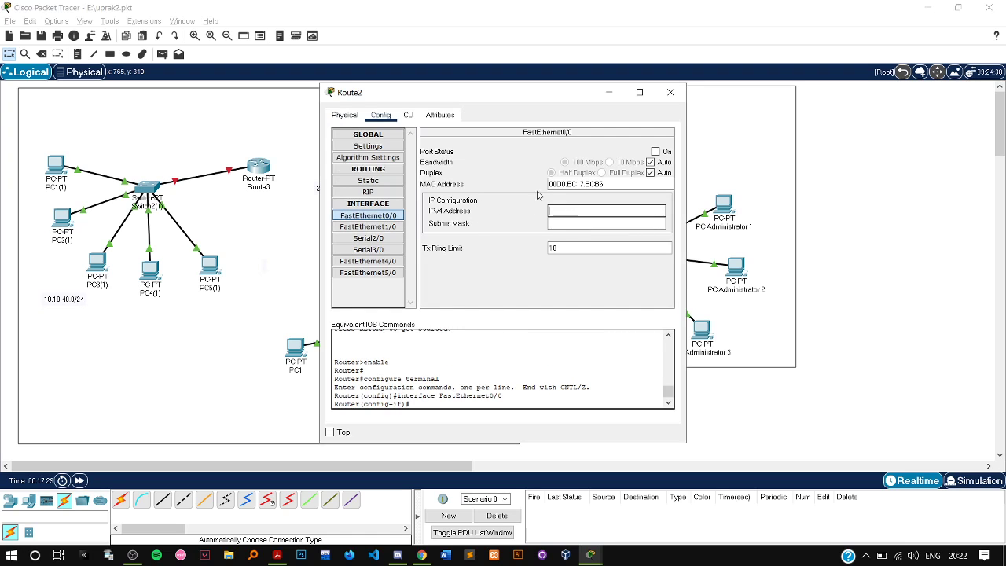
pyautogui.moveTo(493, 93); pyautogui.dragTo(618, 106)
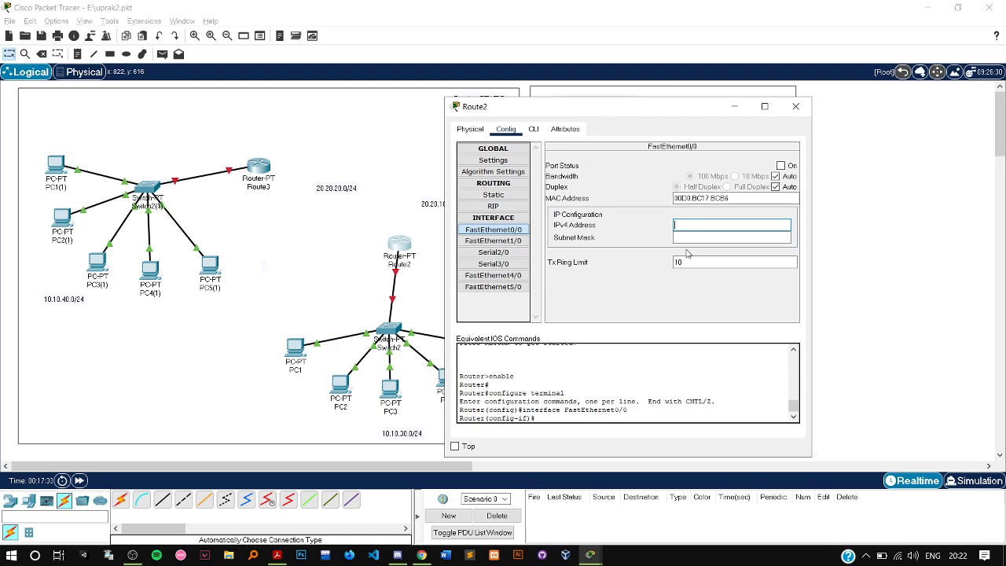
pyautogui.write('0.10.30.1')
pyautogui.click(696, 237)
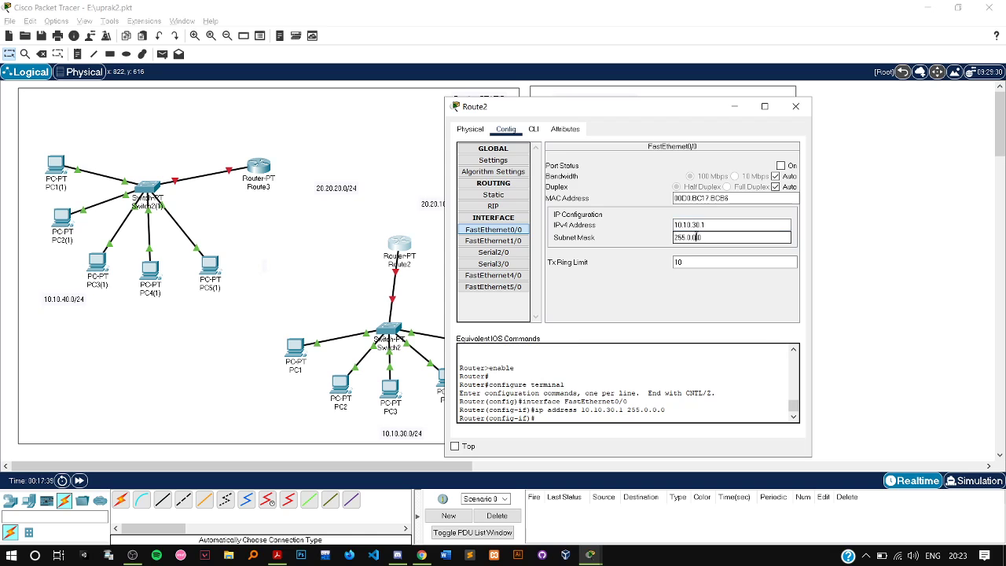
pyautogui.doubleClick(706, 237)
pyautogui.write('.255.')
pyautogui.click(781, 166)
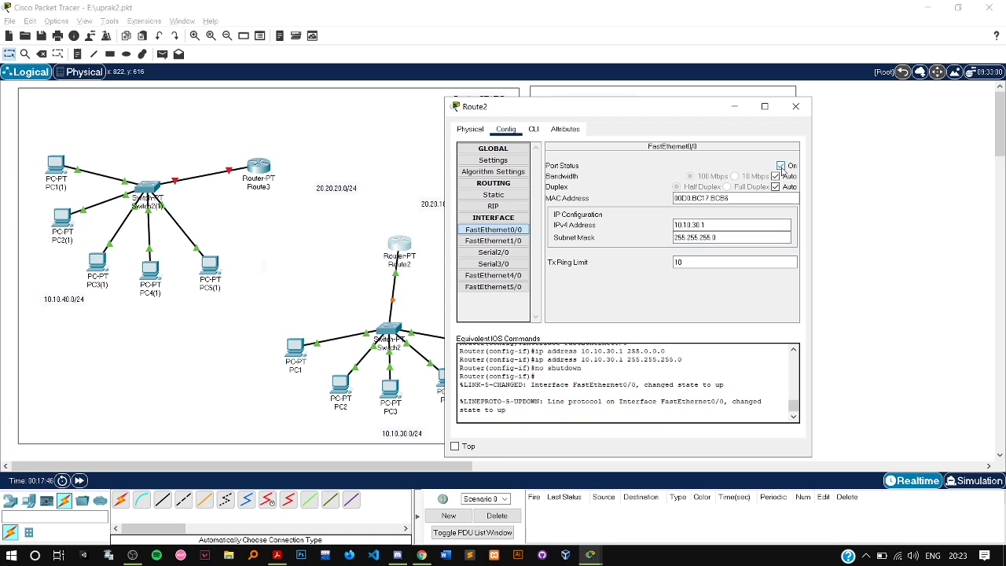
pyautogui.click(791, 110)
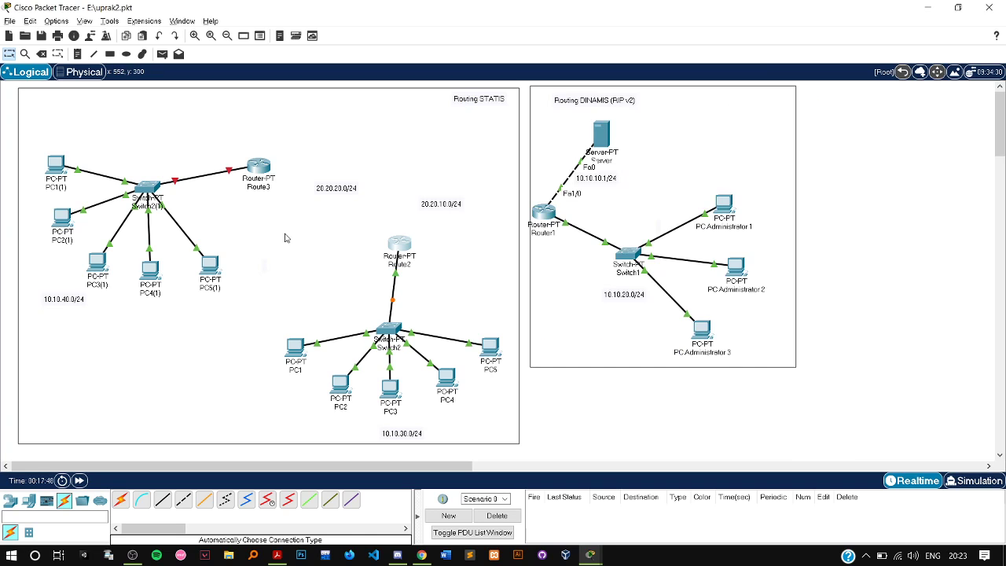
# Step: Configure Route3's FastEthernet0/0 with IPv4 address 10.10.40.1 and subnet mask 255.255.255.0, and turn the port on
pyautogui.click(264, 169)
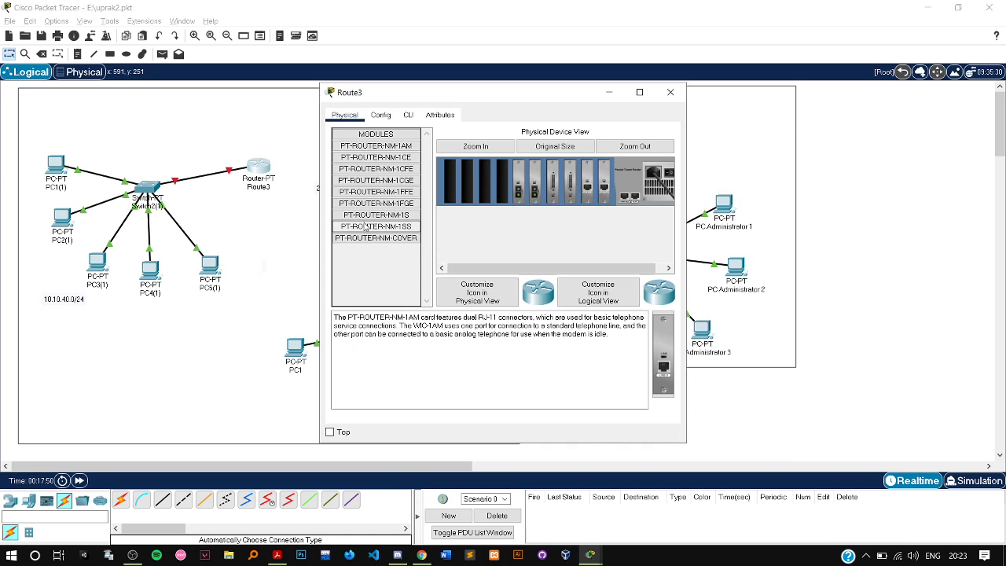
pyautogui.click(381, 115)
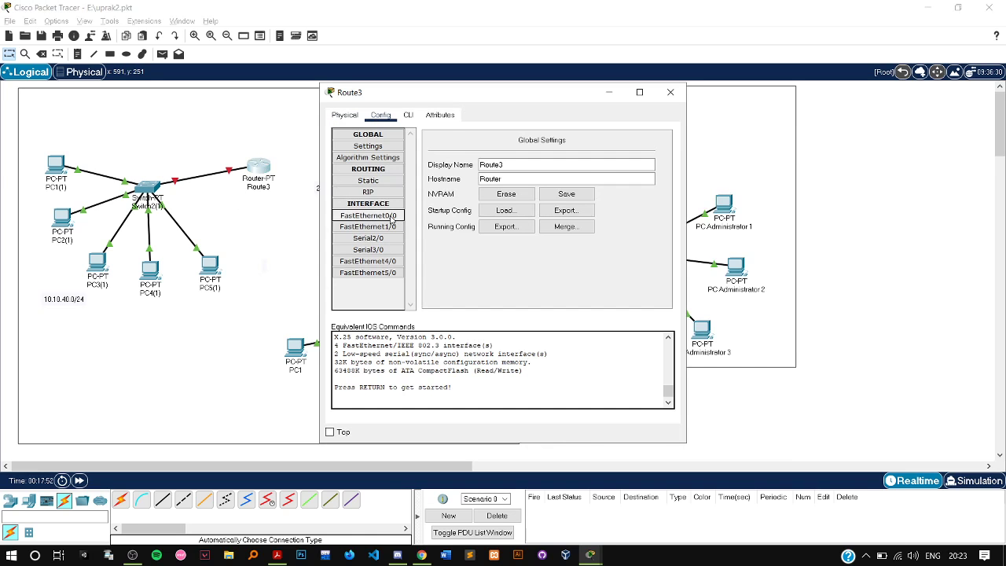
pyautogui.click(391, 219)
pyautogui.click(557, 212)
pyautogui.write('10.10.40.1')
pyautogui.press('Tab')
pyautogui.write('255')
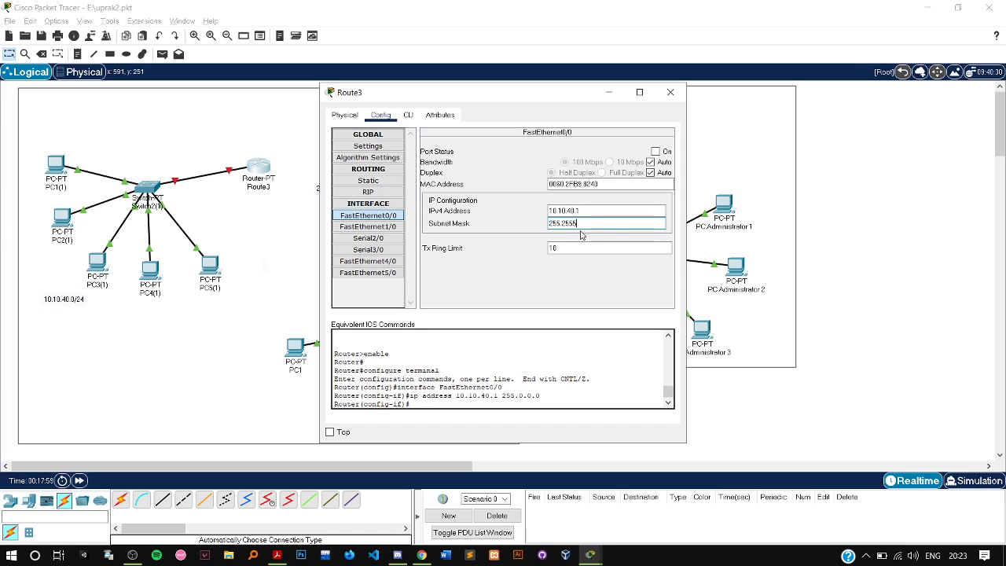
pyautogui.write('.255.255.0')
pyautogui.click(656, 151)
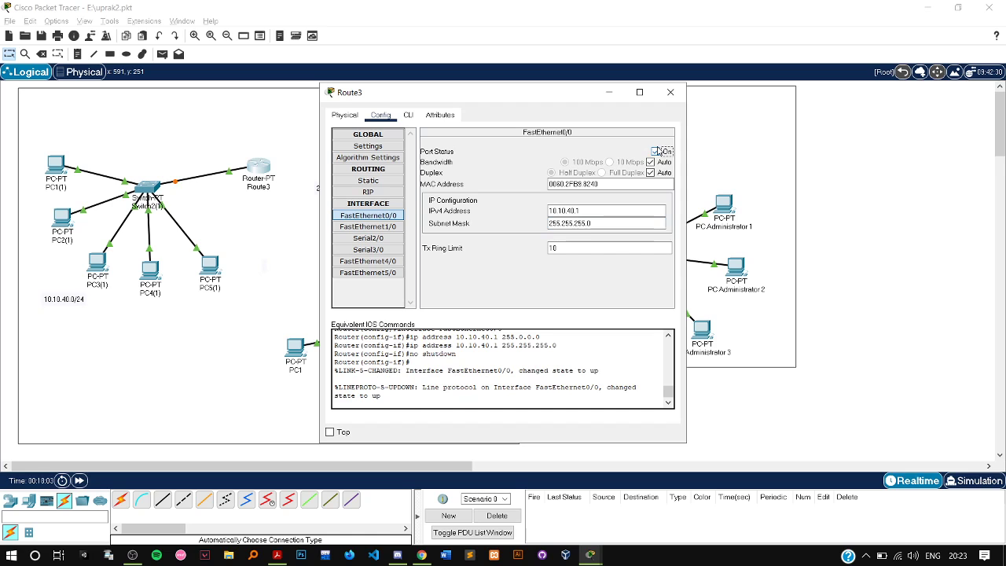
pyautogui.click(671, 92)
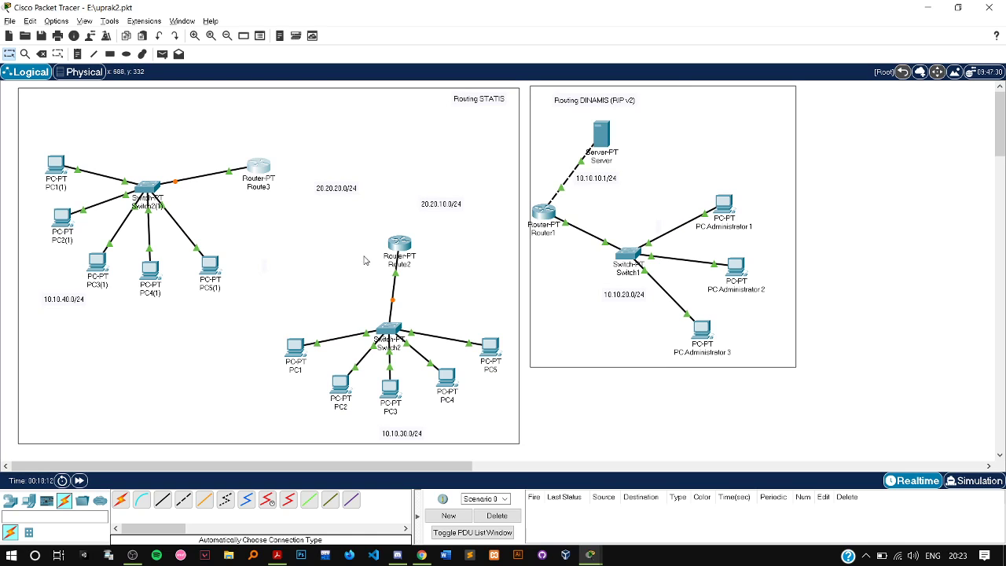
# Step: Connect Route3's Serial2/0 to Route2's Serial2/0 with a Serial DTE cable
pyautogui.click(293, 504)
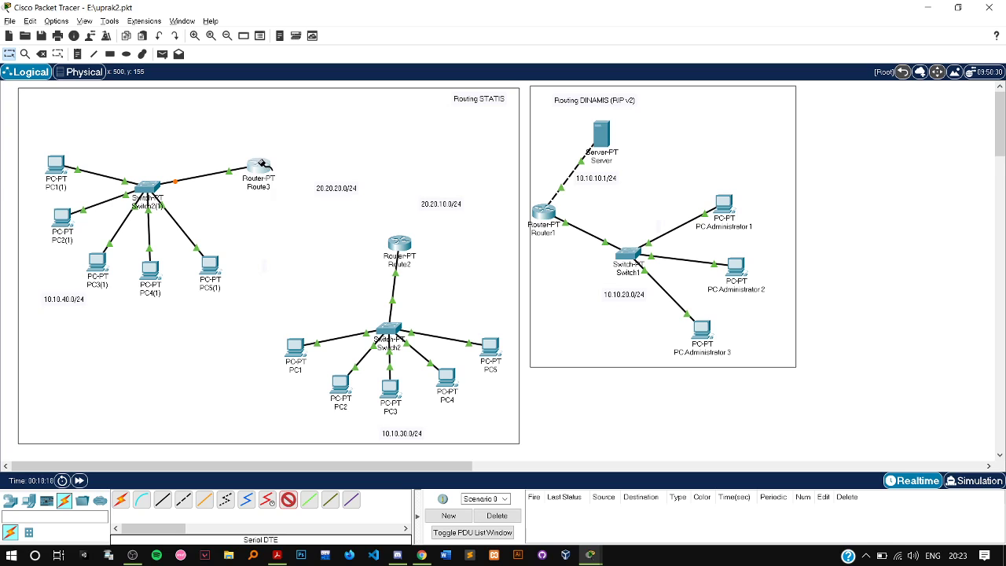
pyautogui.click(266, 162)
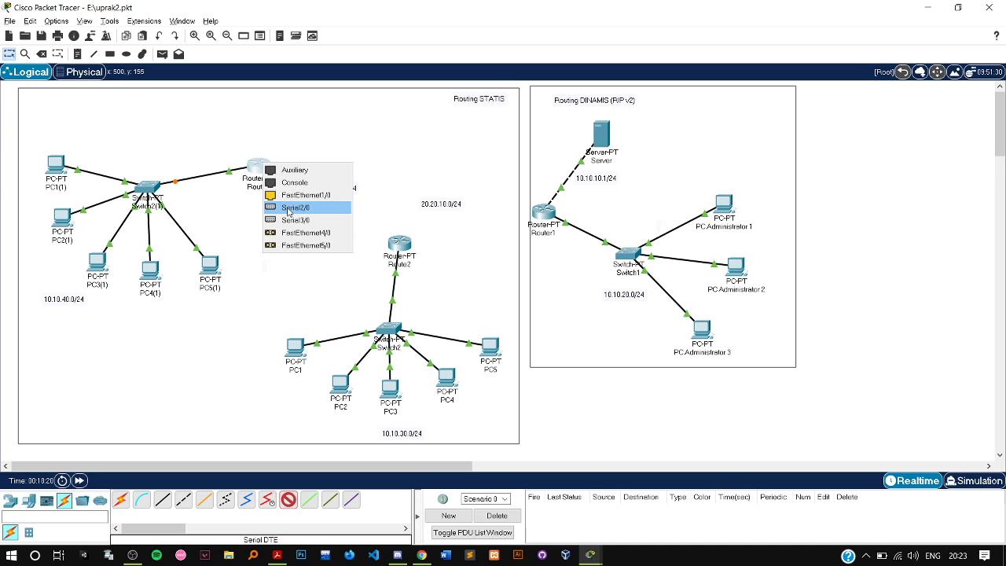
pyautogui.click(287, 207)
pyautogui.click(391, 240)
pyautogui.click(423, 296)
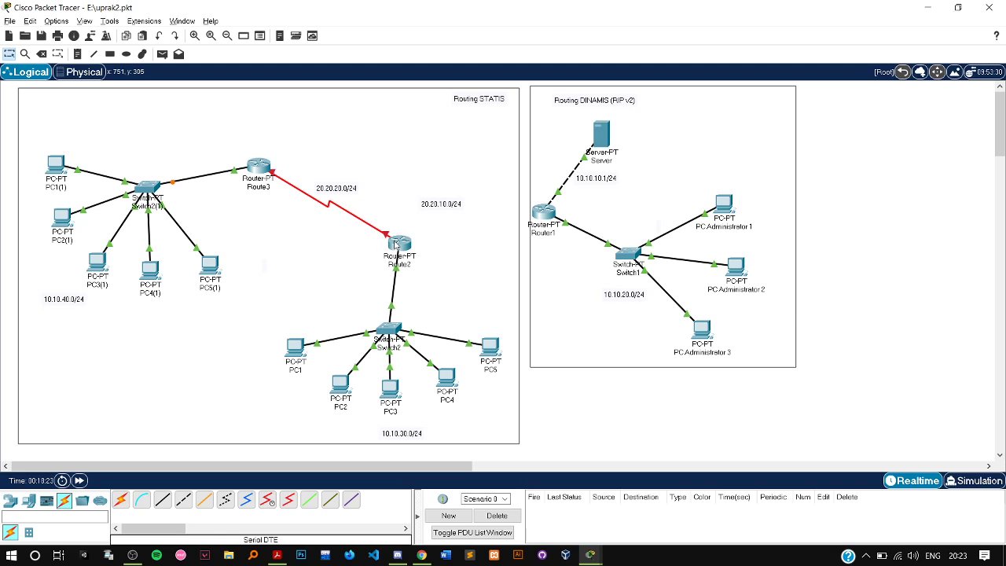
# Step: Configure Route2's Serial2/0 with IPv4 address 20.20.20.2 and subnet mask 255.255.255.0, and turn the port on
pyautogui.moveTo(394, 246)
pyautogui.click(396, 244)
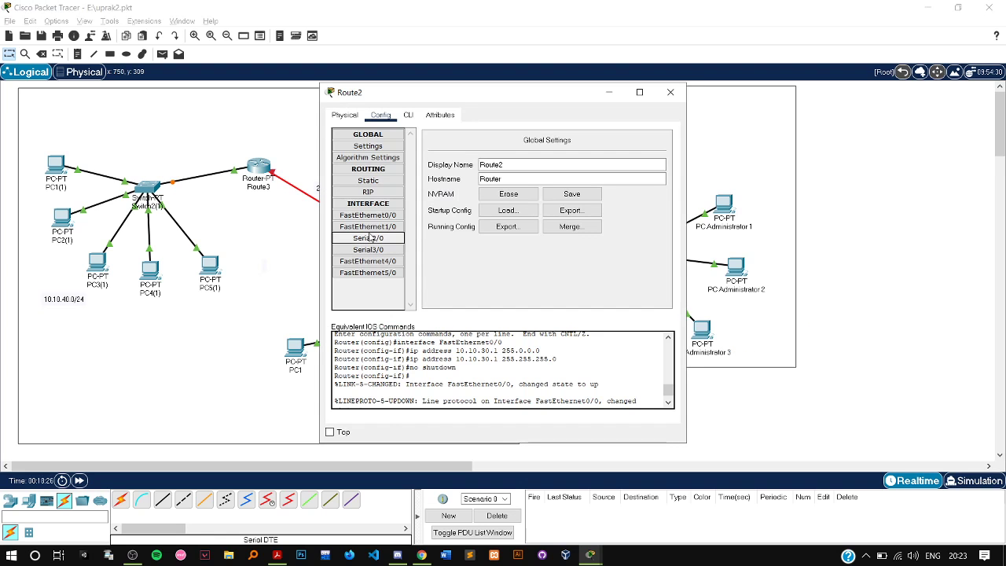
pyautogui.click(368, 238)
pyautogui.moveTo(522, 95); pyautogui.dragTo(656, 102)
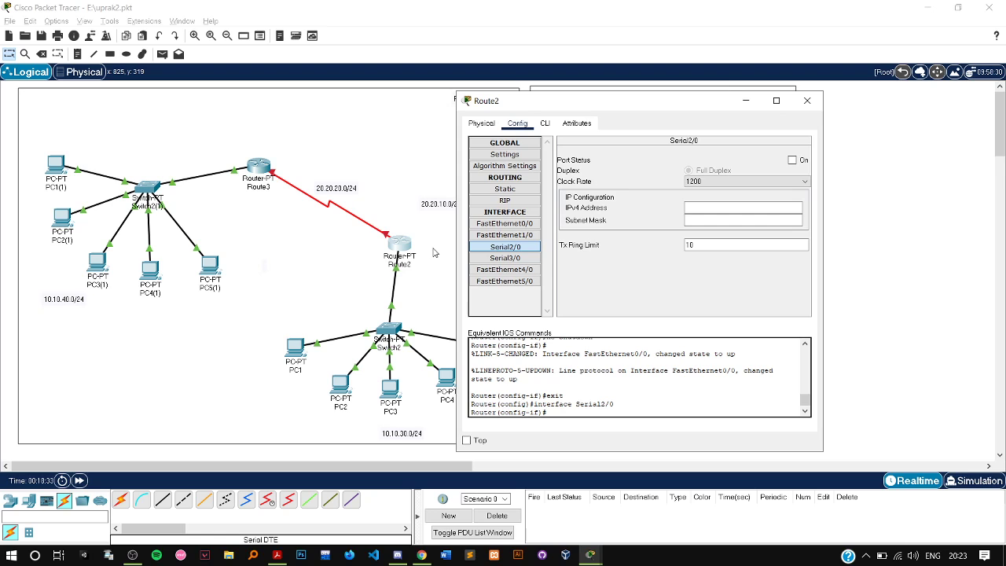
pyautogui.click(688, 207)
pyautogui.click(688, 207)
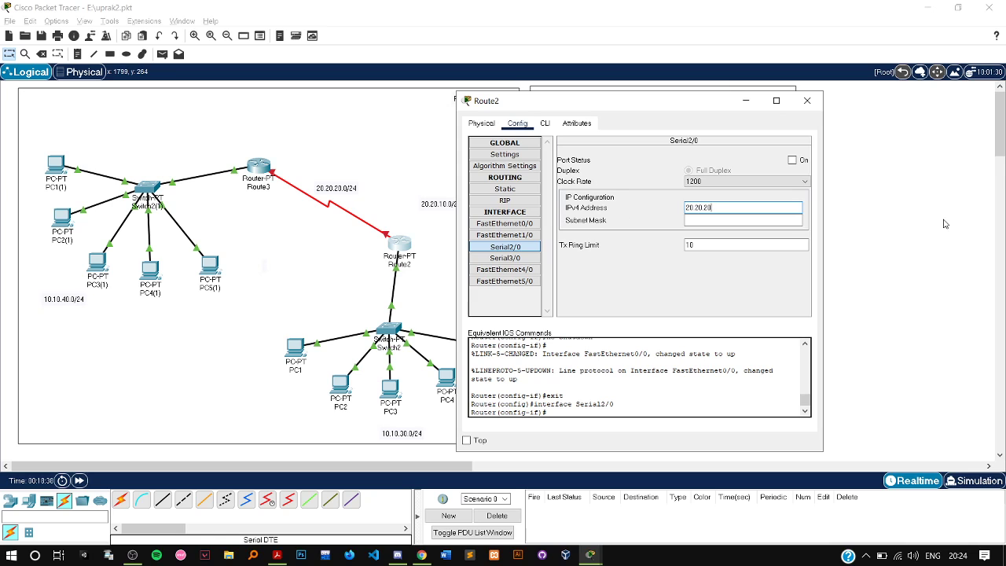
pyautogui.press('Tab')
pyautogui.write('2')
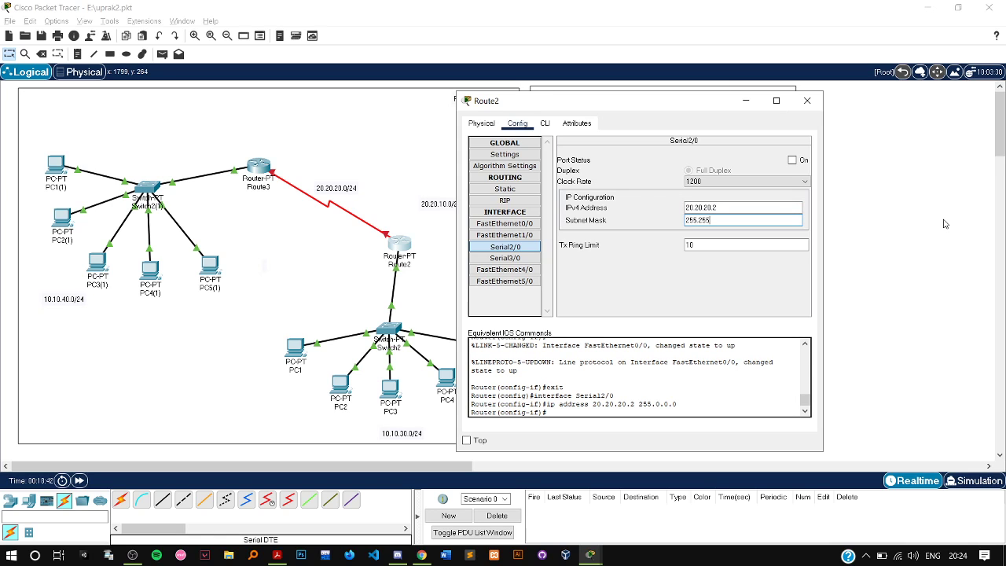
pyautogui.write('55.255.255.0')
pyautogui.click(792, 161)
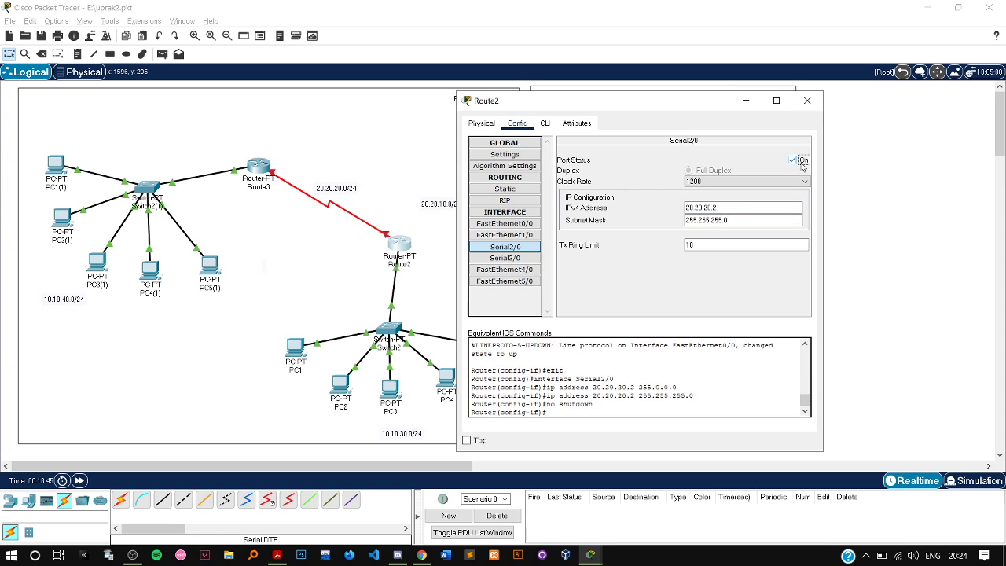
pyautogui.click(807, 100)
# Step: Configure Route3's Serial2/0 with IPv4 address 20.20.20.3 and subnet mask 255.255.255.0, and turn the port on
pyautogui.click(259, 167)
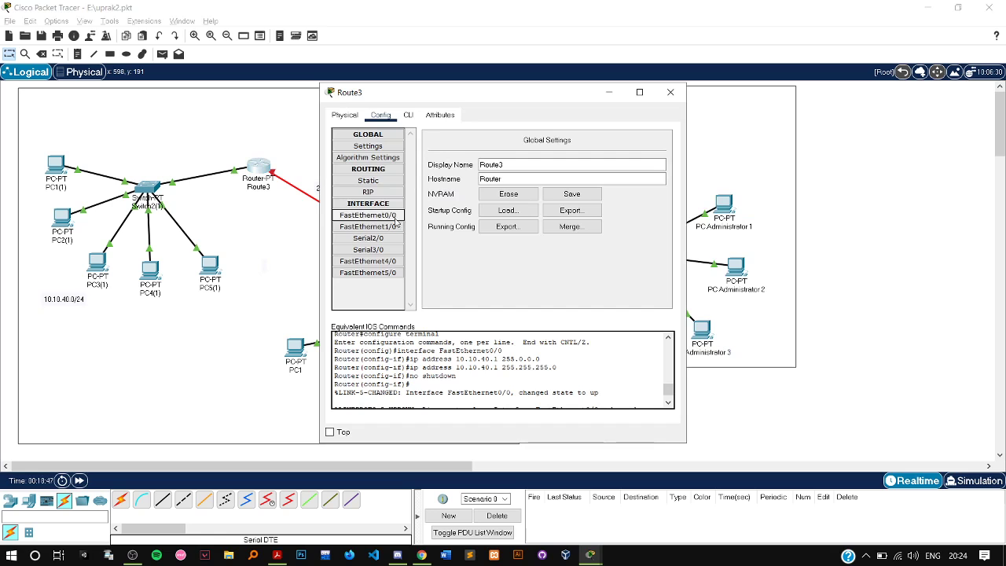
pyautogui.click(381, 242)
pyautogui.click(575, 201)
pyautogui.write('20.20.20.1')
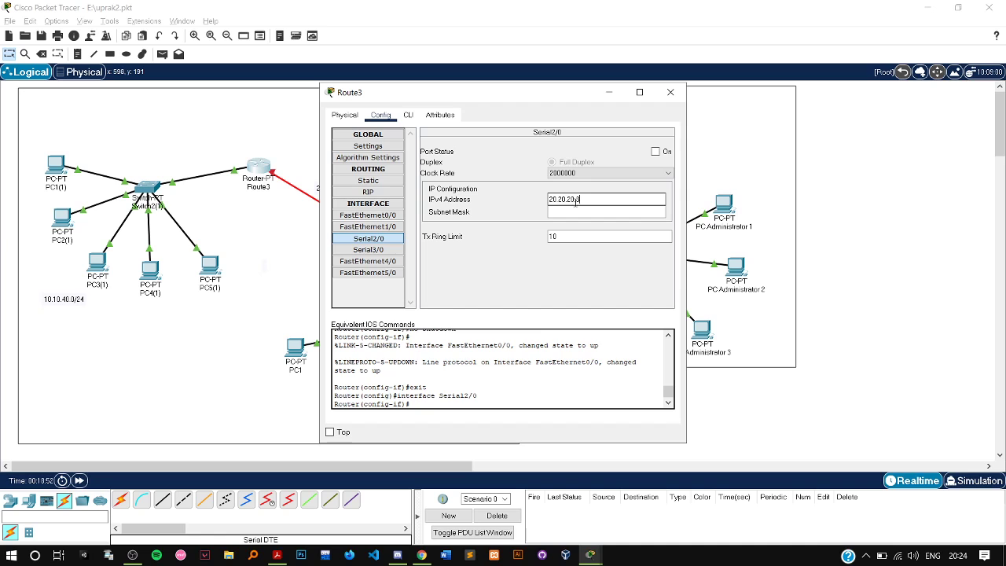
pyautogui.click(574, 213)
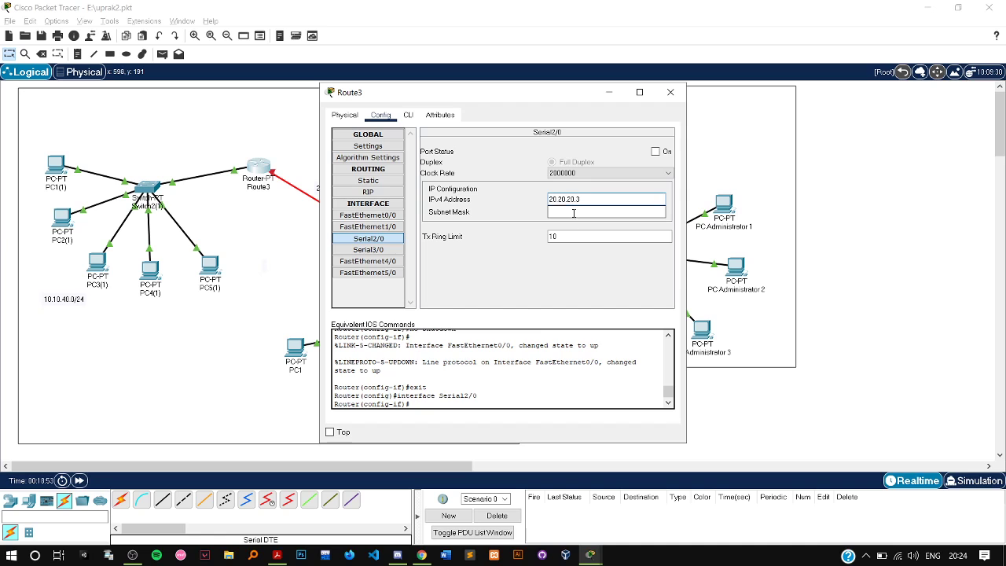
pyautogui.doubleClick(574, 212)
pyautogui.write('255.255.25')
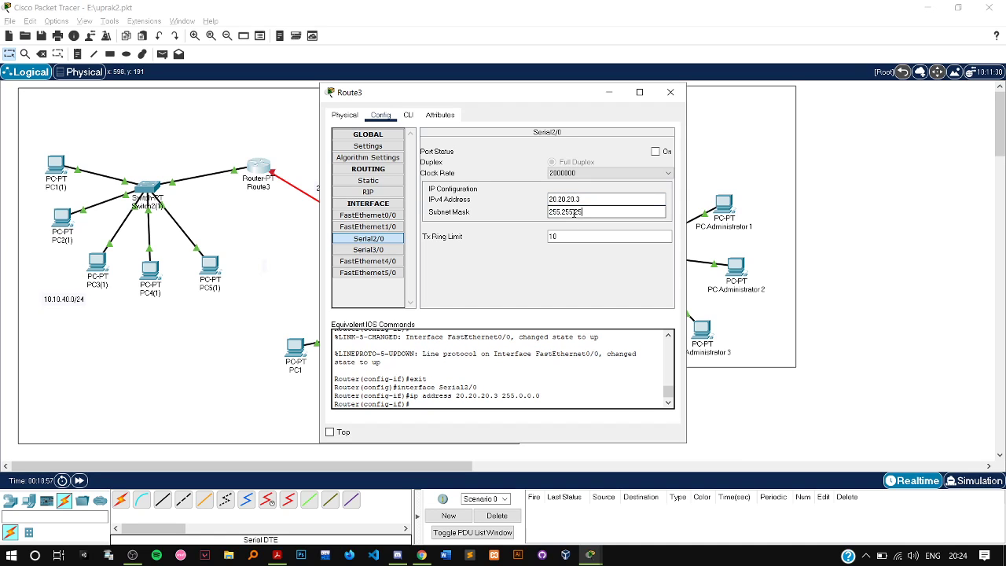
pyautogui.write('5.0')
pyautogui.click(656, 151)
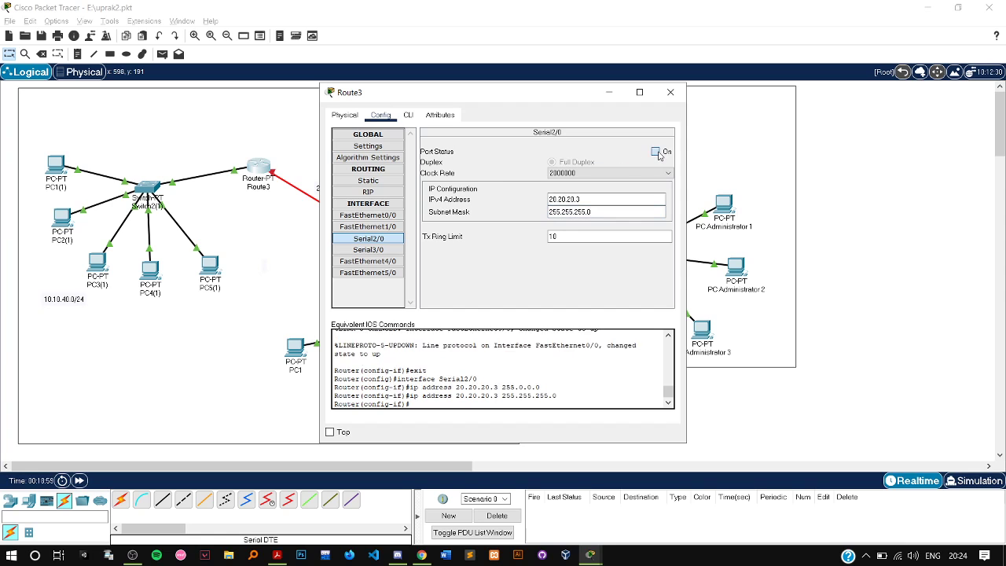
pyautogui.click(671, 93)
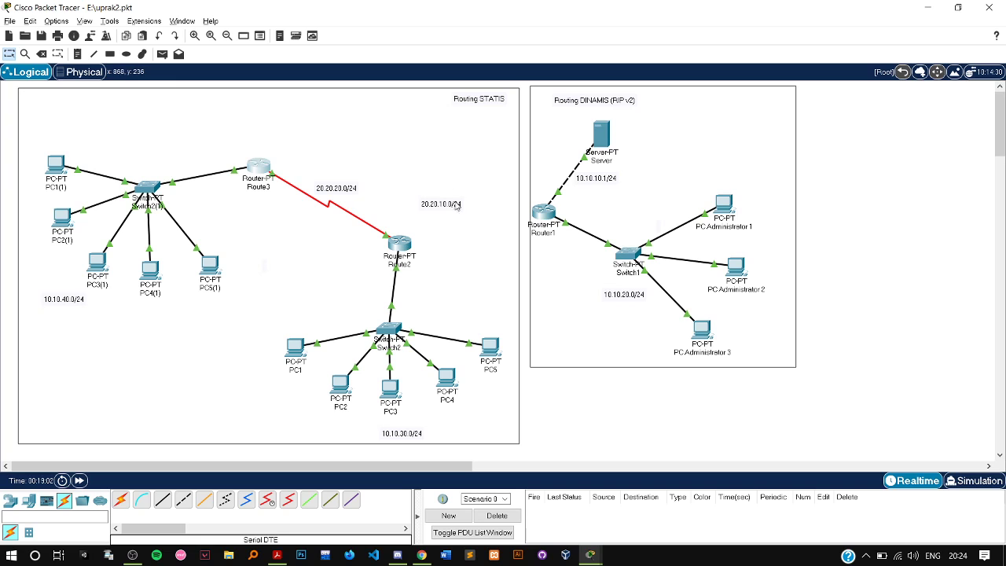
pyautogui.click(458, 174)
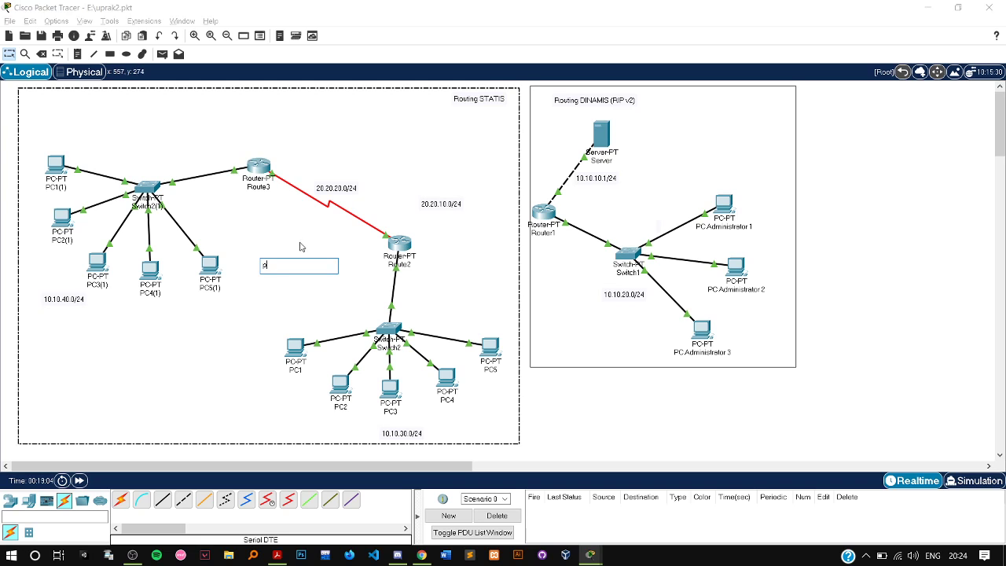
# Step: Test the serial link by sending a simple PDU from Route3 to Route2
pyautogui.click(583, 421)
pyautogui.press('p')
pyautogui.click(266, 168)
pyautogui.click(399, 244)
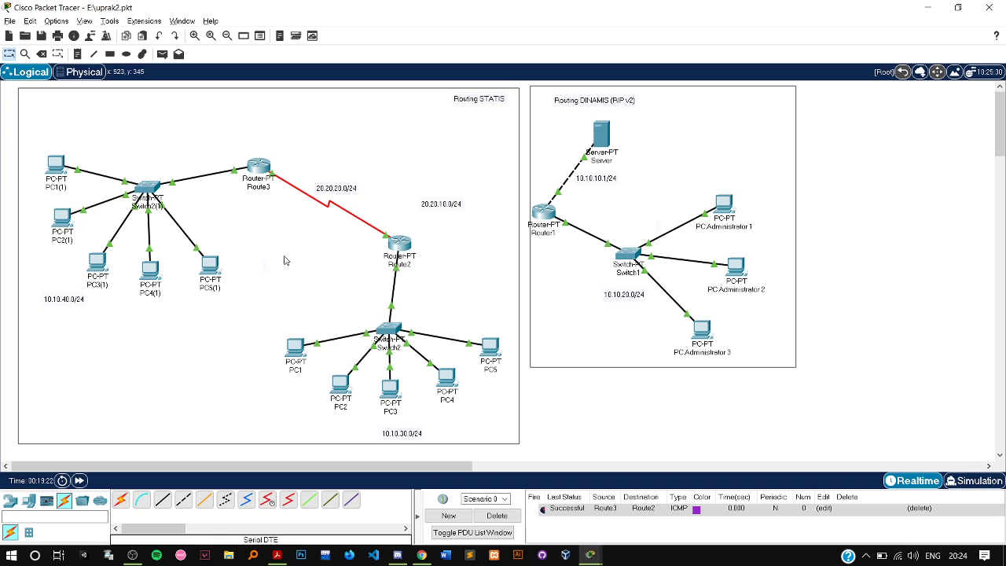
# Step: Add a static route on Route2 to network 10.10.40.0, mask 255.255.255.0, with next hop 20.20.20.3
pyautogui.moveTo(398, 251)
pyautogui.click(401, 245)
pyautogui.click(401, 242)
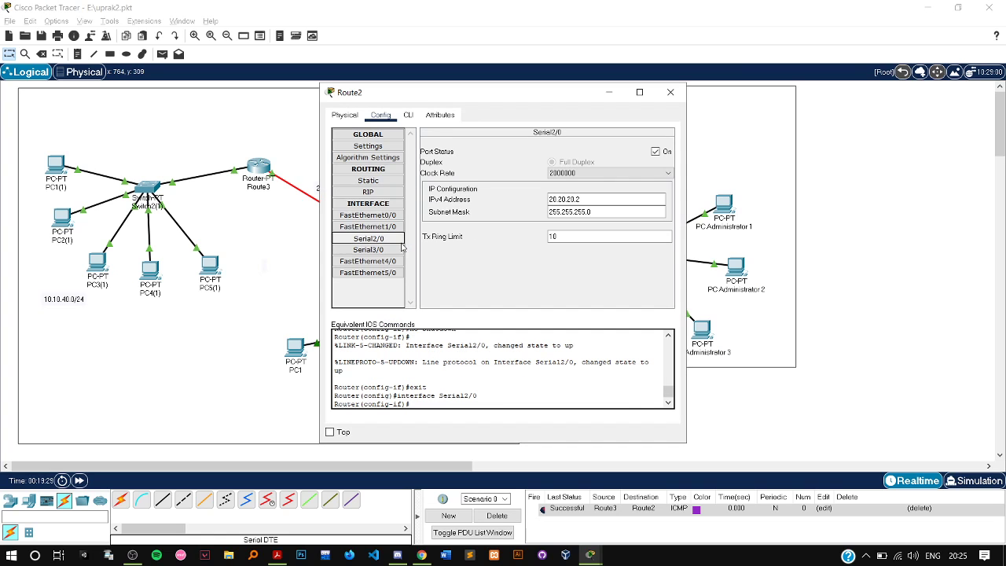
pyautogui.click(377, 180)
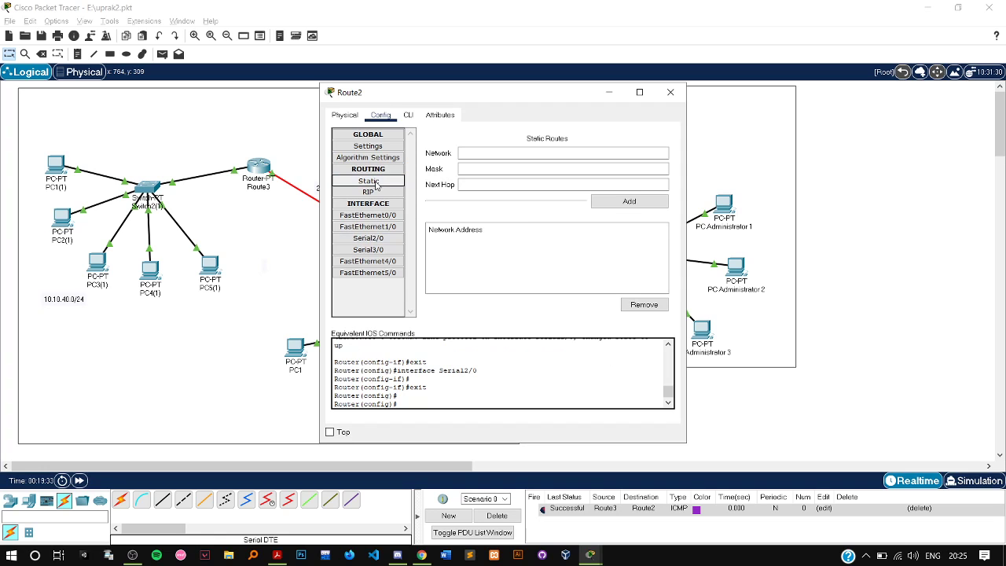
pyautogui.click(376, 184)
pyautogui.click(470, 154)
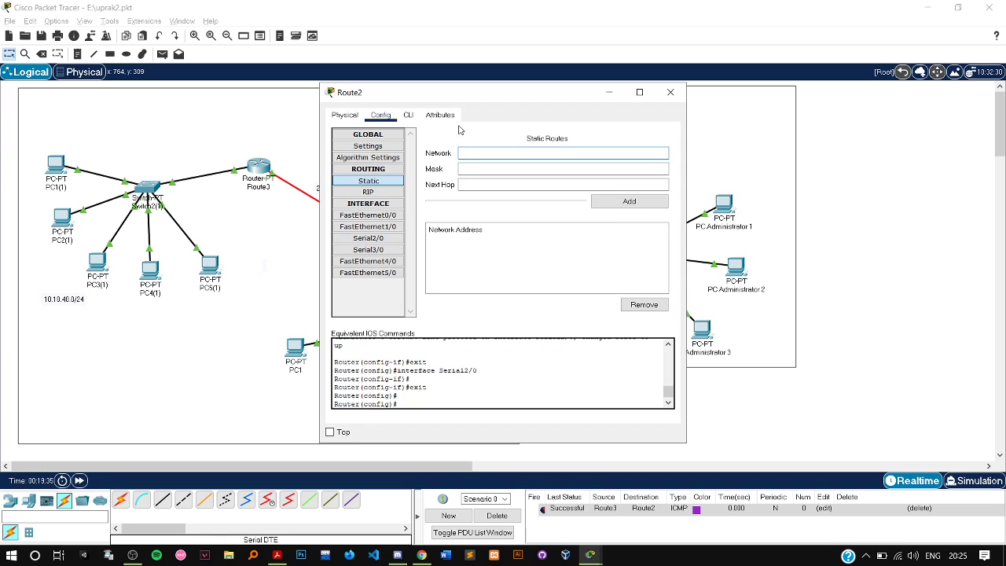
pyautogui.moveTo(453, 93); pyautogui.dragTo(563, 96)
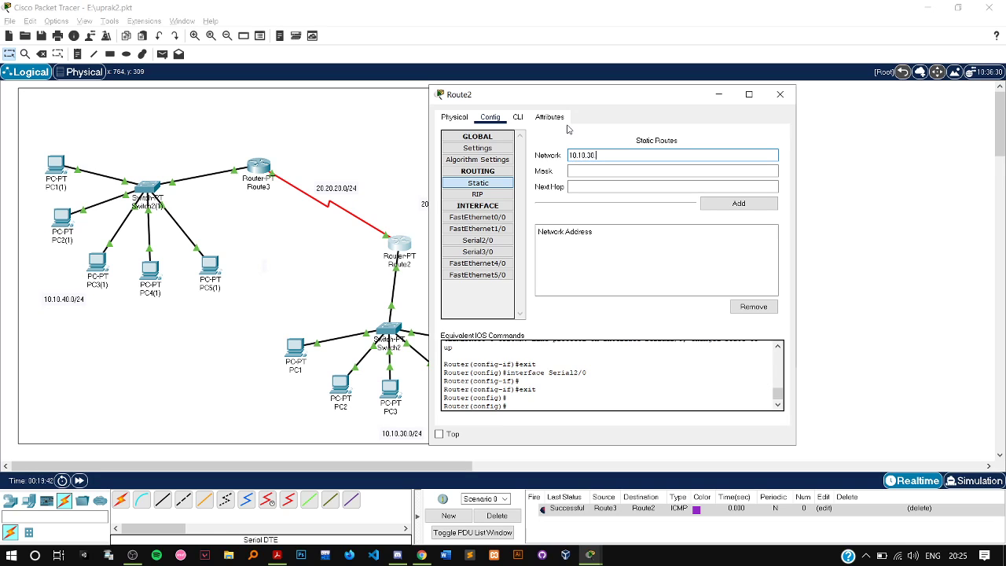
pyautogui.write('40')
pyautogui.write('.0')
pyautogui.press('Tab')
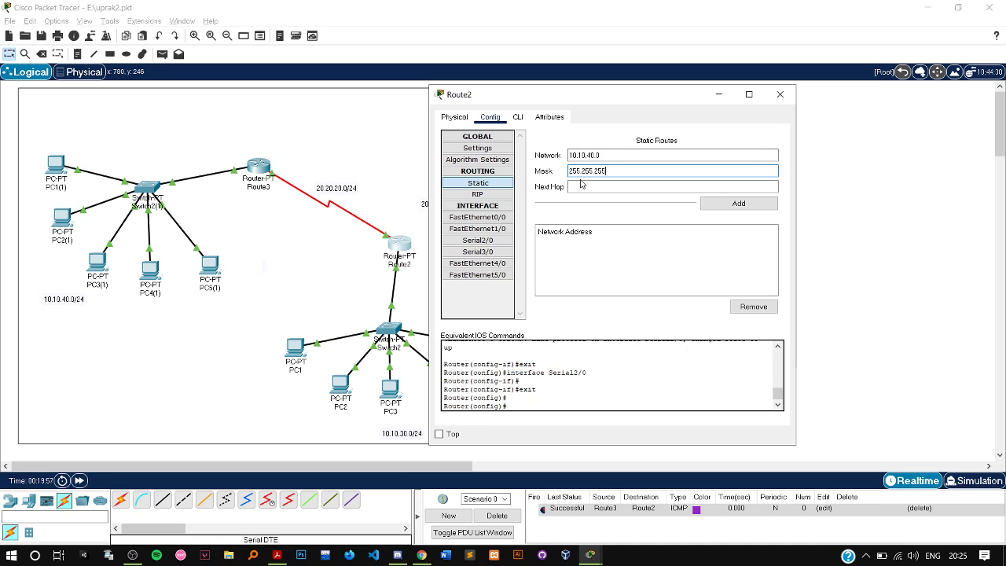
pyautogui.write('255.255.255.0')
pyautogui.press('Tab')
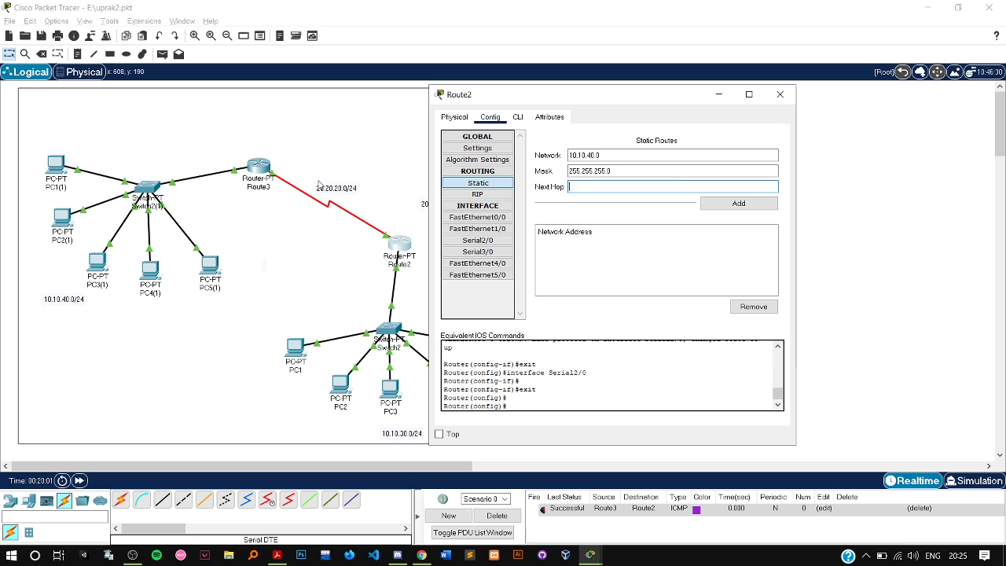
pyautogui.write('20.20.20.3')
pyautogui.click(710, 205)
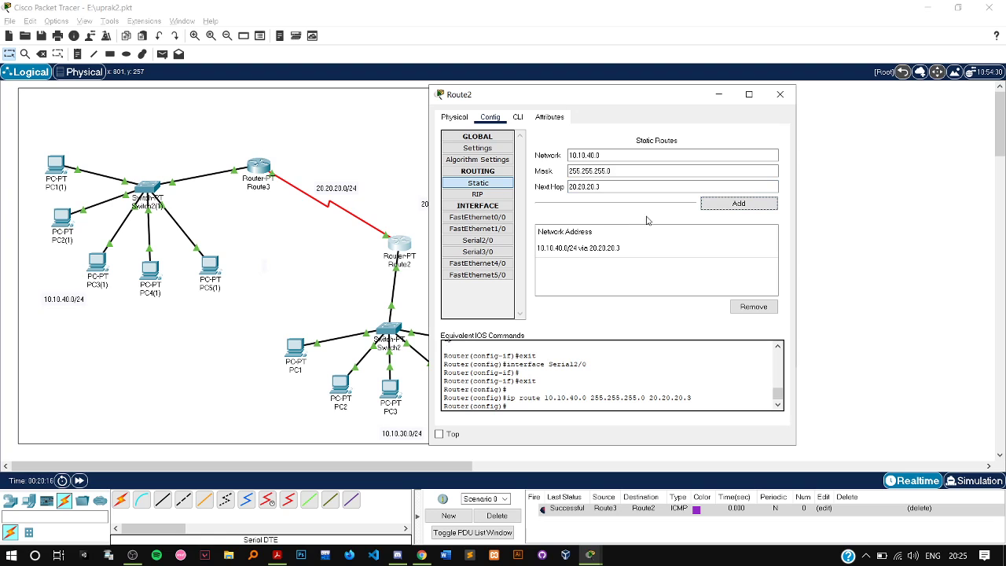
pyautogui.click(778, 96)
# Step: Add a static route on Route3 to network 10.10.30.0, mask 255.255.255.0, with next hop 20.20.20.2
pyautogui.click(259, 166)
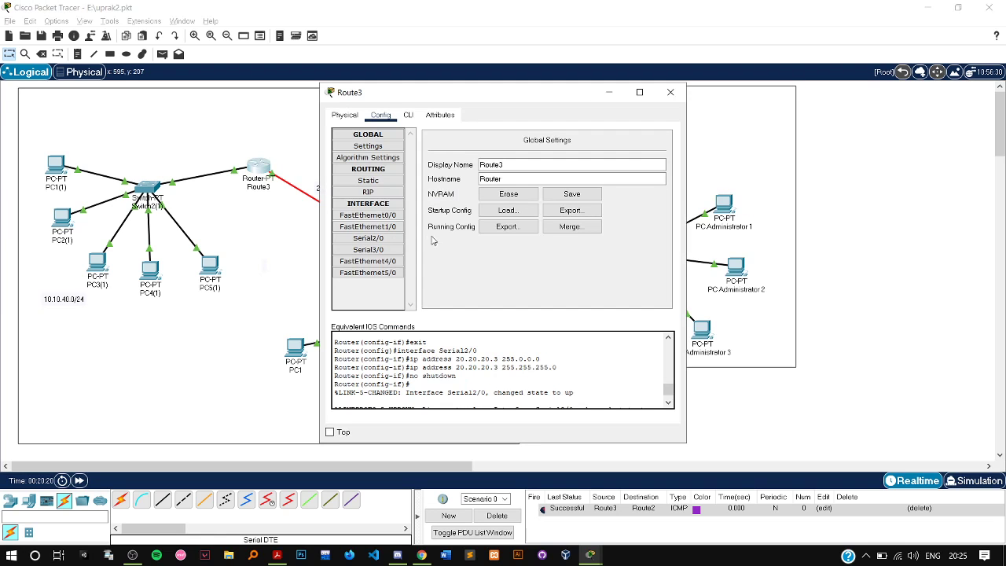
pyautogui.click(370, 238)
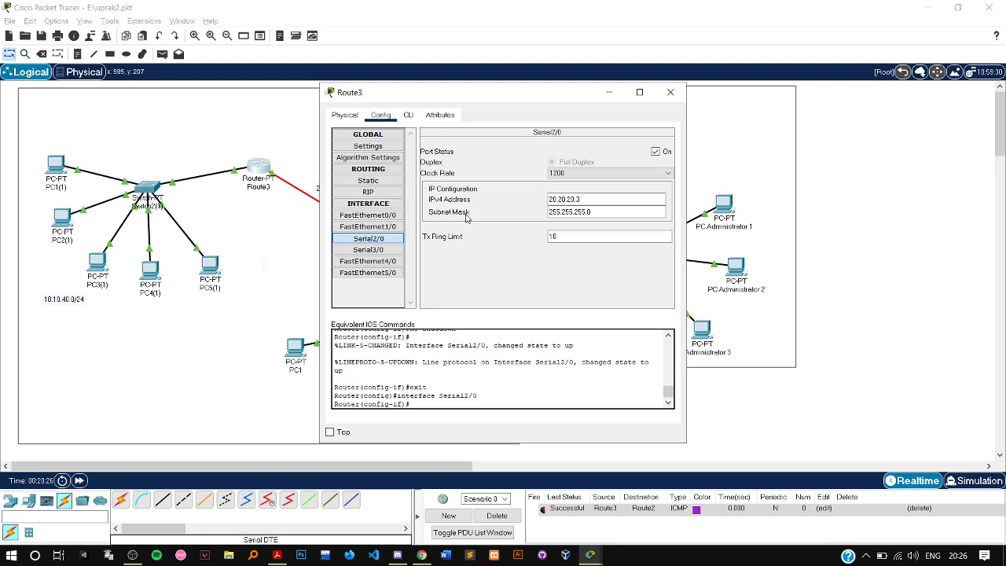
pyautogui.click(369, 181)
pyautogui.click(493, 154)
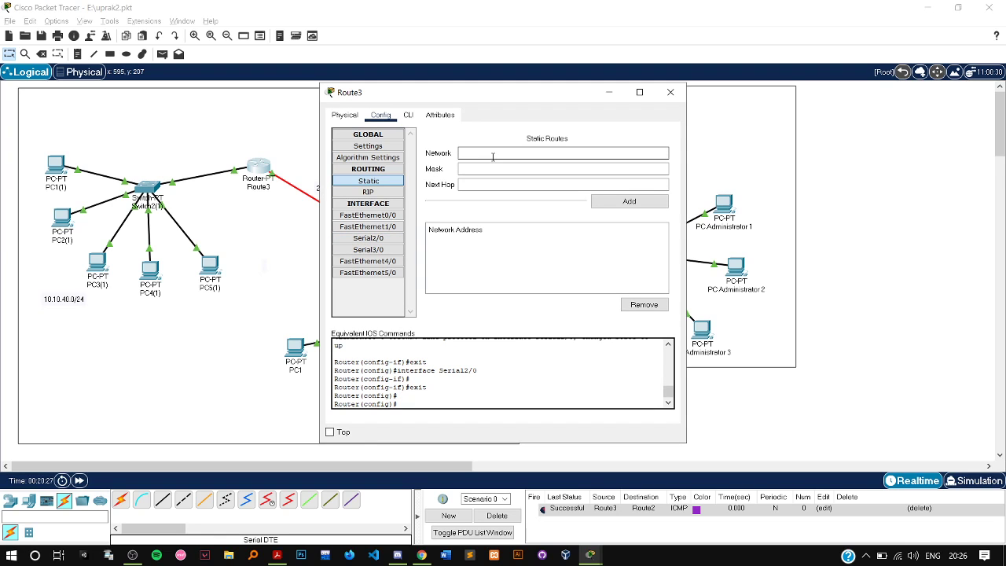
pyautogui.moveTo(452, 96); pyautogui.dragTo(650, 125)
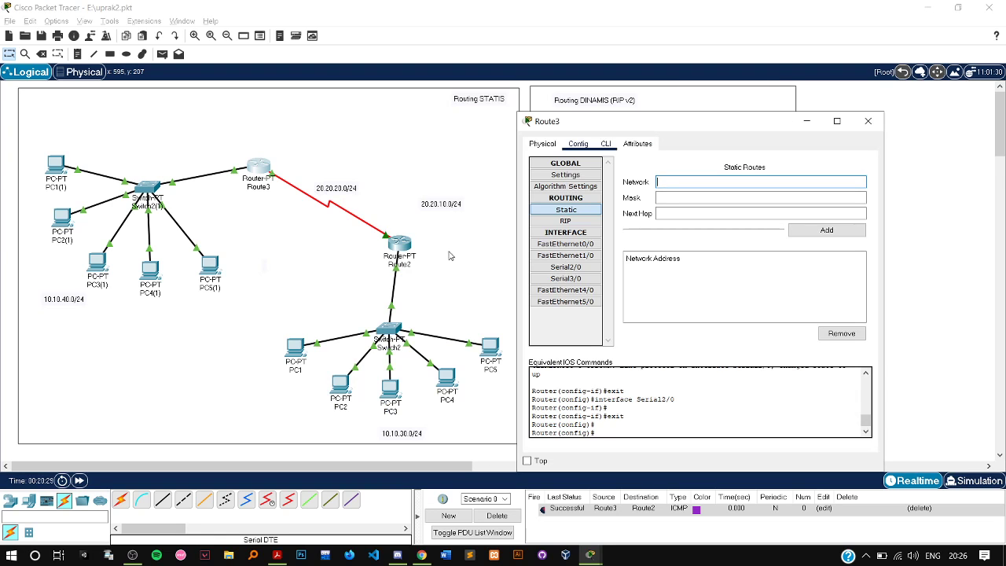
pyautogui.click(680, 185)
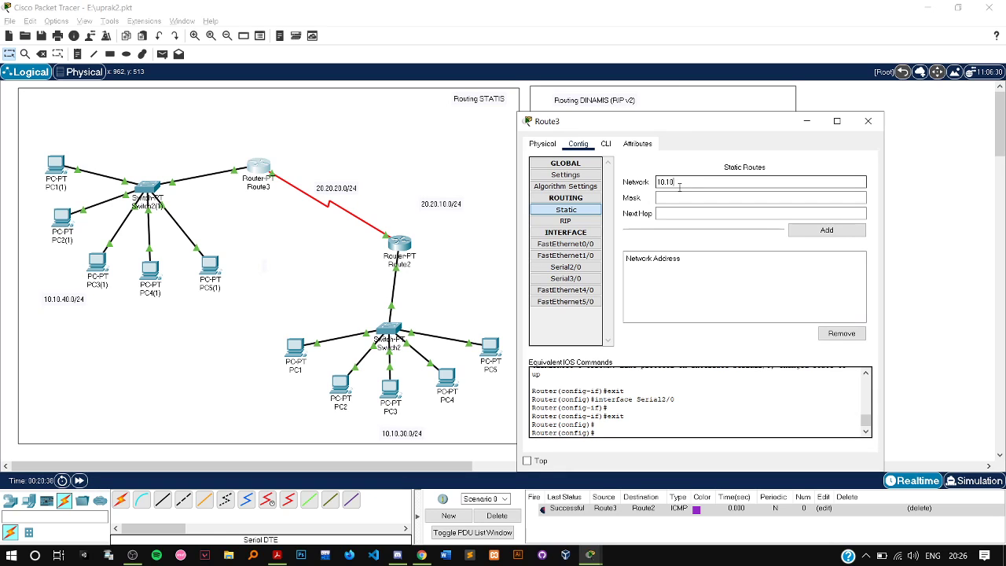
pyautogui.write('.30.0')
pyautogui.press('Tab')
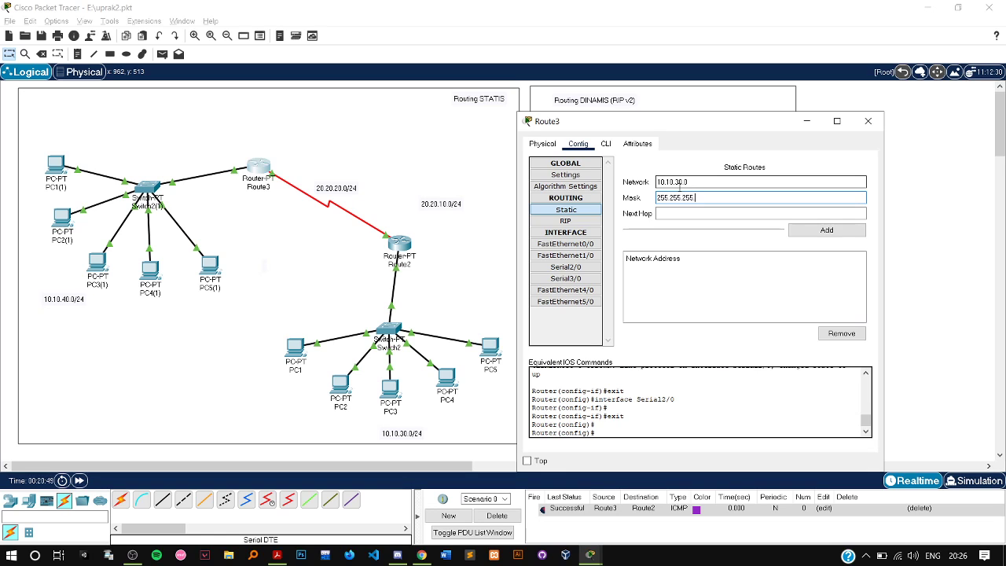
pyautogui.press('Tab')
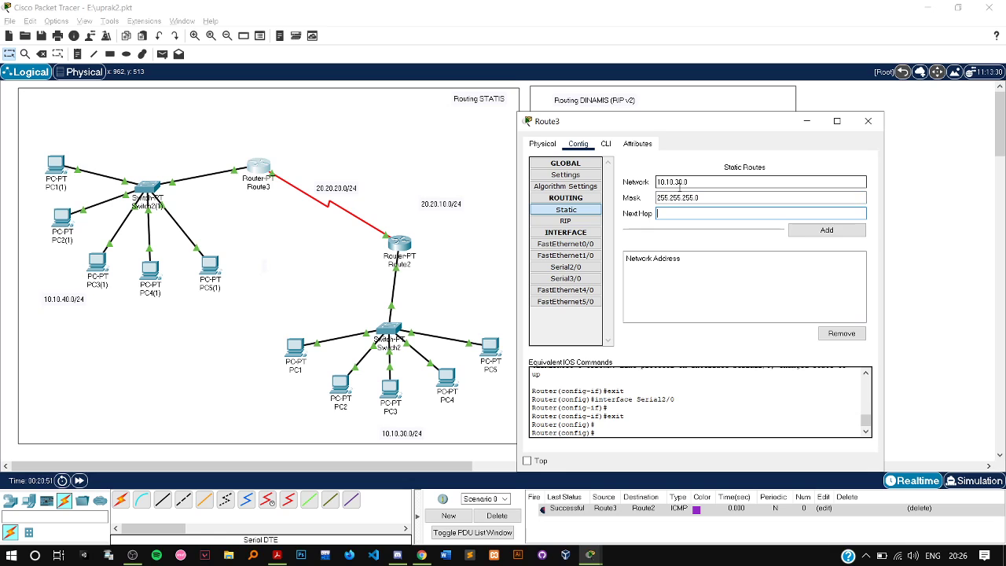
pyautogui.write('20.20.20.2')
pyautogui.click(799, 230)
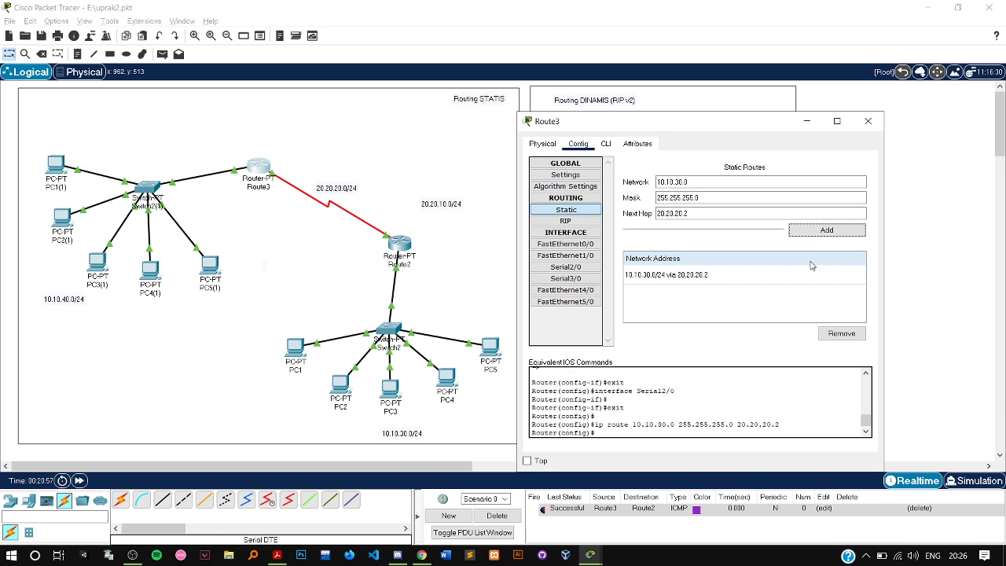
pyautogui.click(369, 324)
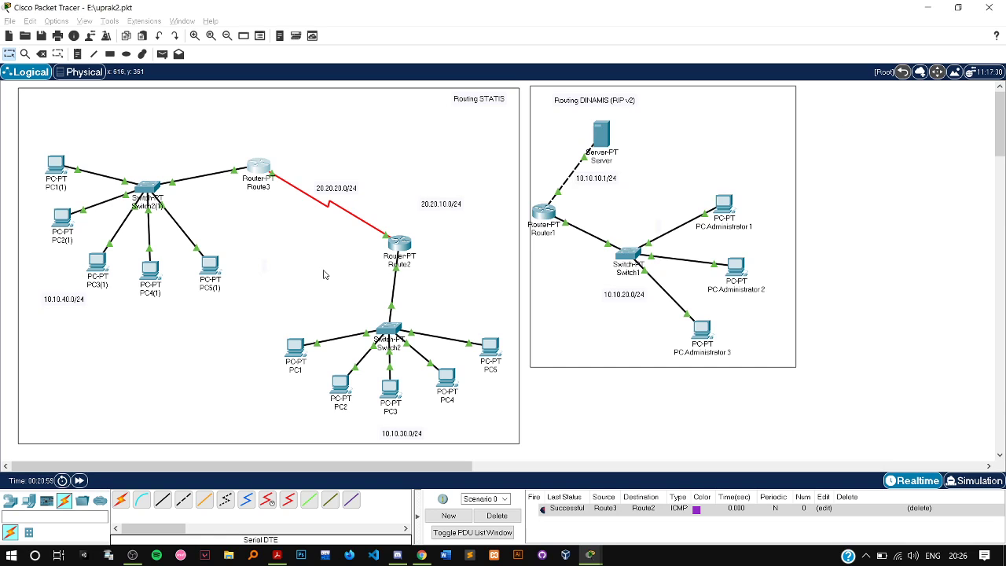
# Step: Test the static routing by sending three simple PDUs from PC1 to PC5(1)
pyautogui.click(604, 414)
pyautogui.press('p')
pyautogui.click(296, 347)
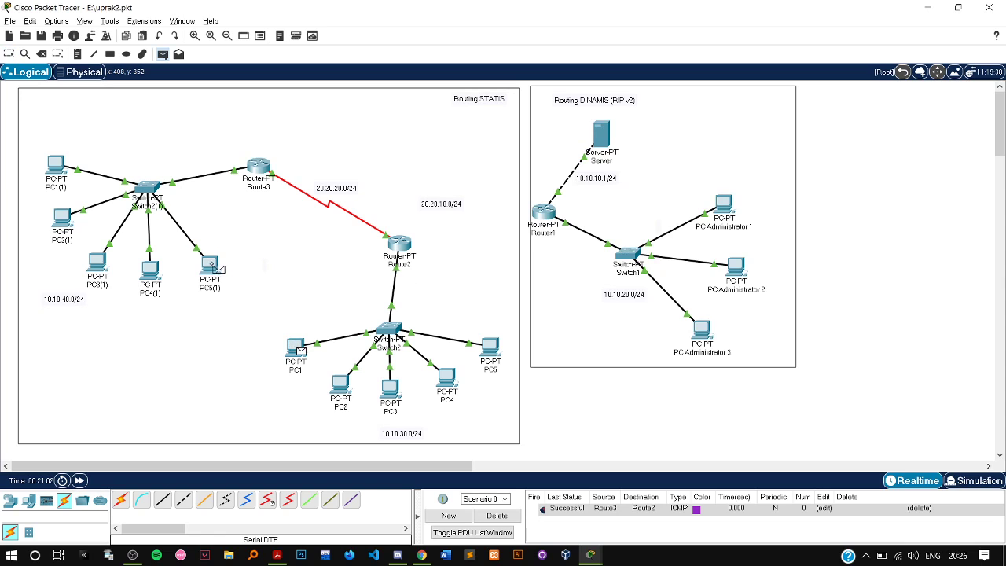
pyautogui.click(213, 268)
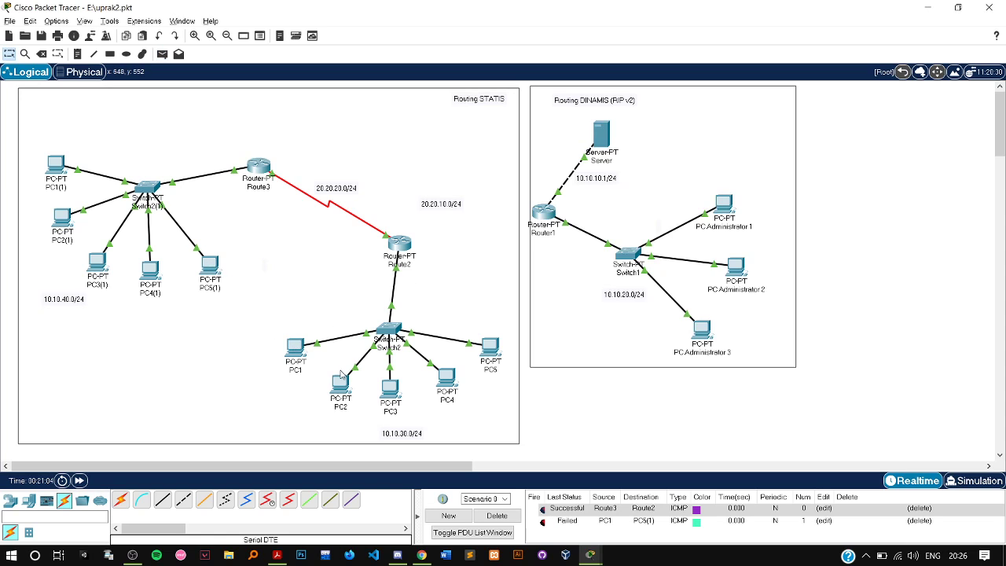
pyautogui.press('p')
pyautogui.click(297, 347)
pyautogui.click(212, 267)
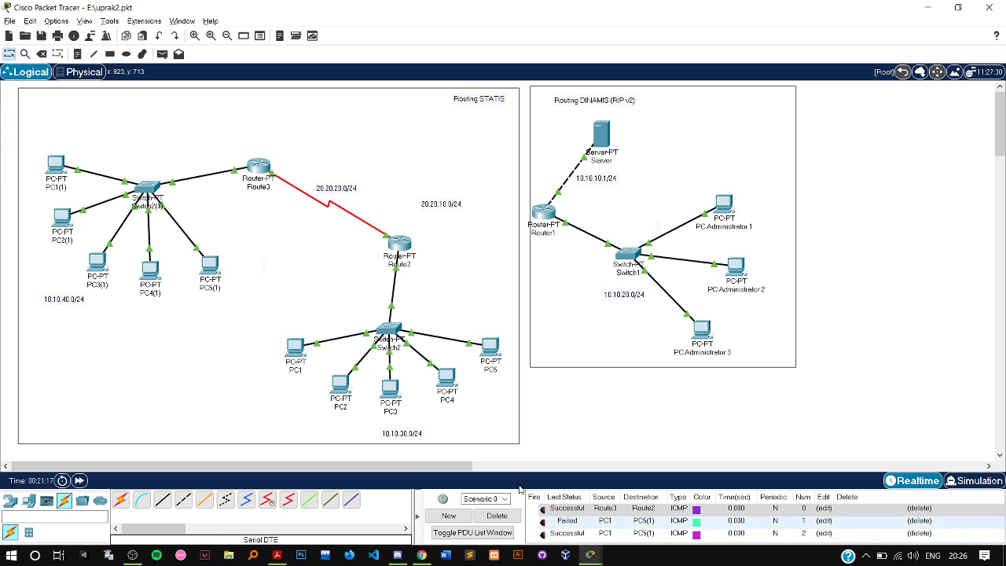
pyautogui.press('p')
pyautogui.click(297, 347)
pyautogui.click(210, 259)
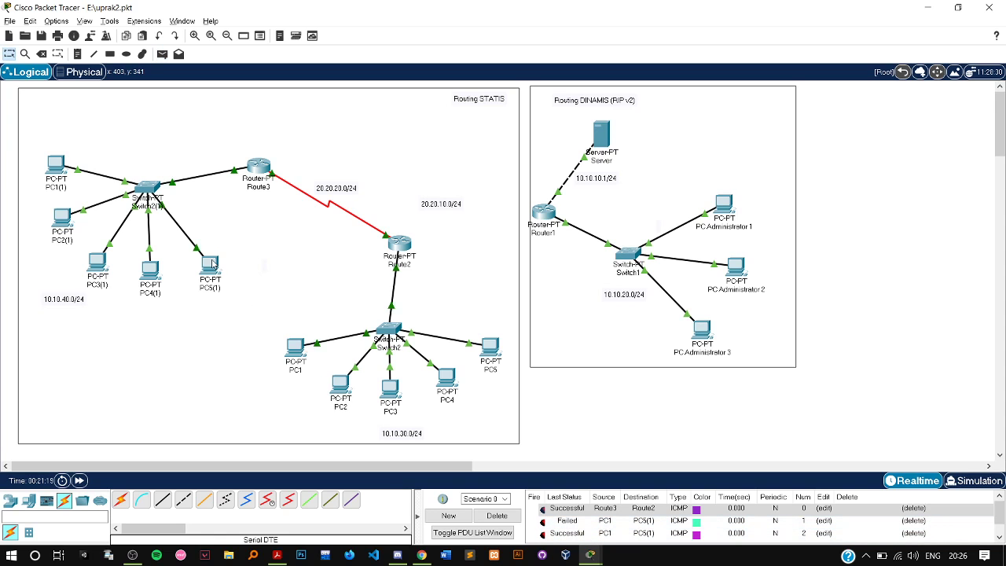
# Step: Clear the PDU list of the scenario and send two simple PDUs from PC1 to PC4(1)
pyautogui.scroll(-1, 392, 427)
pyautogui.click(498, 516)
pyautogui.press('p')
pyautogui.click(296, 293)
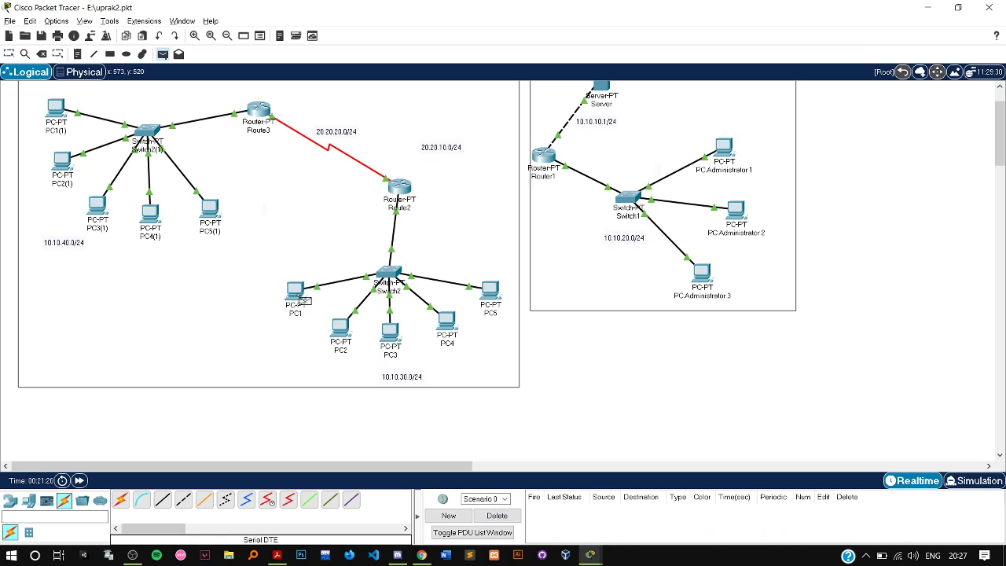
pyautogui.click(151, 214)
pyautogui.press('p')
pyautogui.click(283, 288)
pyautogui.click(155, 221)
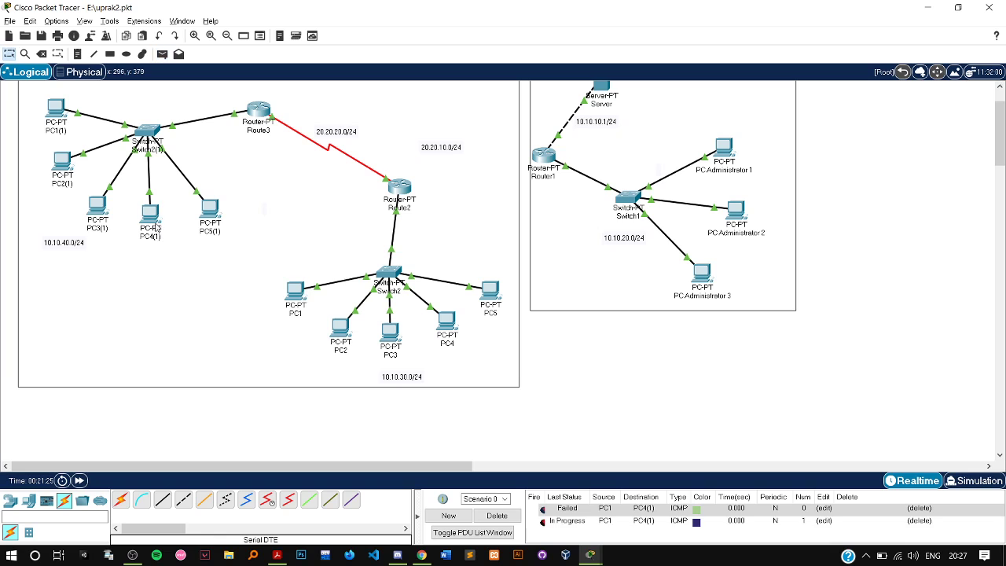
# Step: Clear the PDU list again and send a single simple PDU from PC1 to PC4(1)
pyautogui.click(497, 516)
pyautogui.press('p')
pyautogui.click(149, 221)
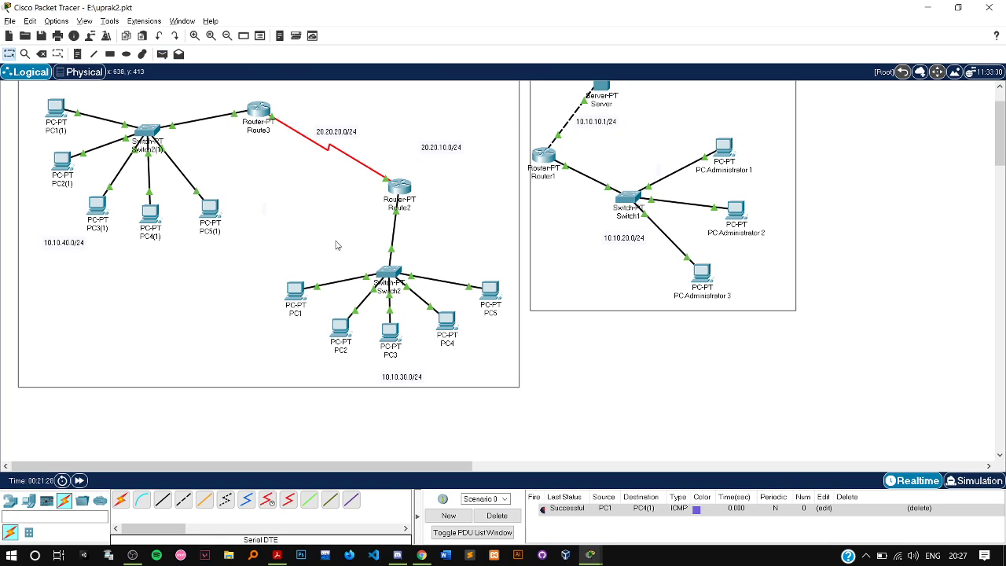
pyautogui.scroll(3, 333, 242)
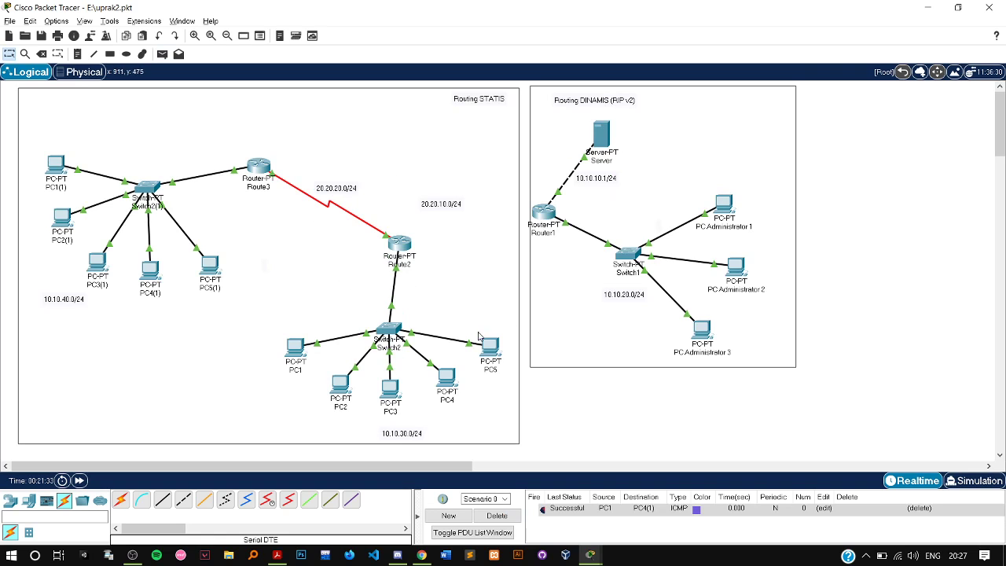
# Step: Ping 10.10.40.6 from PC1's command prompt, then close PC1's window
pyautogui.moveTo(489, 346)
pyautogui.click(302, 354)
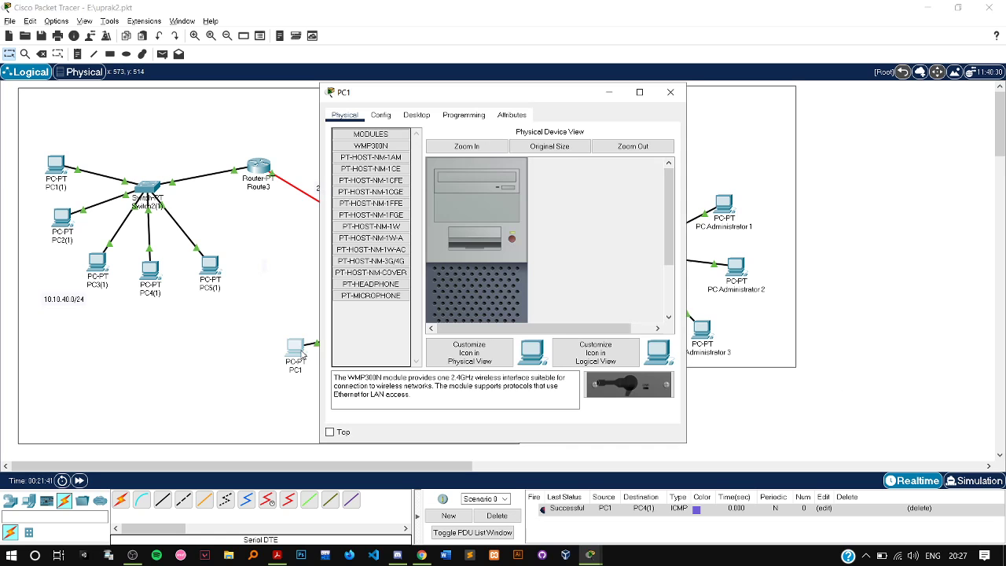
pyautogui.click(424, 117)
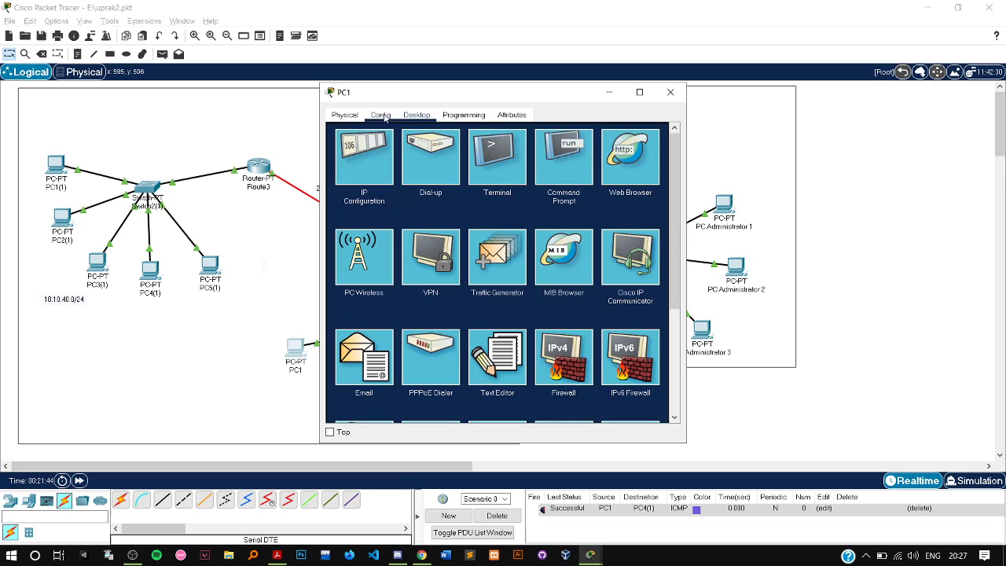
pyautogui.click(610, 192)
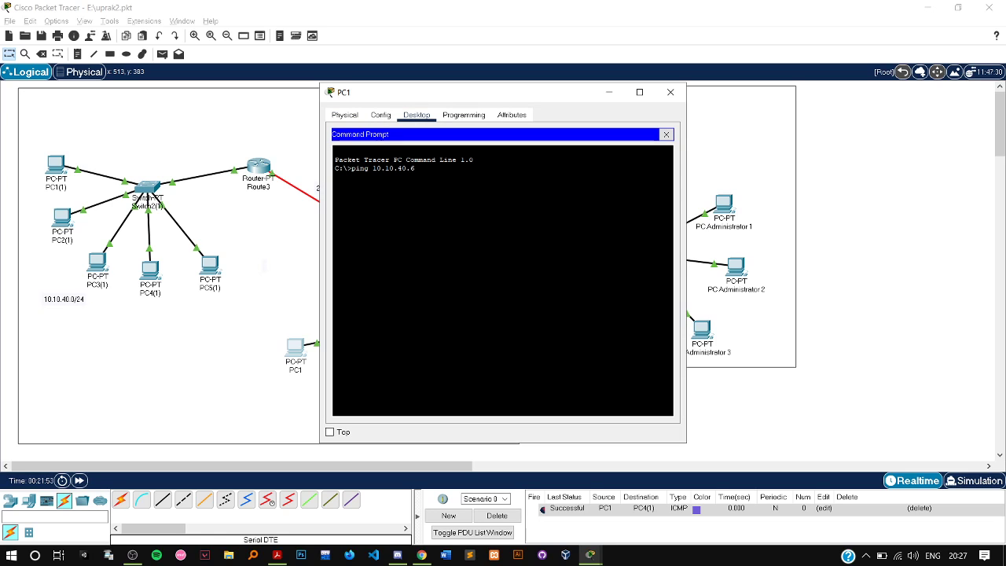
pyautogui.press('Return')
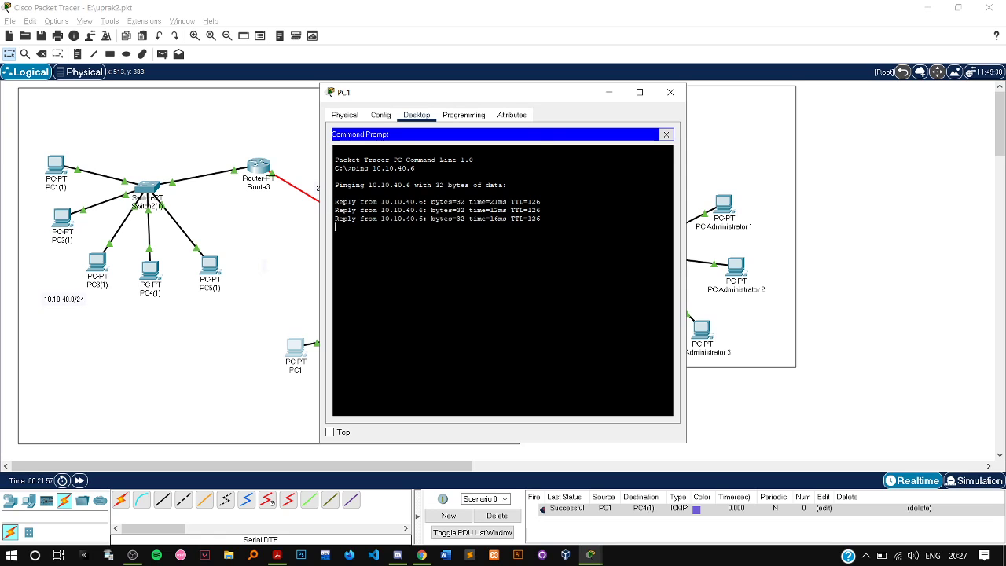
pyautogui.click(666, 135)
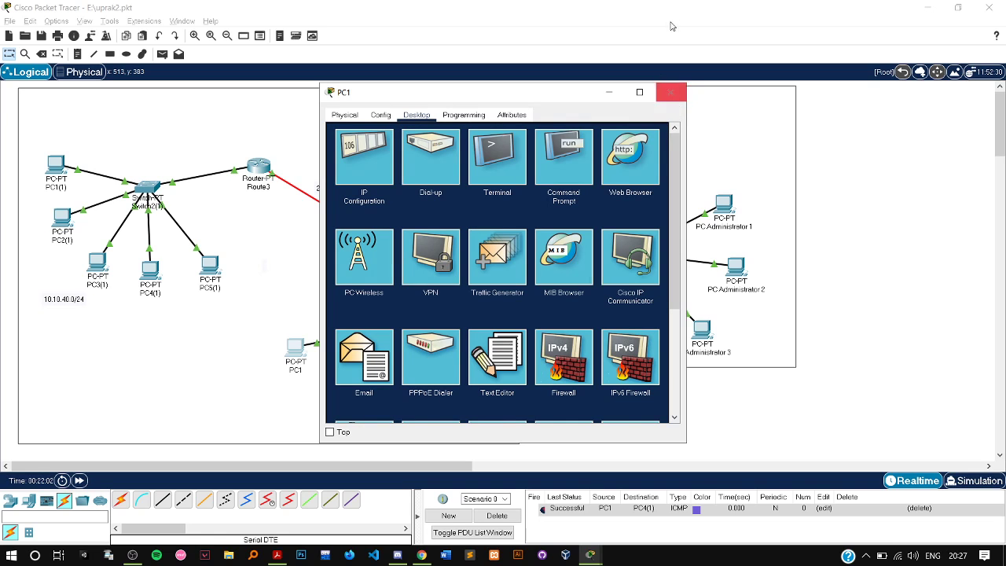
pyautogui.click(667, 94)
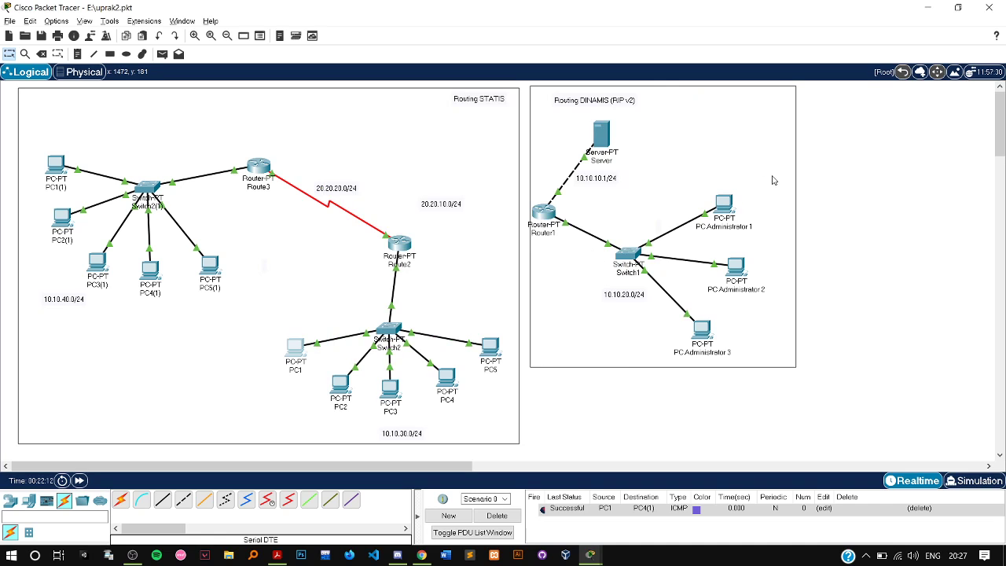
# Step: Move the Routing DINAMIS (RIP v2) frame slightly toward the Routing STATIS frame
pyautogui.moveTo(739, 125); pyautogui.dragTo(733, 130)
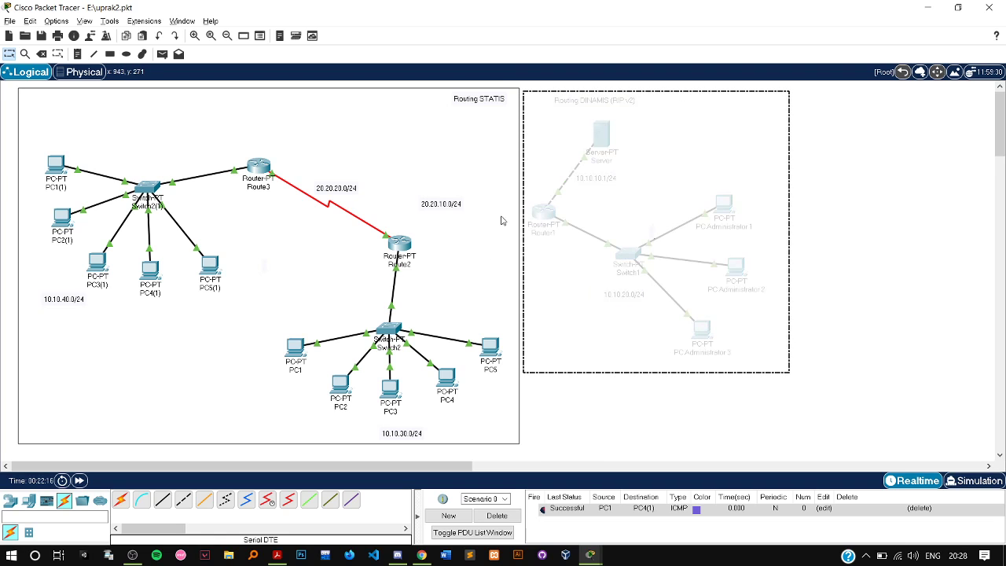
pyautogui.click(555, 409)
# Step: Connect Route2's Serial3/0 port to Router1's Serial2/0 port with a Serial DTE cable
pyautogui.click(288, 499)
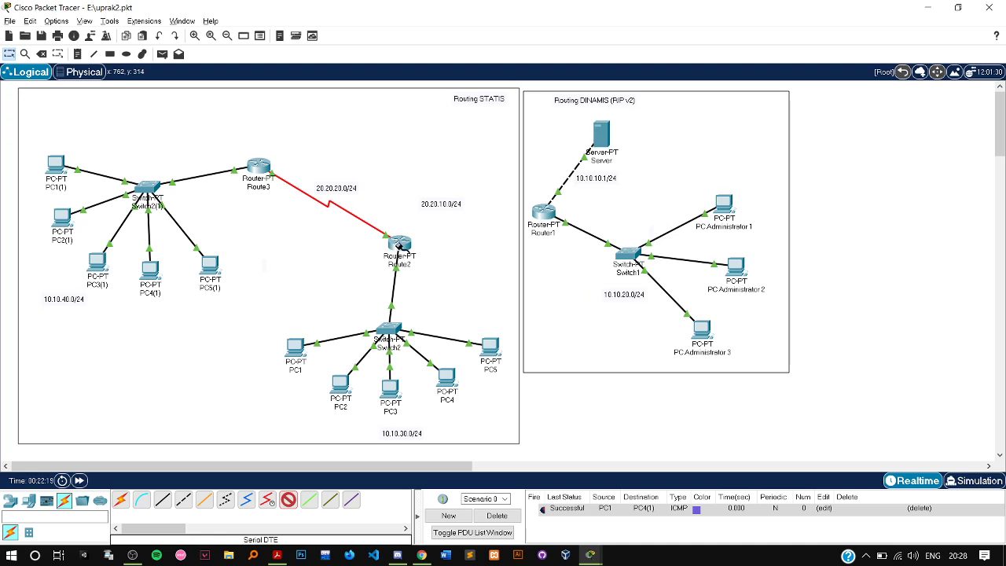
pyautogui.click(401, 248)
pyautogui.click(443, 296)
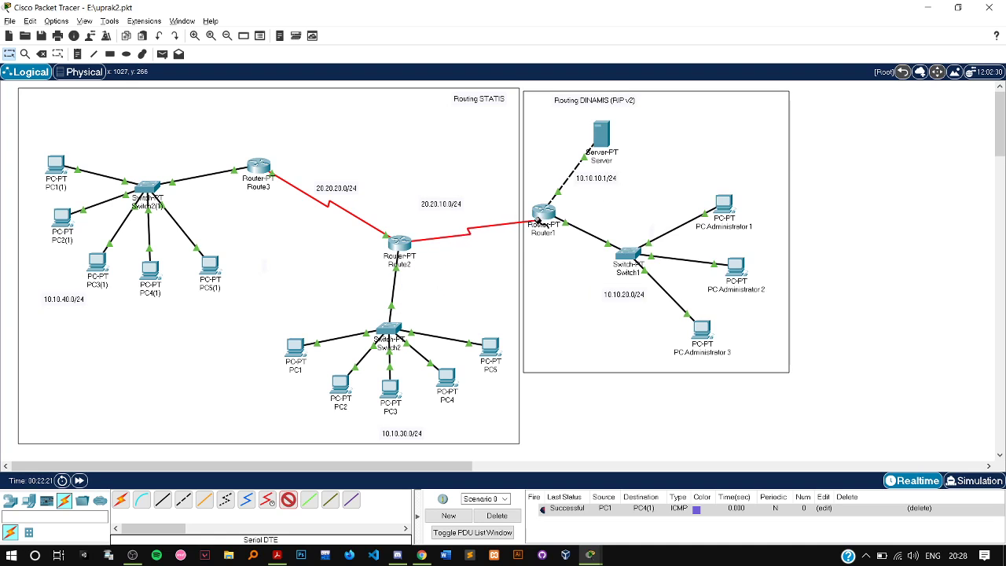
pyautogui.click(542, 212)
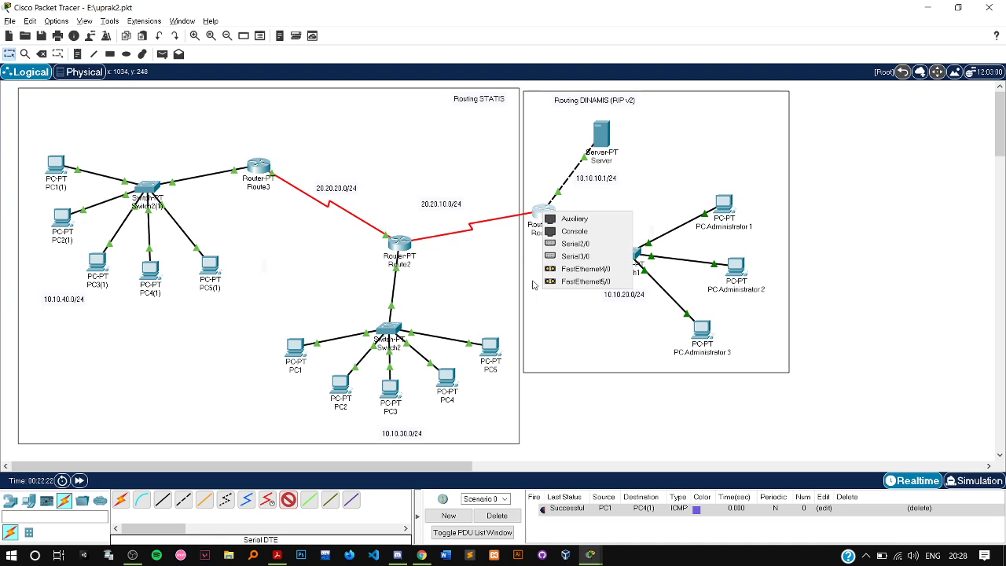
pyautogui.click(563, 245)
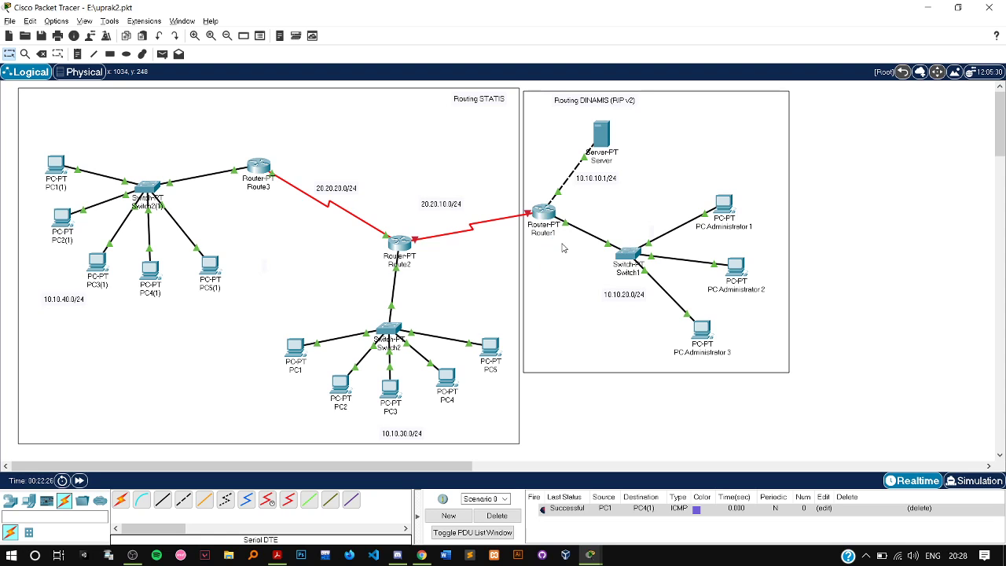
# Step: Configure Router1's Serial2/0 with IP 20.20.10.2 and mask 255.255.255.0, switch the port on and close the router's window
pyautogui.click(537, 218)
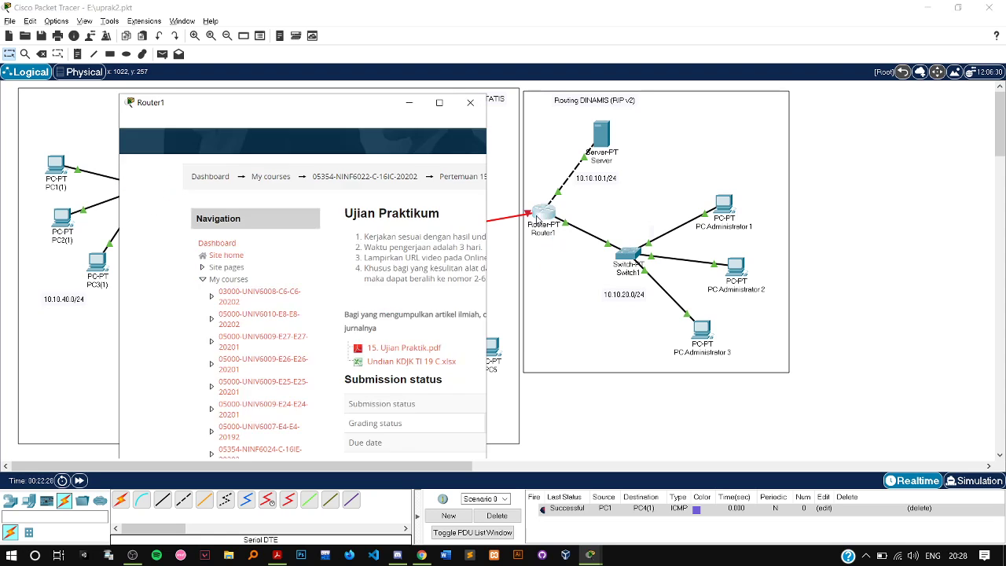
pyautogui.click(167, 250)
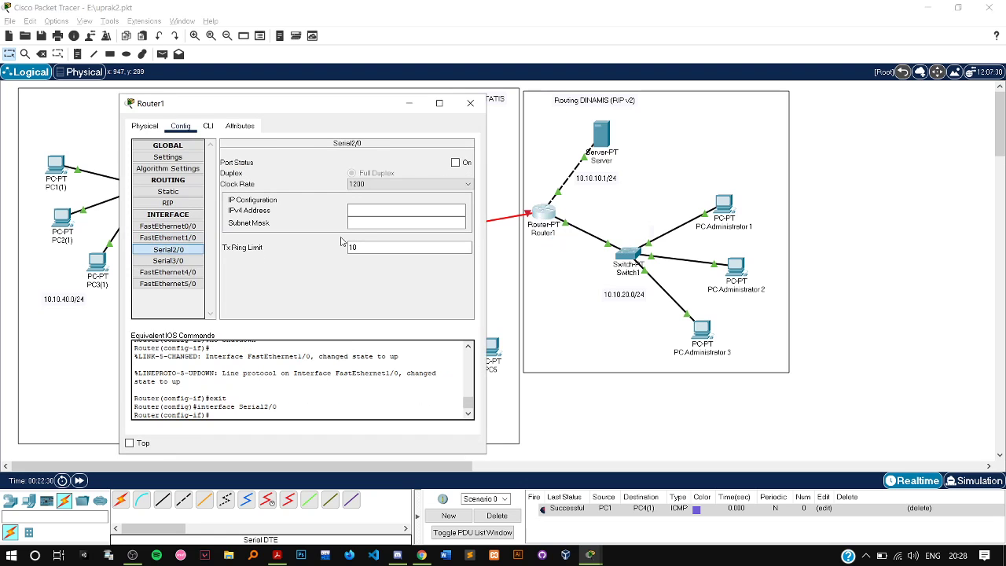
pyautogui.click(378, 210)
pyautogui.moveTo(371, 106); pyautogui.dragTo(296, 112)
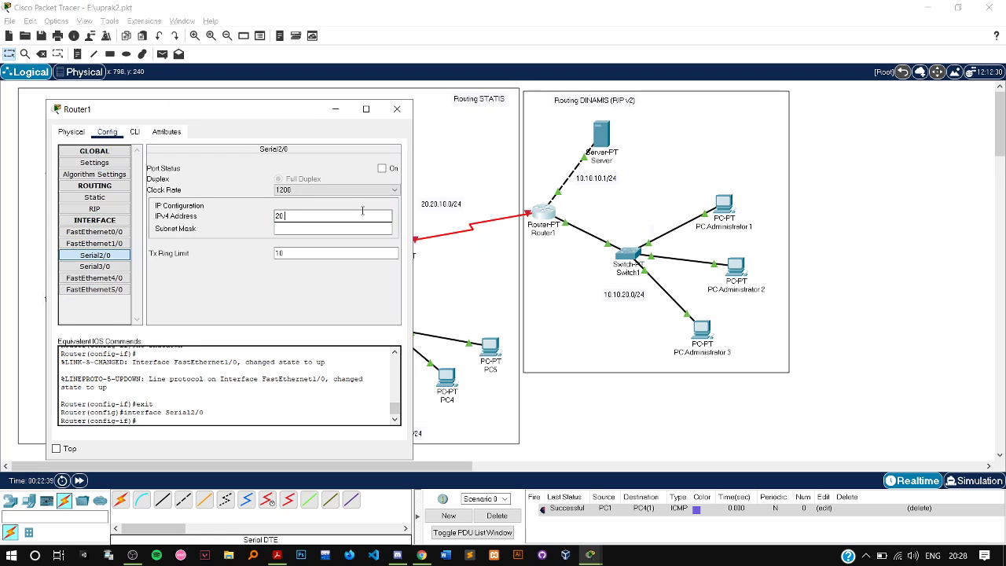
pyautogui.write('.10.2')
pyautogui.click(347, 228)
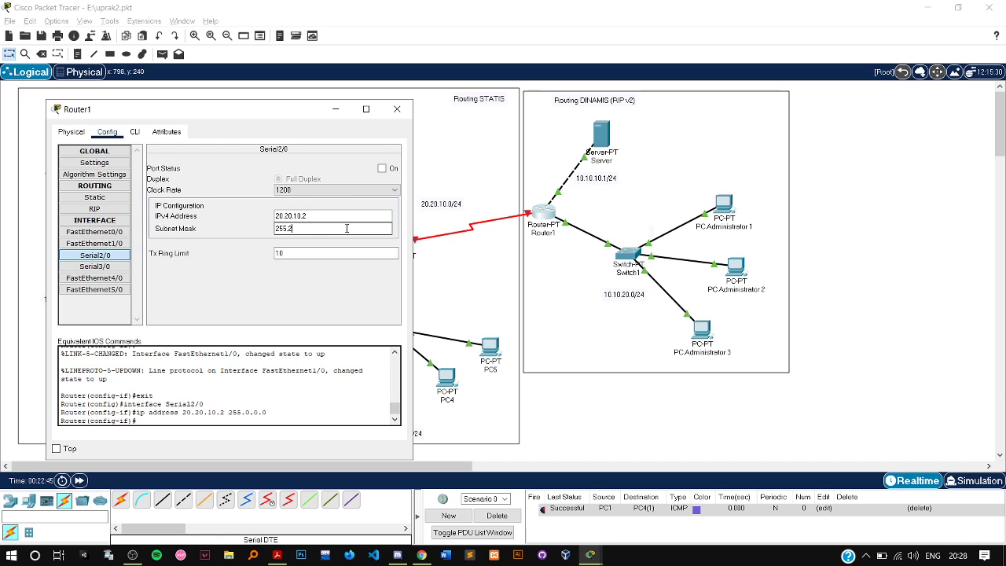
pyautogui.write('.')
pyautogui.press('Return')
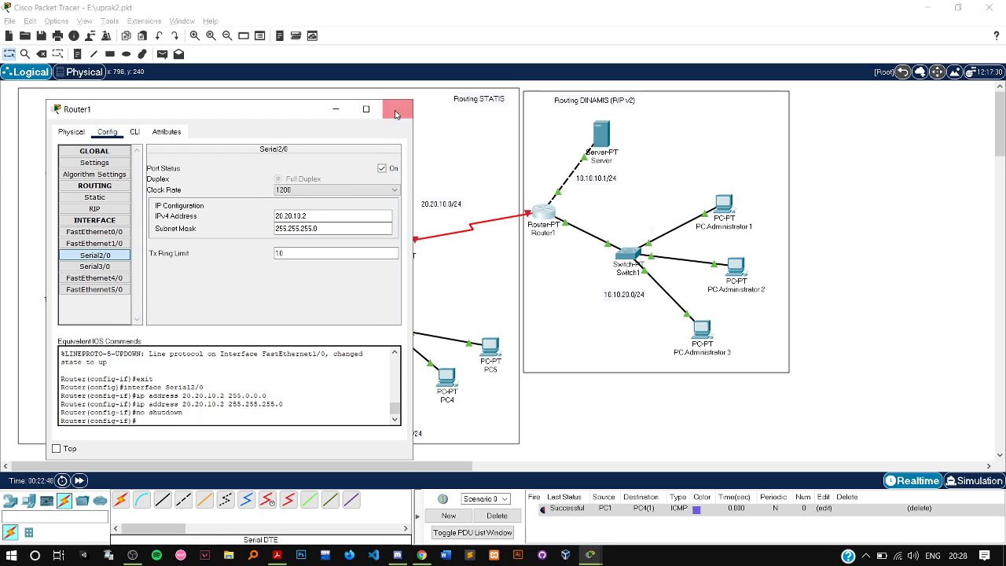
pyautogui.click(397, 109)
# Step: Try to assign 20.20.20.2 to Route2's Serial3/0 interface, then dismiss the error
pyautogui.click(398, 244)
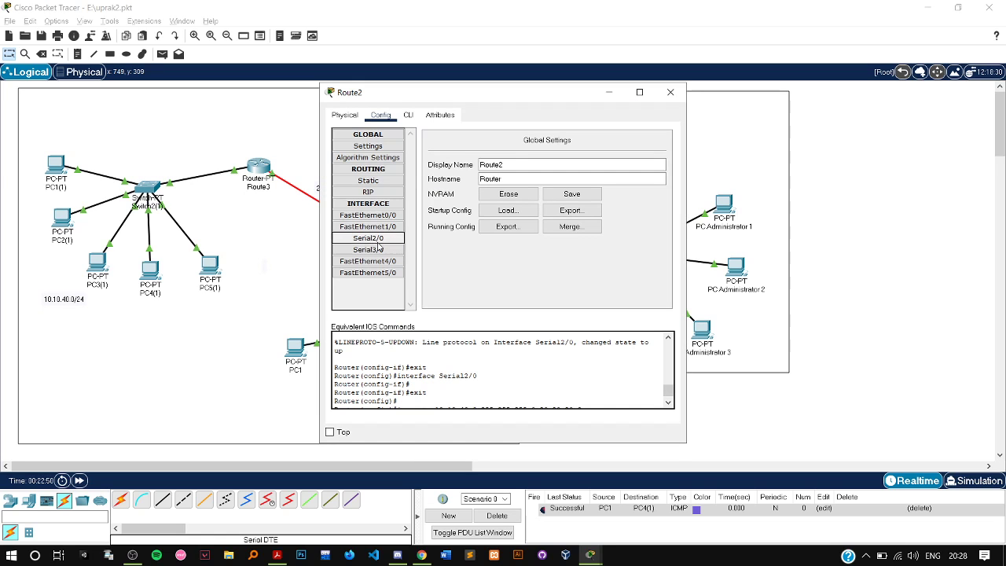
pyautogui.click(377, 252)
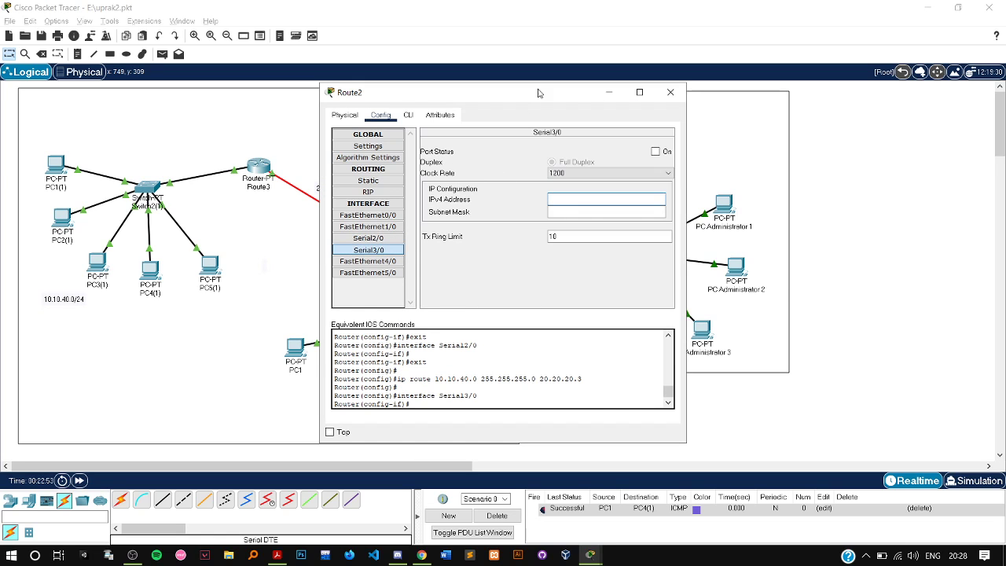
pyautogui.moveTo(535, 97); pyautogui.dragTo(424, 83)
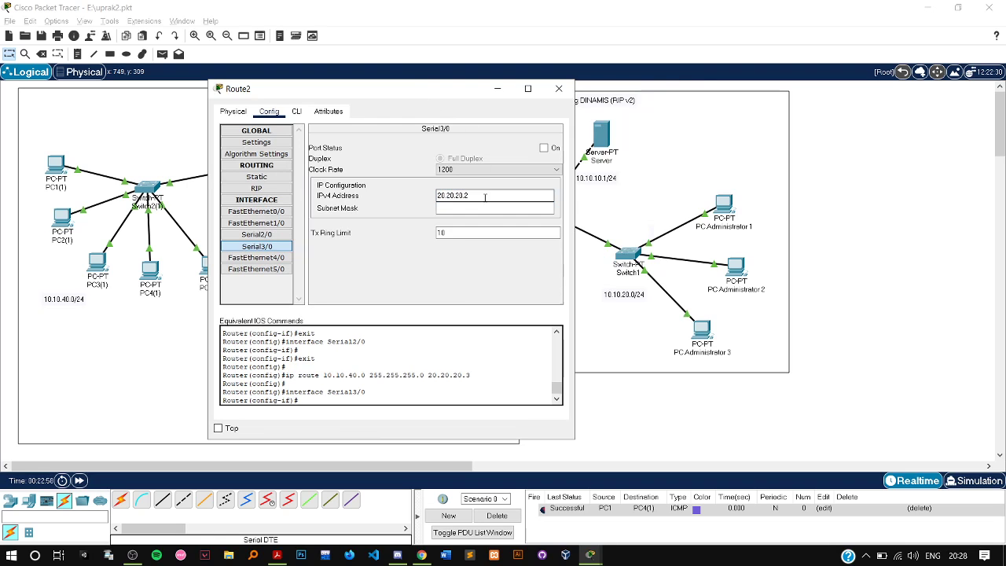
pyautogui.click(497, 88)
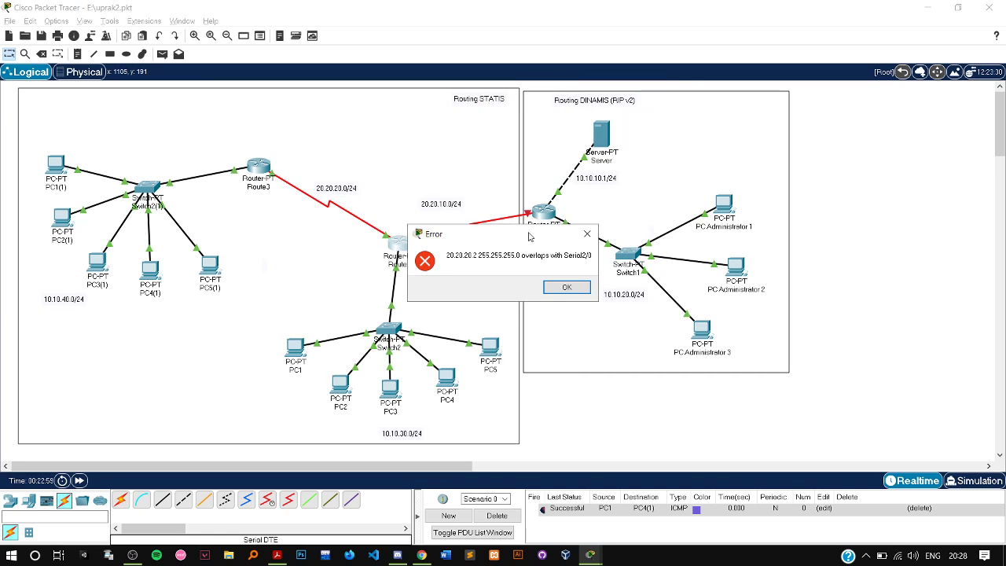
pyautogui.click(588, 234)
# Step: Change the IP address of Router1's Serial2/0 interface to 20.20.10.3 and close its window
pyautogui.click(545, 214)
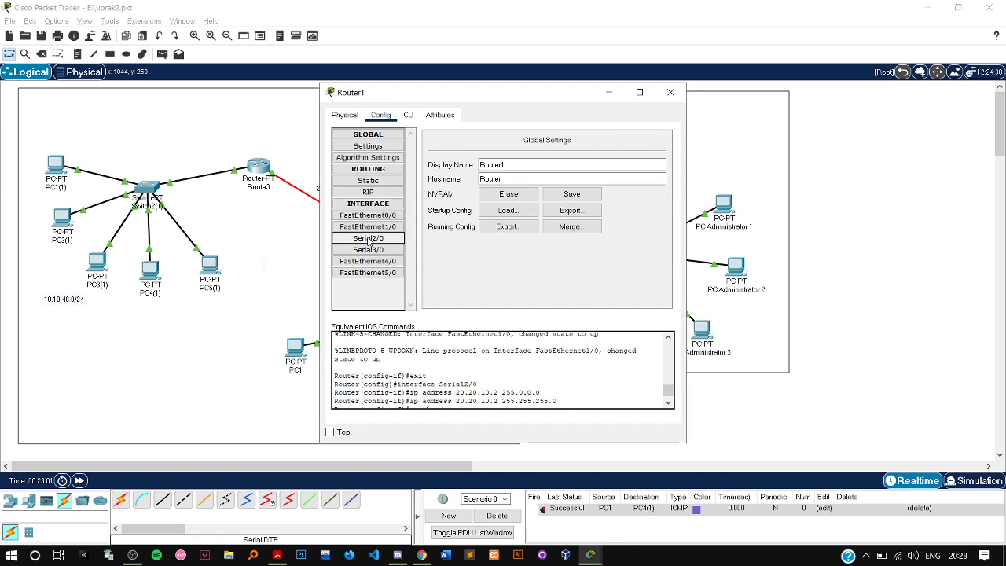
pyautogui.click(370, 250)
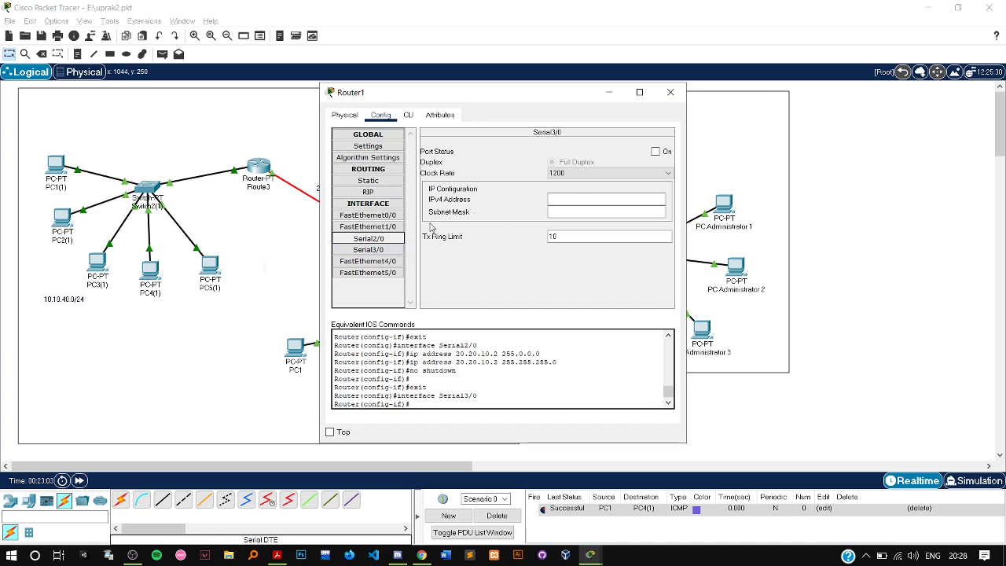
pyautogui.click(369, 239)
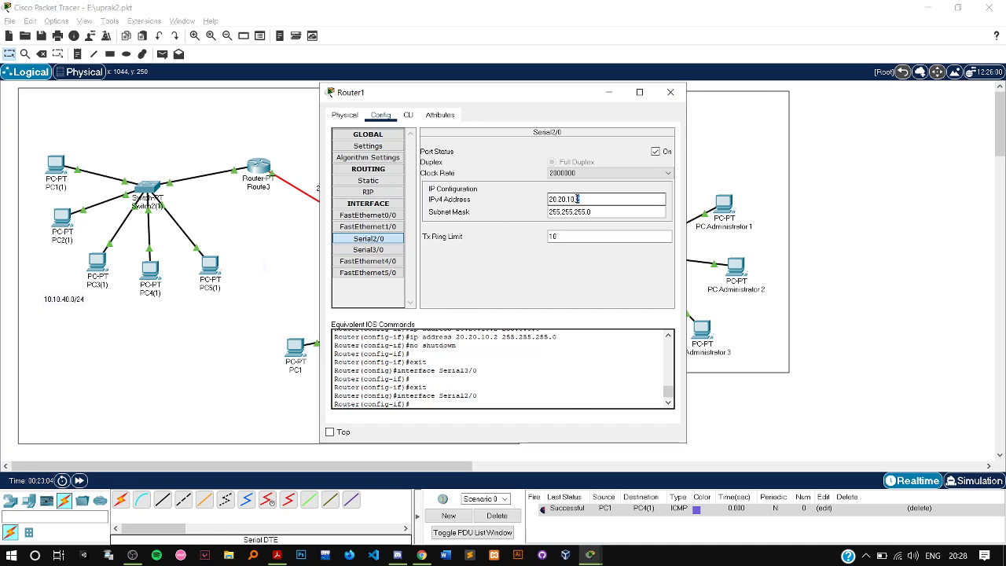
pyautogui.click(670, 92)
# Step: Reopen Route2's Serial3/0 settings and try the address 20.20.20.2 again, dismissing the error
pyautogui.click(403, 254)
pyautogui.click(284, 247)
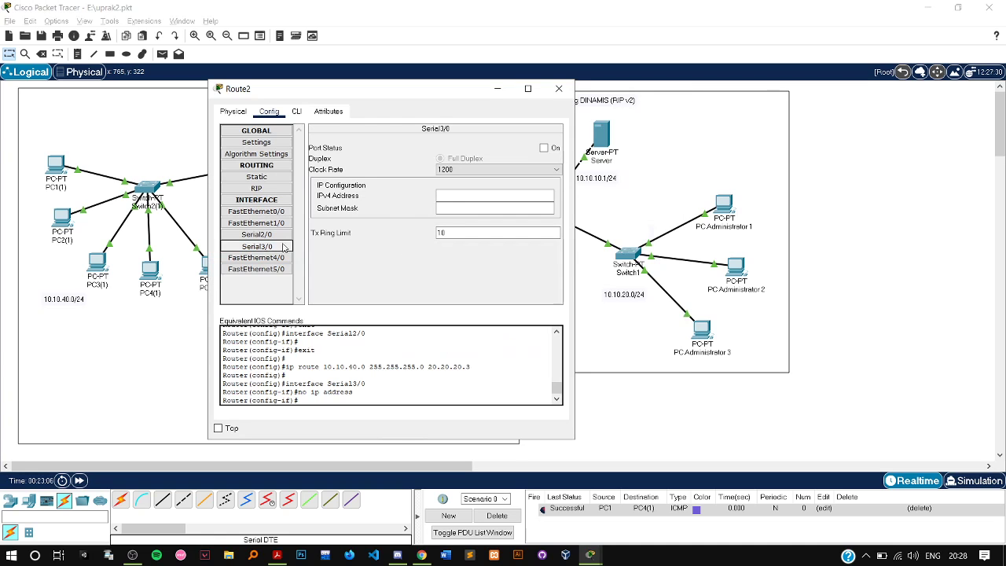
pyautogui.click(462, 198)
pyautogui.write('20.20.20.')
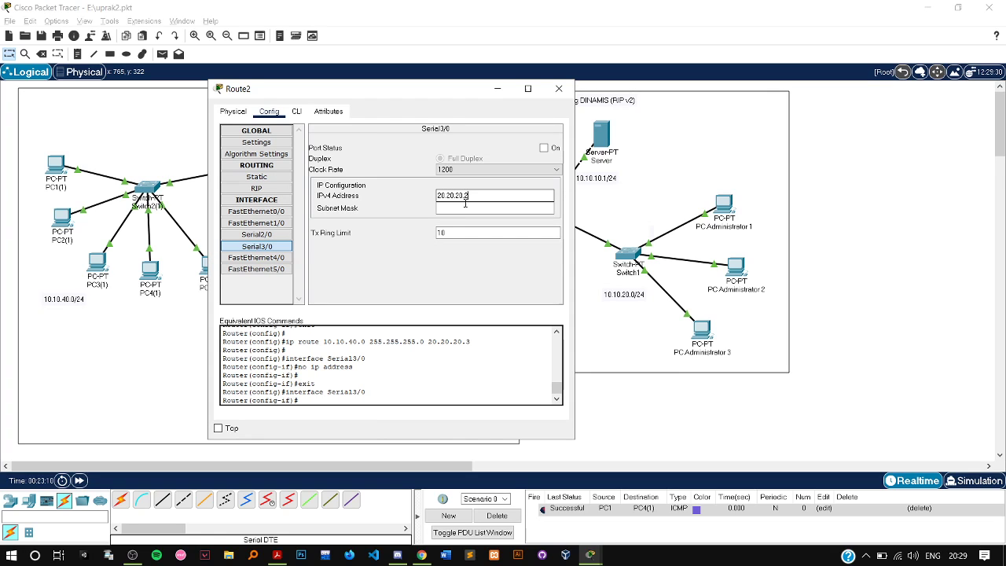
pyautogui.write('2')
pyautogui.click(465, 207)
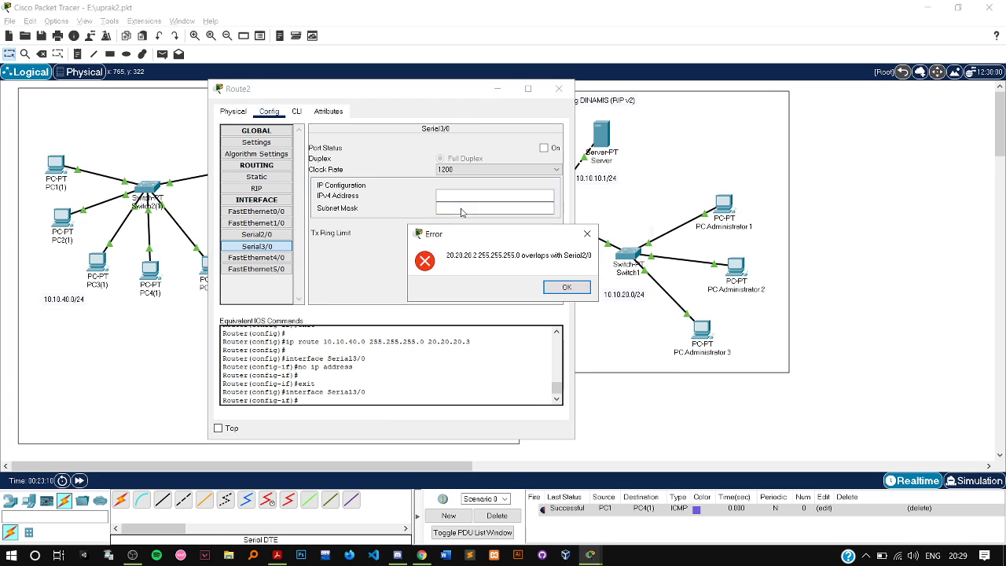
pyautogui.click(568, 289)
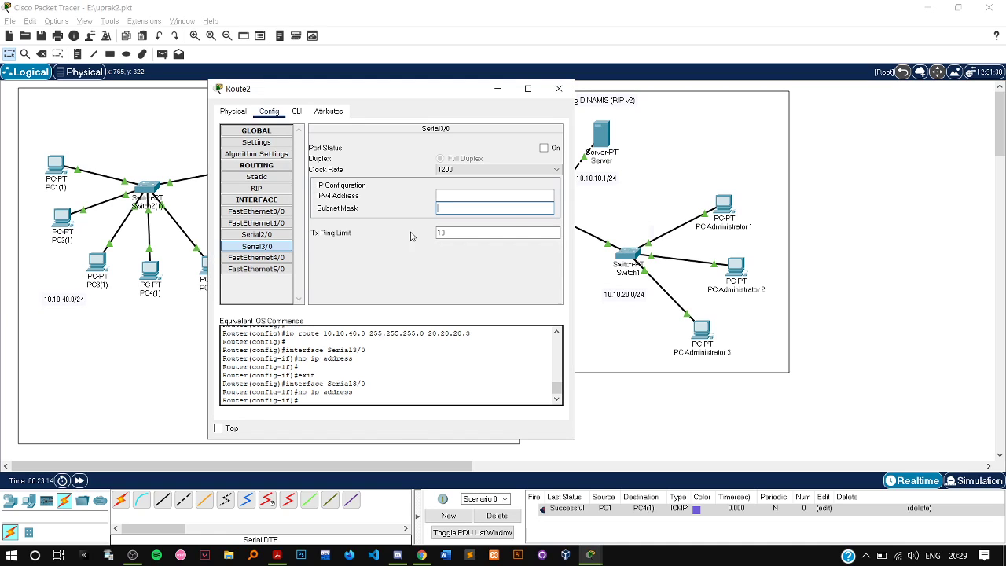
# Step: Set Route2's Serial3/0 to IP 20.20.10.2 with mask 255.255.255.0, switch the port on and close the window
pyautogui.click(484, 193)
pyautogui.write('20.20.10.2')
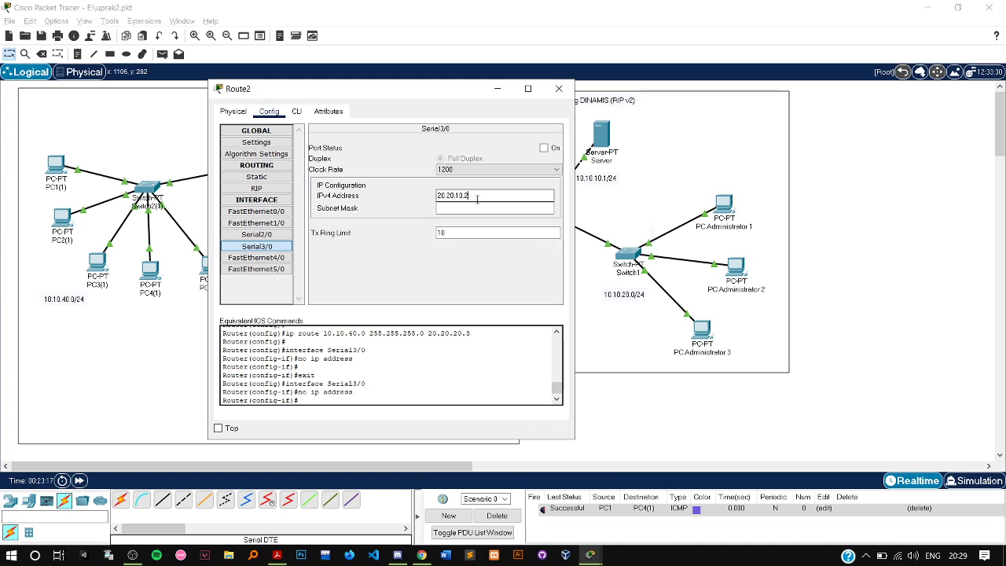
pyautogui.click(474, 209)
pyautogui.click(543, 149)
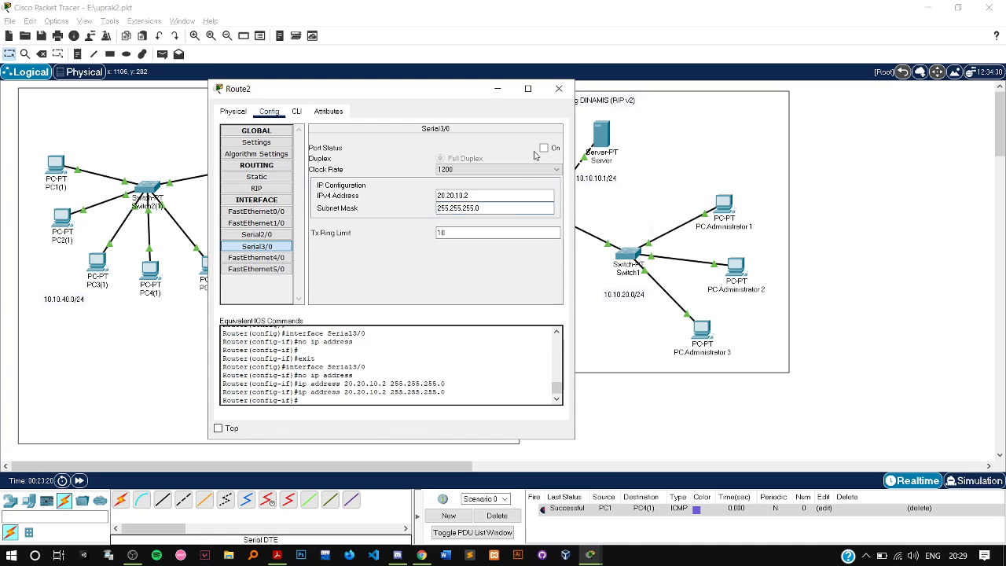
pyautogui.click(559, 89)
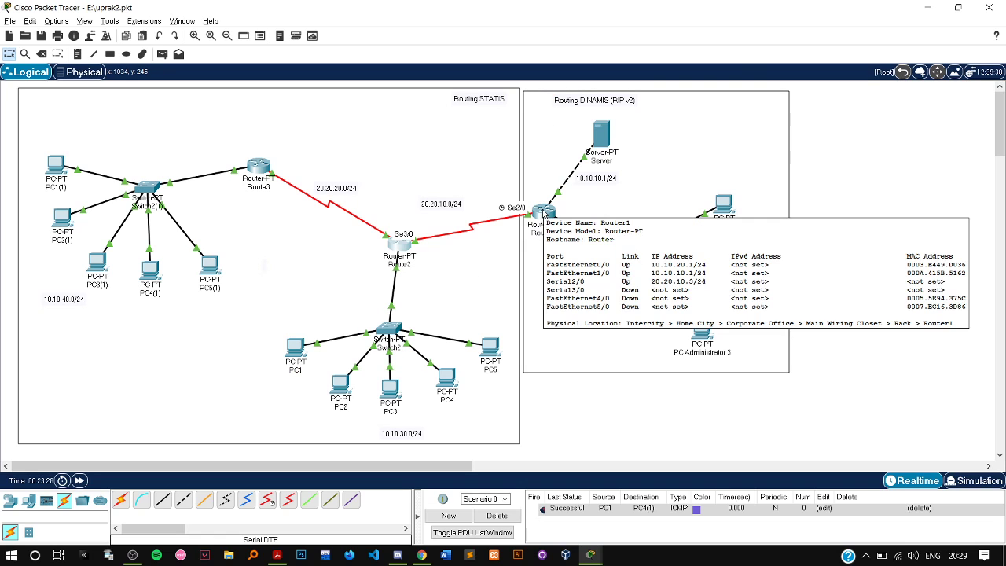
# Step: Open Router1's command line and exit from interface configuration back to the privileged EXEC prompt
pyautogui.click(544, 213)
pyautogui.click(544, 213)
pyautogui.click(783, 398)
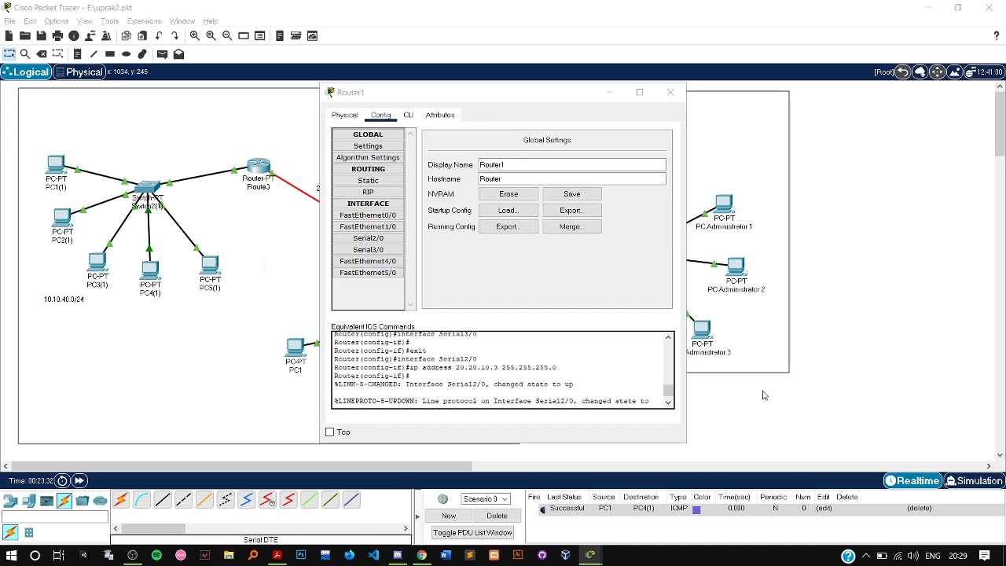
pyautogui.click(408, 116)
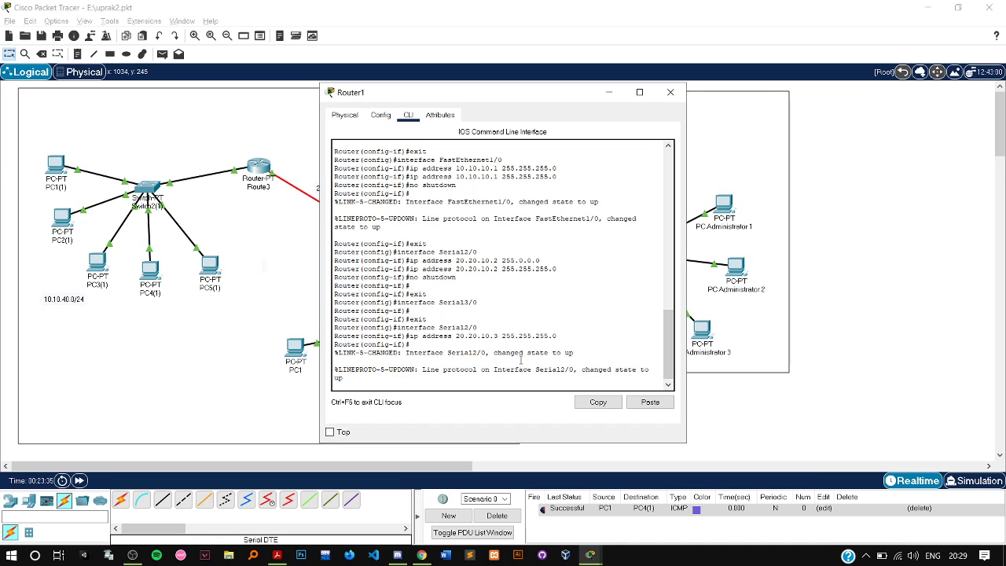
pyautogui.press('Return')
pyautogui.write('en')
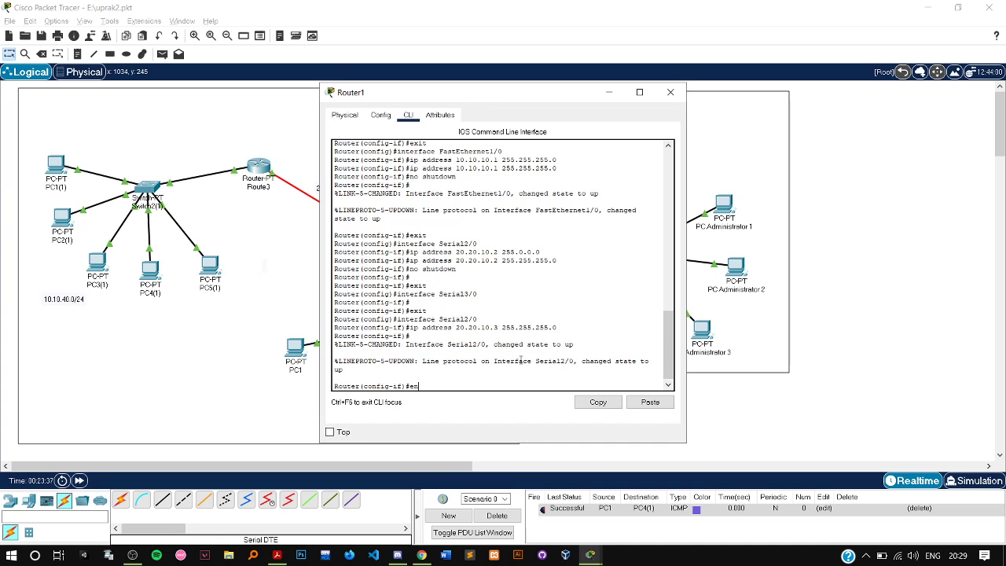
pyautogui.press('BackSpace')
pyautogui.write('x')
pyautogui.press('Return')
pyautogui.write('ex')
pyautogui.press('Return')
pyautogui.press('Return')
# Step: Enter global configuration mode on Router1 with the commands en and conf t
pyautogui.write('en')
pyautogui.press('Return')
pyautogui.write('conf t')
pyautogui.press('Return')
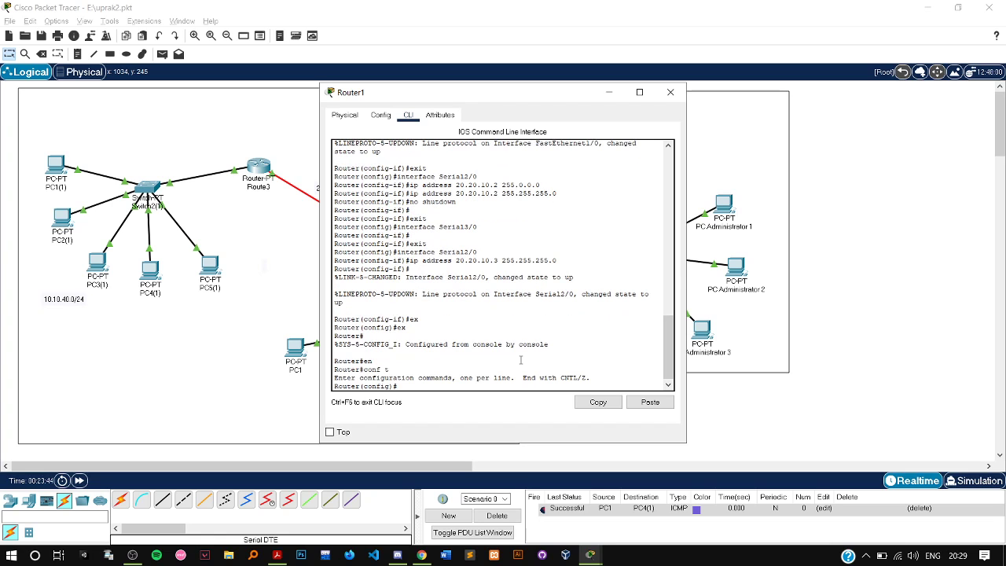
# Step: Start RIP routing on Router1 with router rip and set it to version 2
pyautogui.write('router')
pyautogui.press('Return')
pyautogui.press('Up')
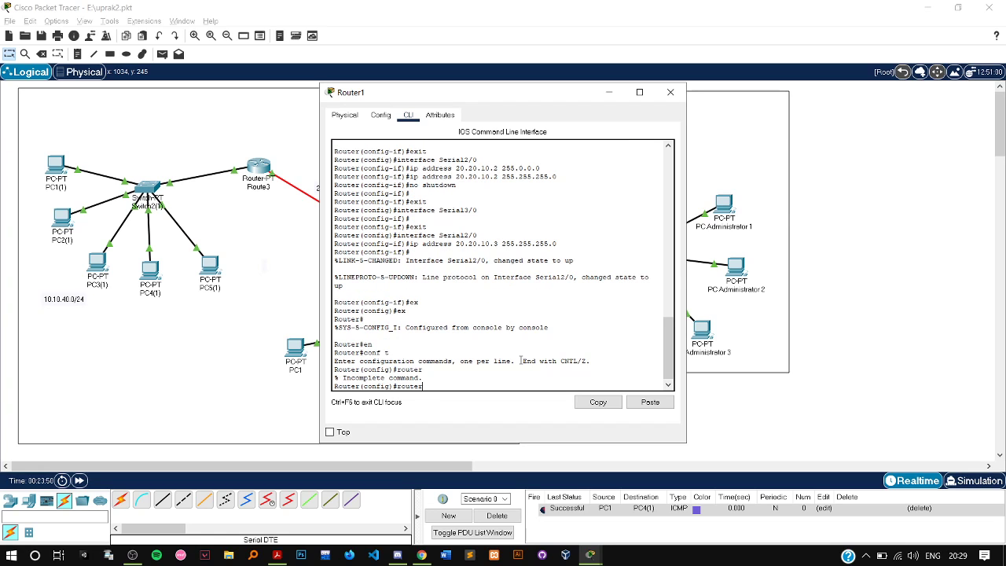
pyautogui.write('rip')
pyautogui.press('Return')
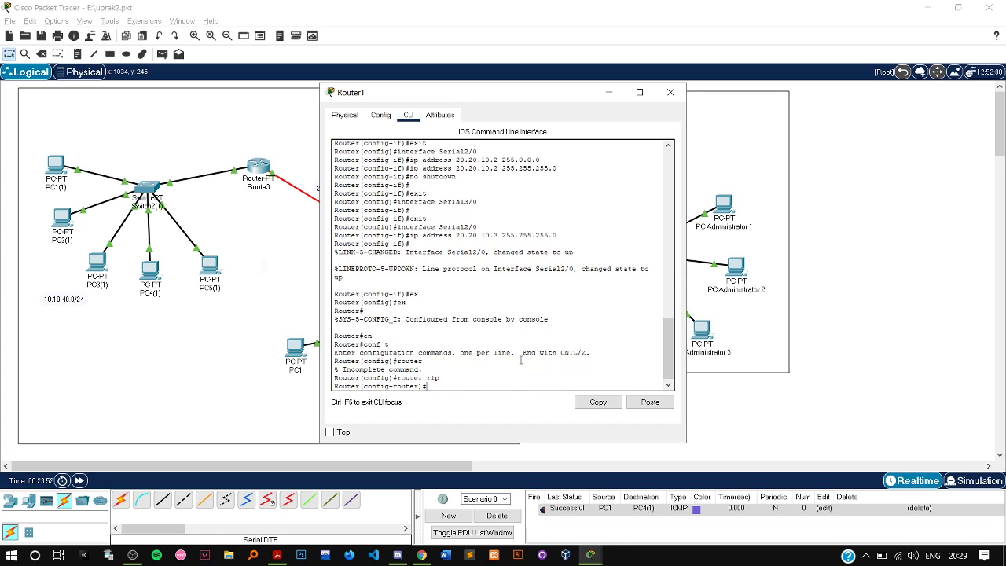
pyautogui.write('version 2')
pyautogui.press('Return')
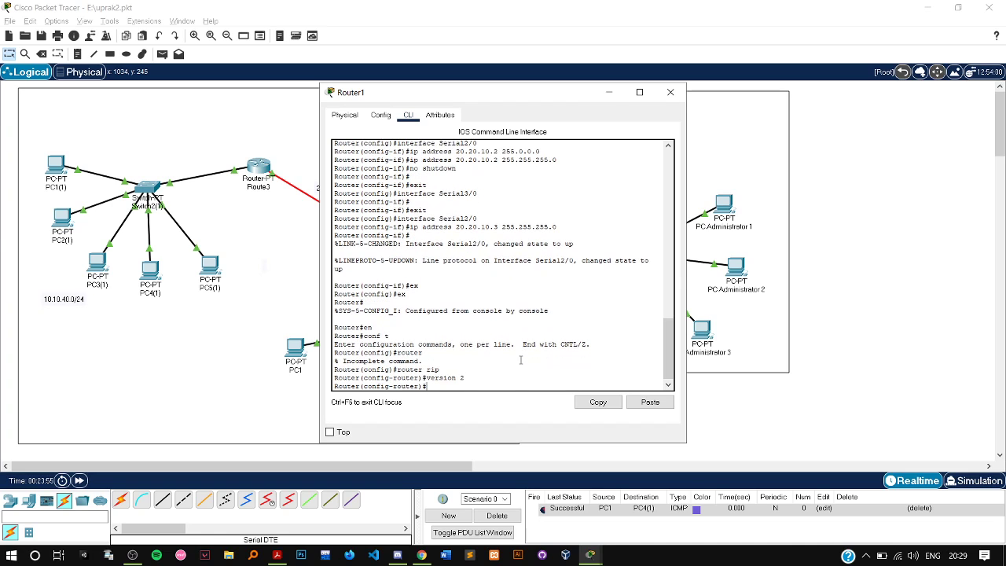
# Step: Add the networks 10.10.10.0 and 10.10.20.0 to Router1's RIP configuration
pyautogui.write('network 10.10.10.')
pyautogui.moveTo(516, 92); pyautogui.dragTo(308, 97)
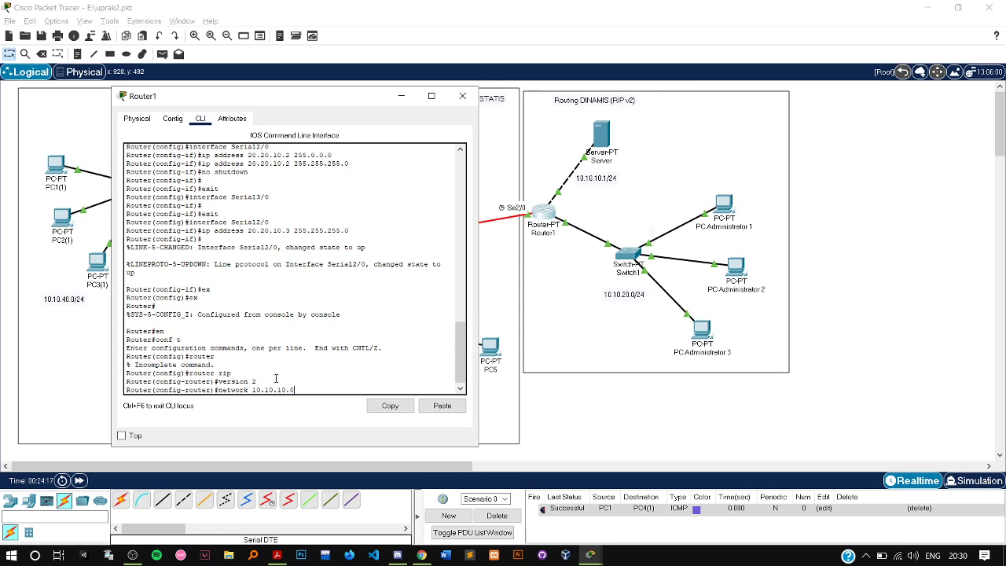
pyautogui.press('Return')
pyautogui.press('Up')
pyautogui.press('BackSpace')
pyautogui.write('20.0')
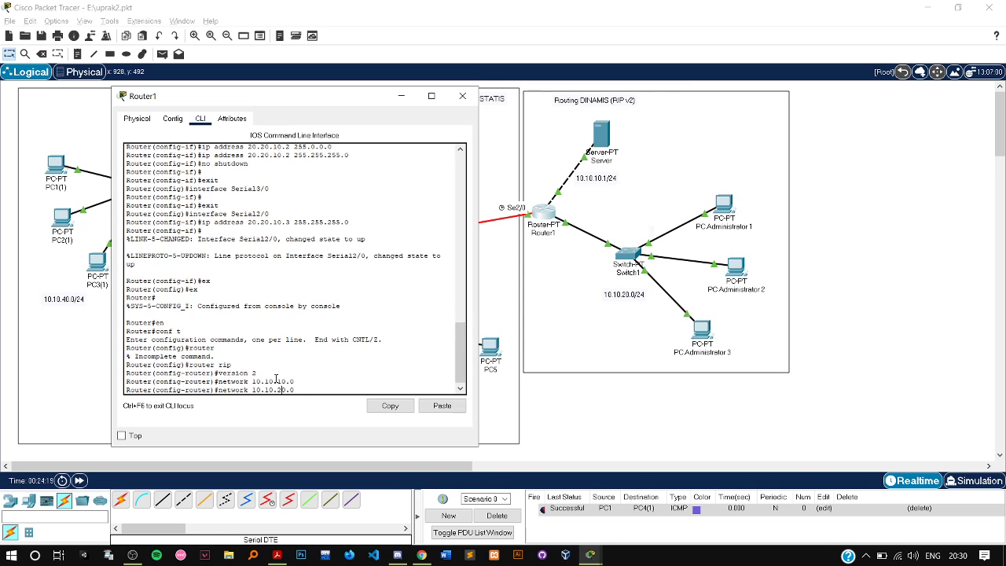
pyautogui.press('Return')
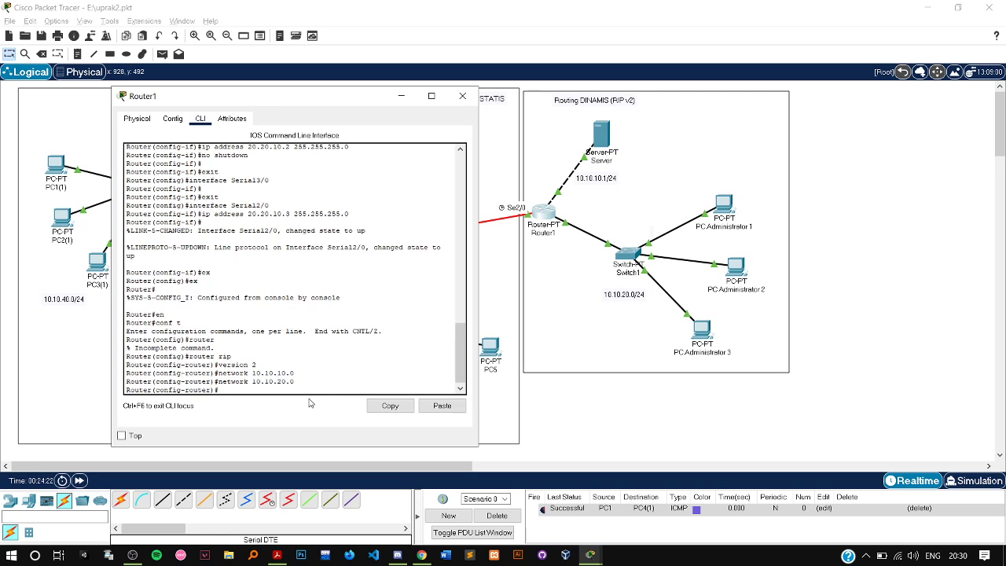
# Step: Enable auto-summary for RIP on Router1 and exit router configuration mode
pyautogui.write('auto-summary')
pyautogui.press('Return')
pyautogui.write('ex')
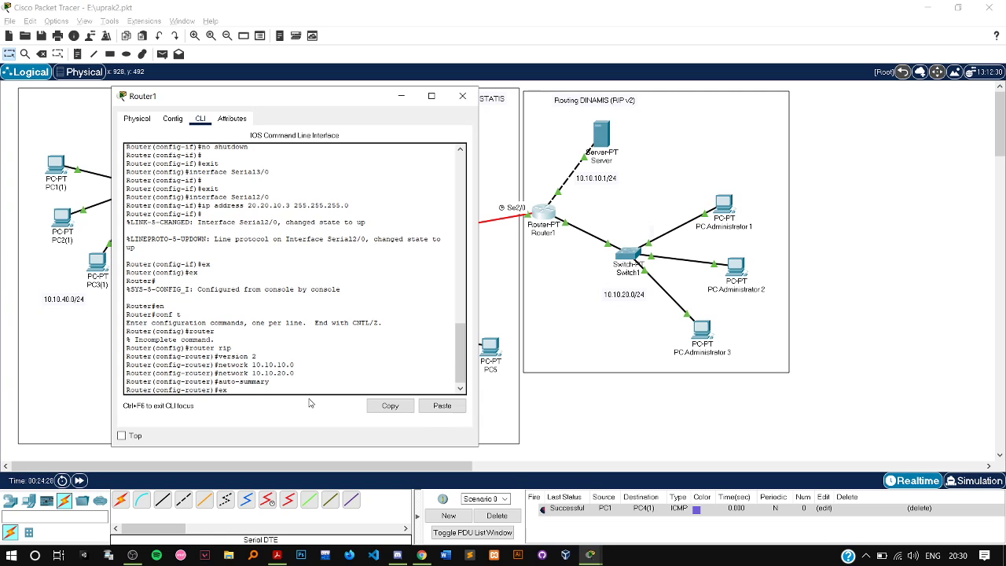
pyautogui.press('Return')
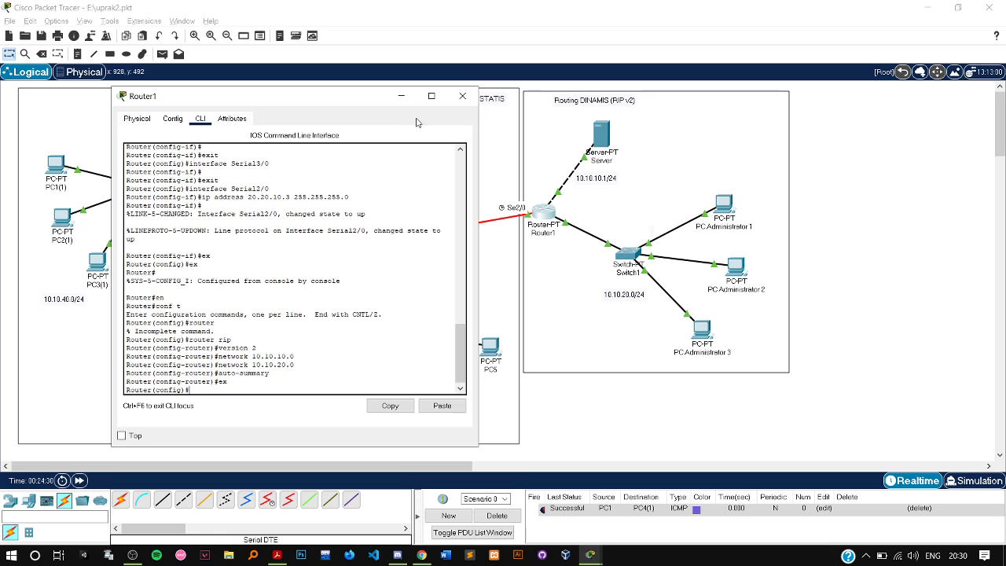
# Step: Open Route2's command line and leave its interface and global configuration modes with ex, ending the console session and starting a new one
pyautogui.click(462, 95)
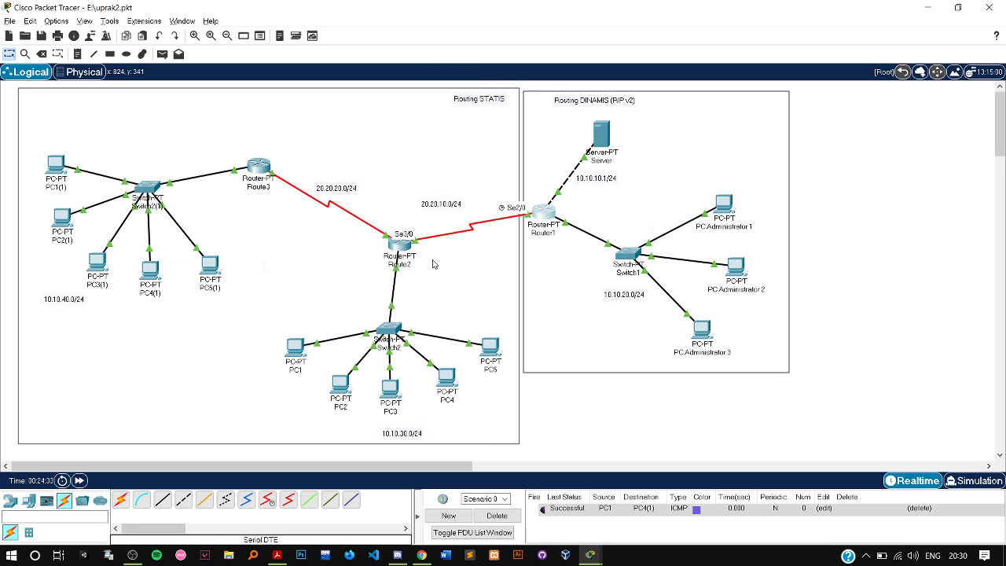
pyautogui.doubleClick(403, 249)
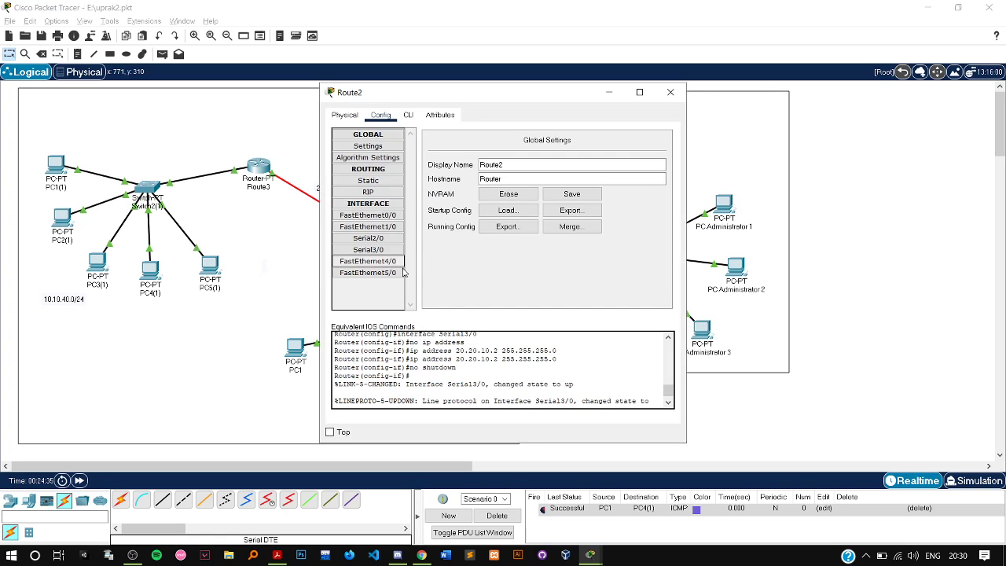
pyautogui.click(408, 115)
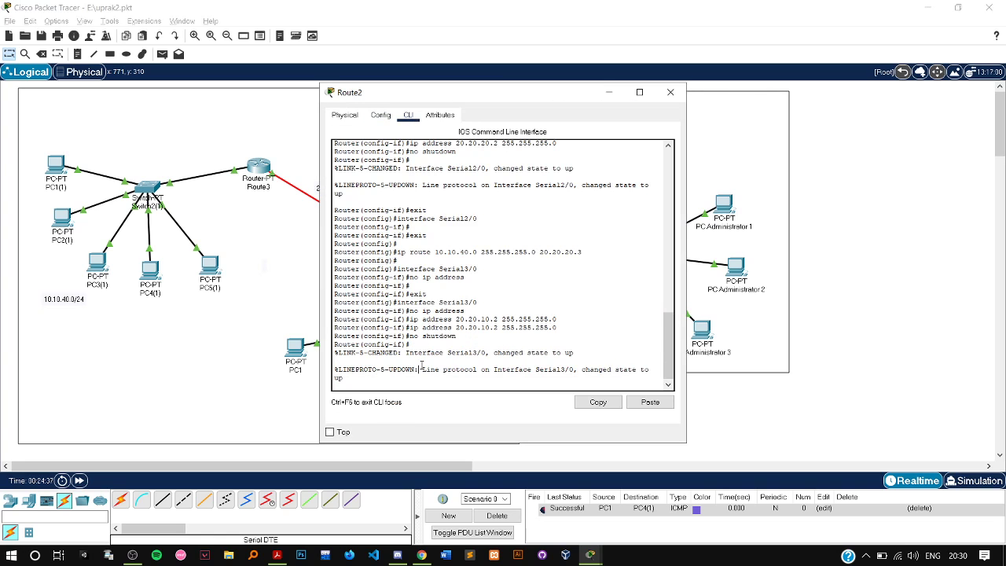
pyautogui.press('Return')
pyautogui.write('ex')
pyautogui.press('Return')
pyautogui.write('ex')
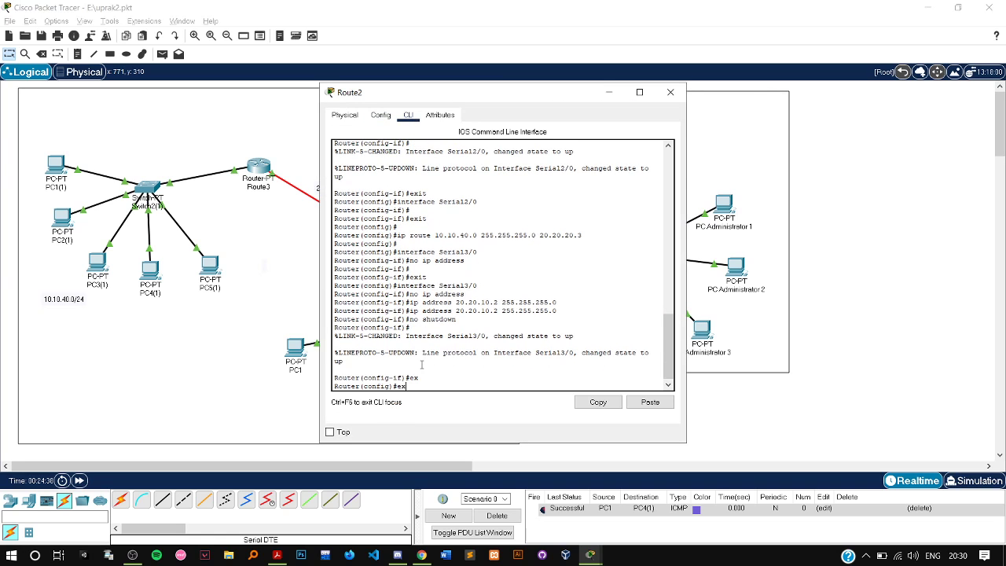
pyautogui.press('Return')
pyautogui.write('er#e')
pyautogui.press('Return')
pyautogui.write('ex')
pyautogui.press('Return')
pyautogui.press('Return')
# Step: Enter global configuration mode on Route2 with the commands en and conf t
pyautogui.write('en')
pyautogui.press('Return')
pyautogui.write('conf')
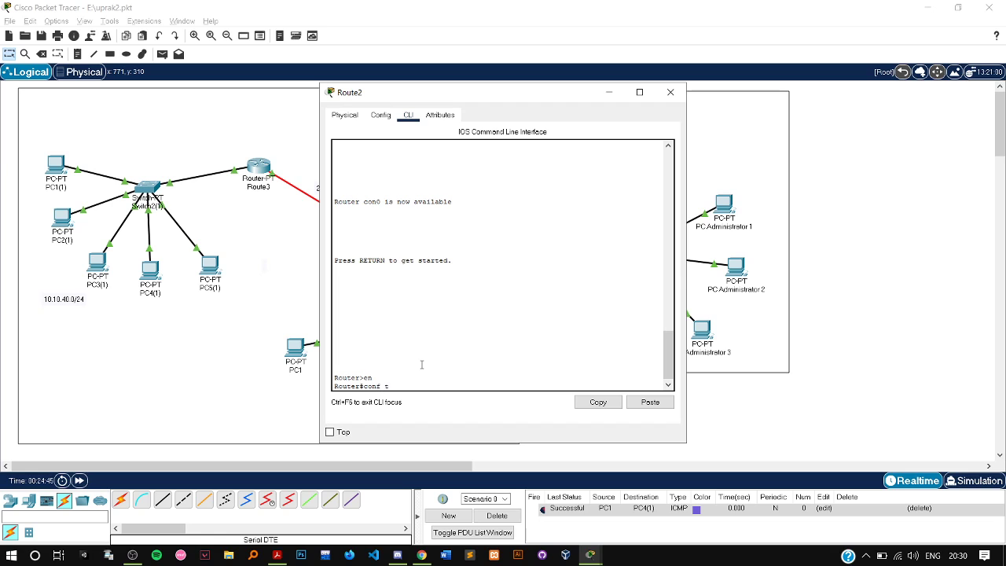
pyautogui.write(' t')
pyautogui.press('Return')
# Step: Start RIP routing on Route2 with router rip and set it to version 2
pyautogui.write('router rip')
pyautogui.press('Return')
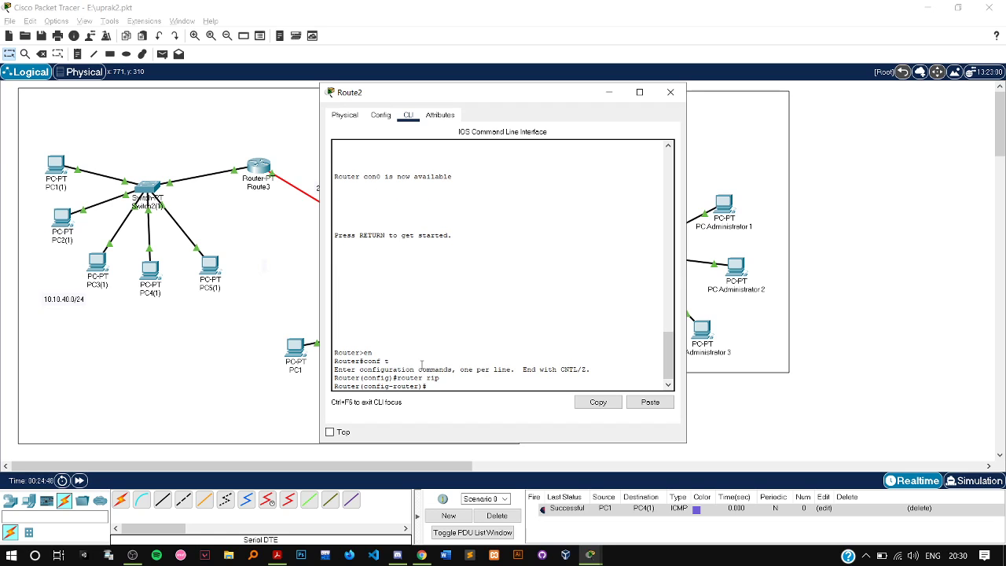
pyautogui.write('version 2')
pyautogui.press('Return')
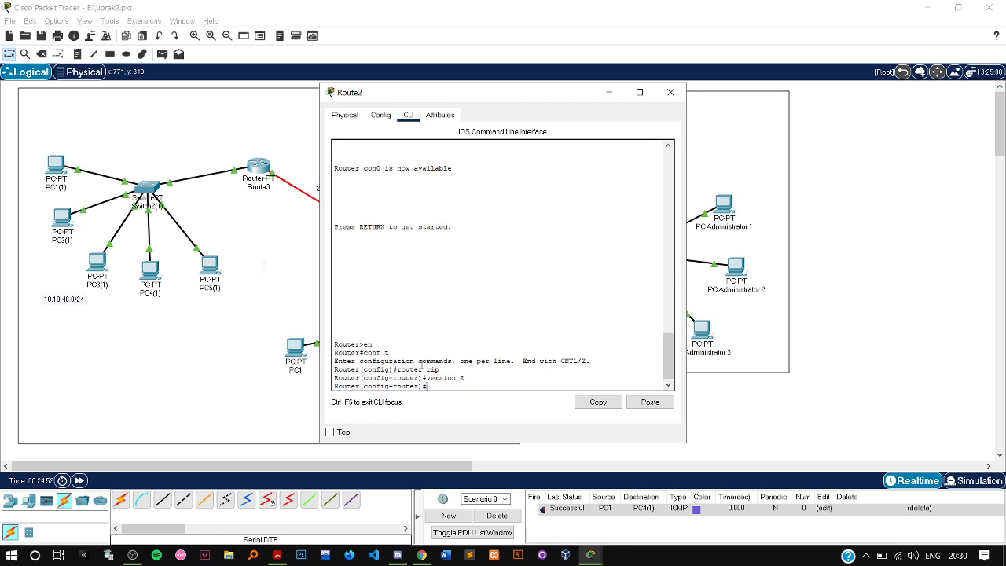
# Step: Add the networks 10.10.30.0 and 20.20.20.0 to Route2's RIP configuration
pyautogui.write('network 10')
pyautogui.write('.10.30.0')
pyautogui.press('Return')
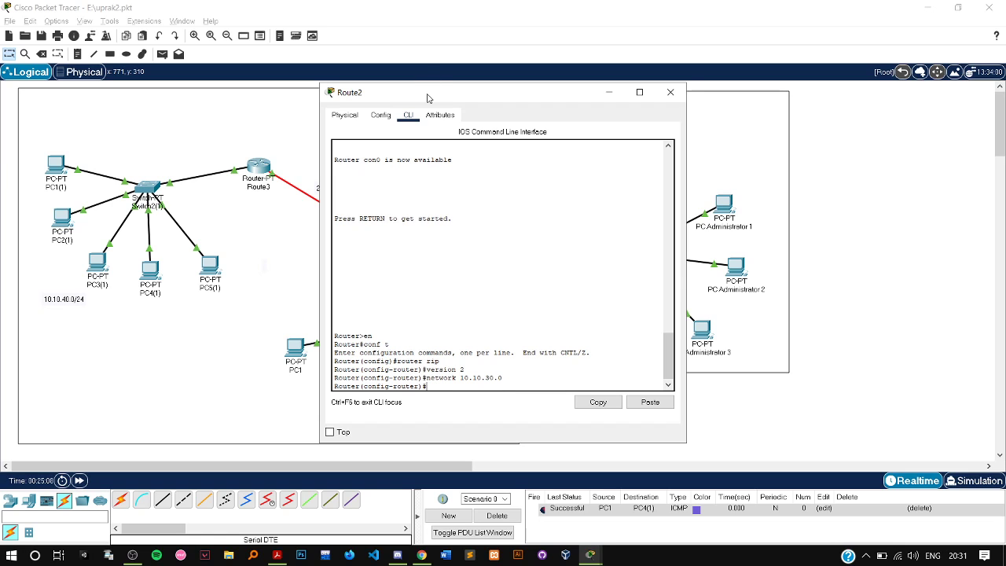
pyautogui.moveTo(429, 95); pyautogui.dragTo(621, 85)
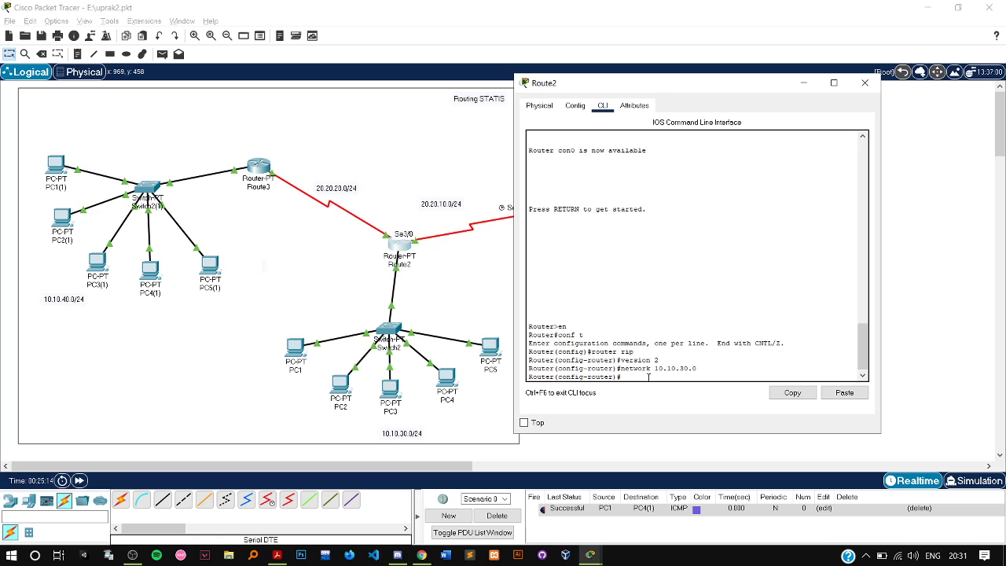
pyautogui.write('net')
pyautogui.press('Up')
pyautogui.press('BackSpace')
pyautogui.press('BackSpace')
pyautogui.press('BackSpace')
pyautogui.press('BackSpace')
pyautogui.press('BackSpace')
pyautogui.press('BackSpace')
pyautogui.press('BackSpace')
pyautogui.write('20.20.20.0')
pyautogui.press('Return')
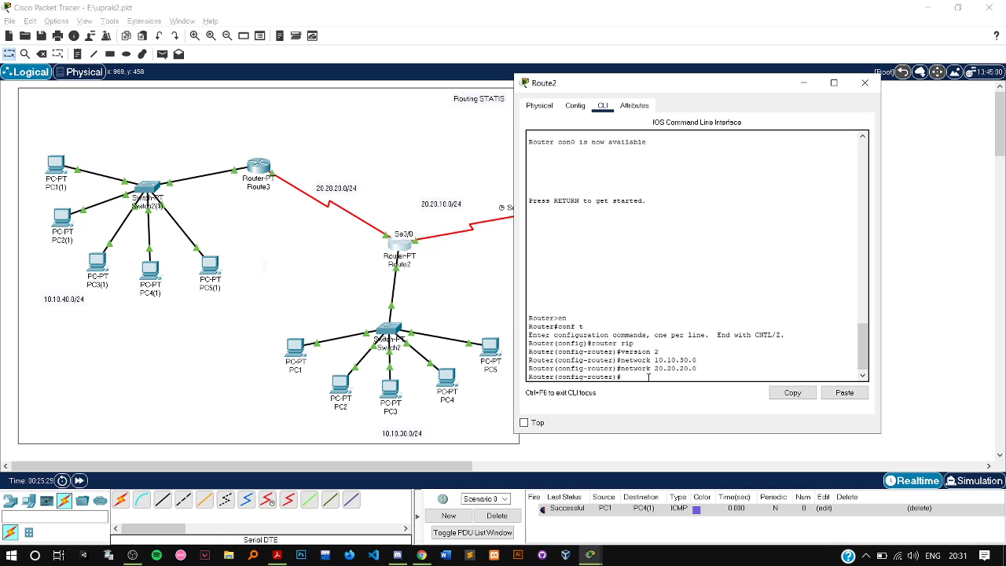
pyautogui.click(865, 82)
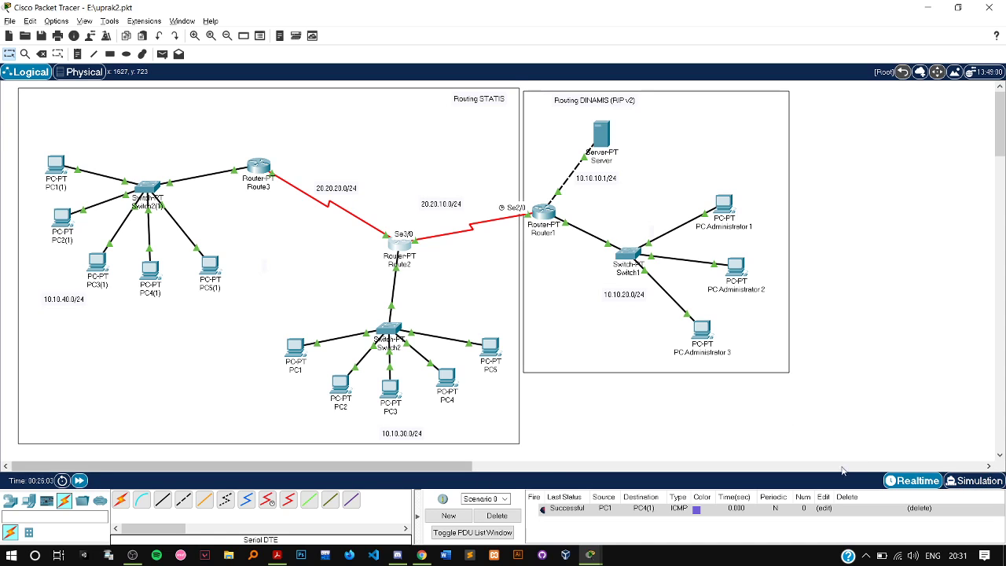
# Step: Send a simple PDU from PC Administrator 3 to PC5 in Simulation mode and step through its path
pyautogui.hotkey('shift', 's')
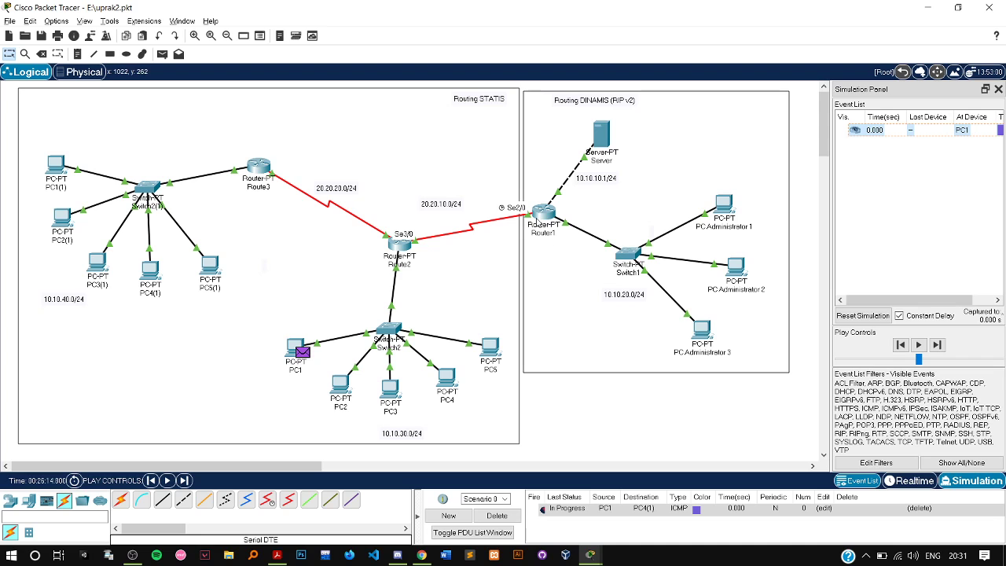
pyautogui.click(166, 481)
pyautogui.press('p')
pyautogui.click(702, 332)
pyautogui.click(490, 350)
pyautogui.click(184, 480)
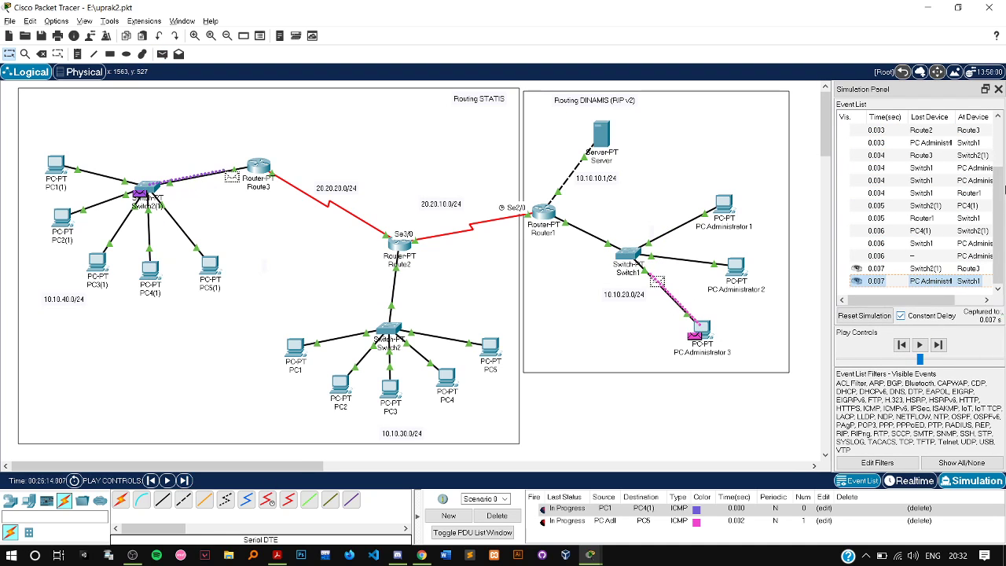
pyautogui.click(999, 89)
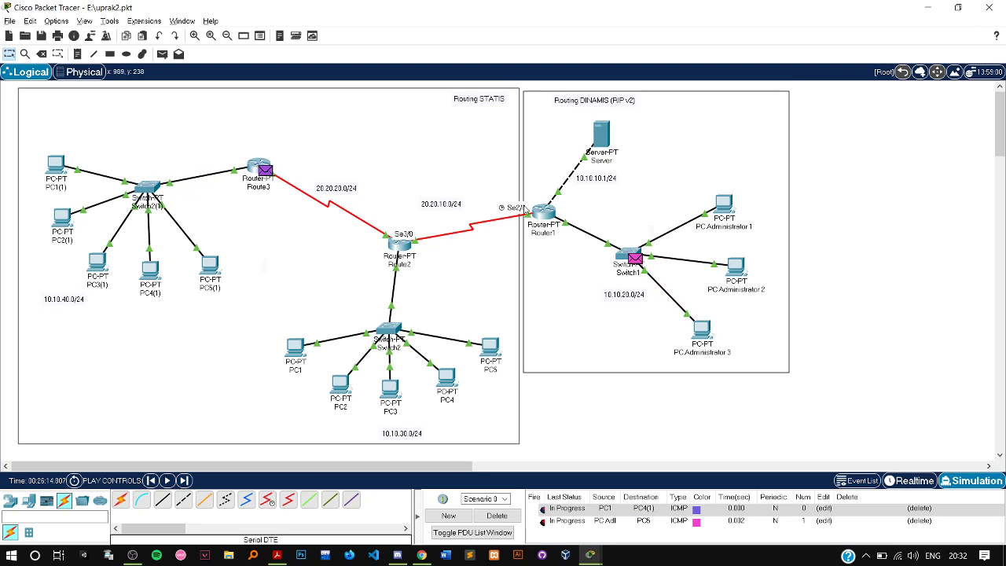
# Step: Re-enter RIP configuration on Router1 with router rip and version 2
pyautogui.click(545, 212)
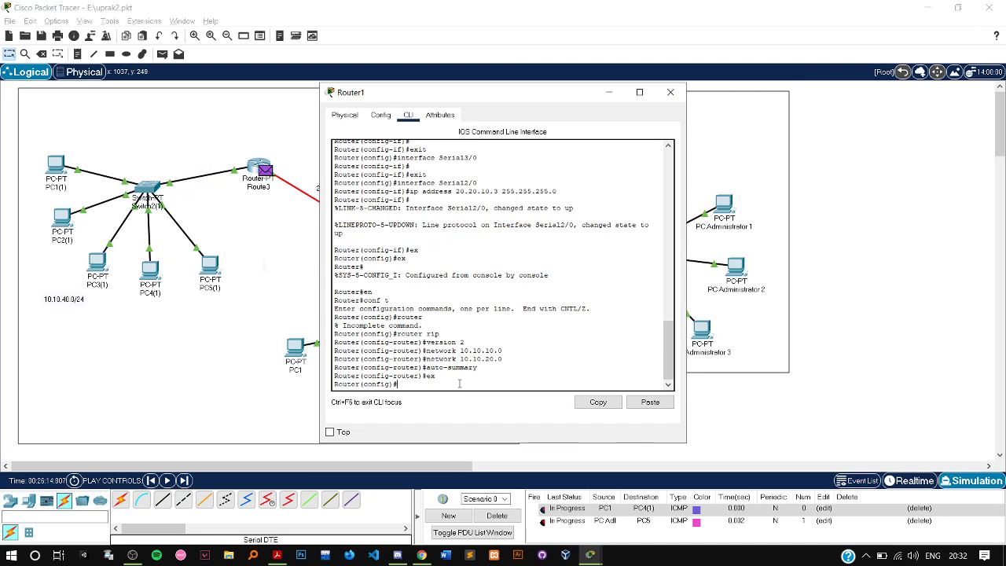
pyautogui.write('router rip')
pyautogui.press('Return')
pyautogui.write('version 2')
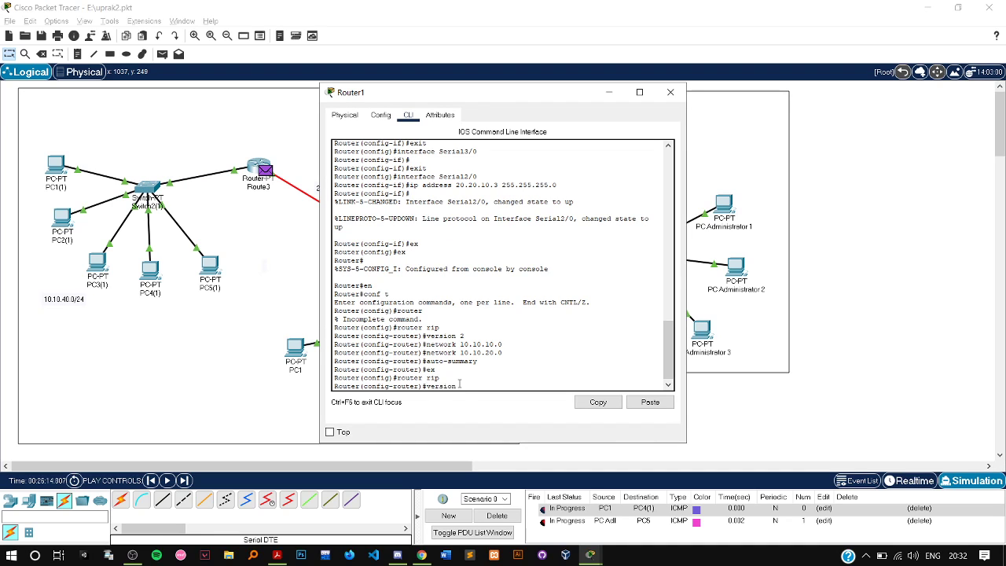
pyautogui.press('Return')
# Step: Add the network 20.20.10.0 to Router1's RIP configuration and exit router configuration mode
pyautogui.write('network')
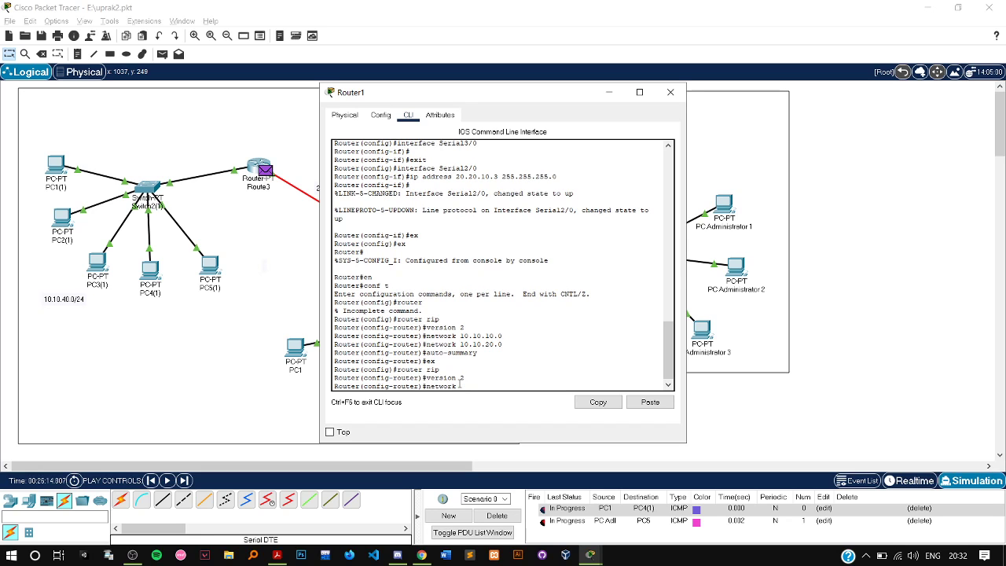
pyautogui.write(' 20.20.')
pyautogui.press('BackSpace')
pyautogui.write('10')
pyautogui.press('Return')
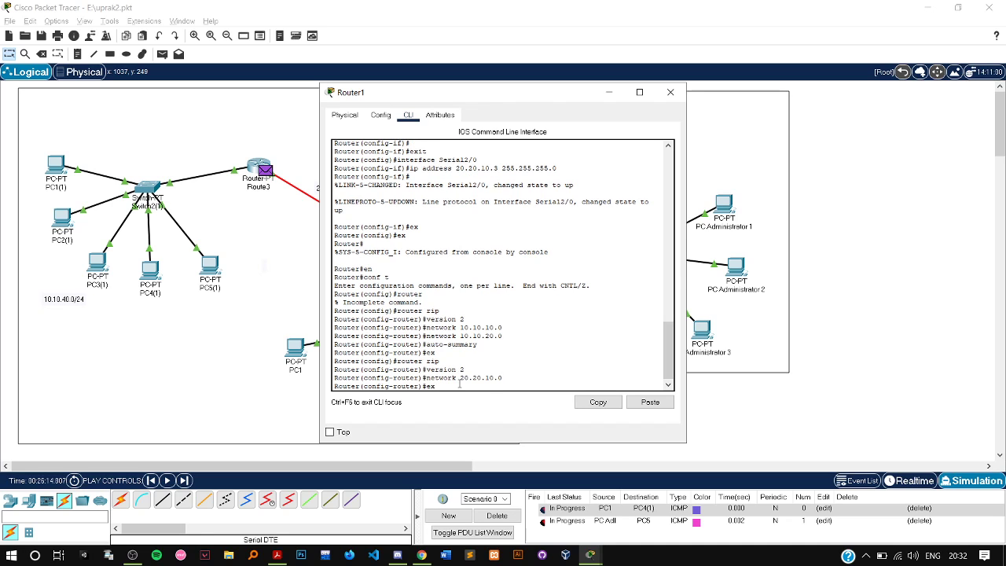
pyautogui.press('Return')
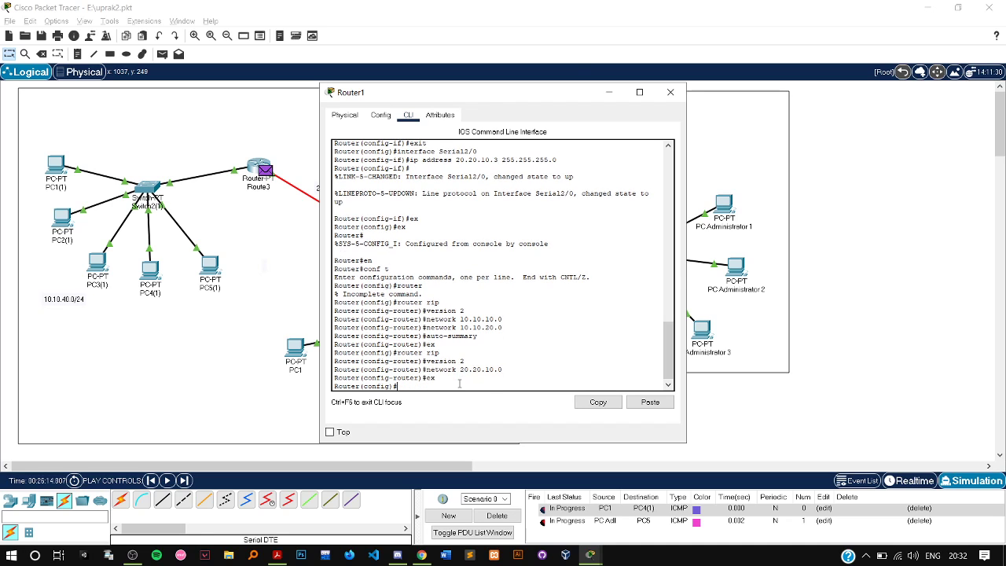
pyautogui.click(669, 92)
# Step: Add the network 20.20.10.0 to Route2's RIP configuration and exit router configuration mode
pyautogui.click(403, 237)
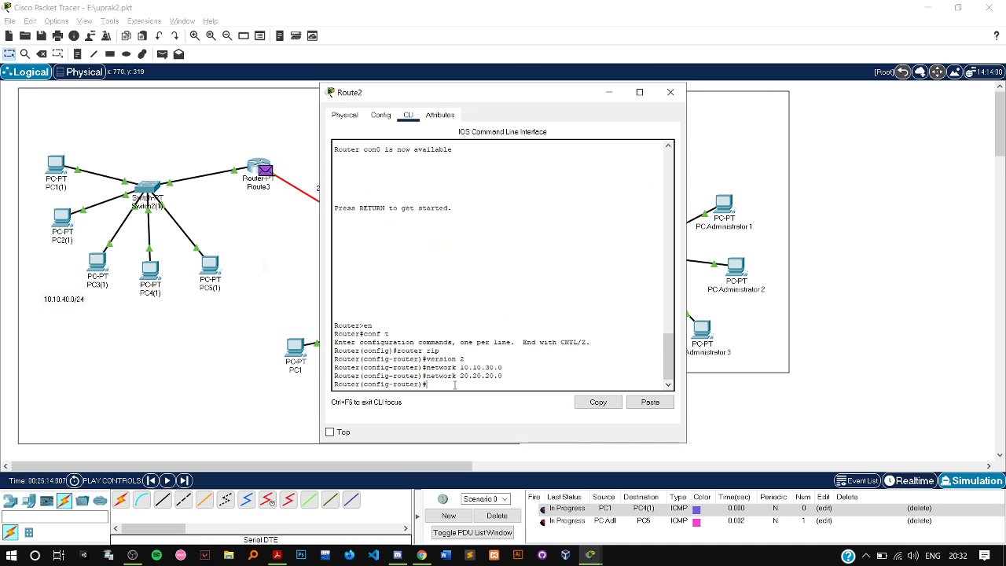
pyautogui.write('network 20.20.20.0')
pyautogui.press('BackSpace')
pyautogui.press('BackSpace')
pyautogui.press('BackSpace')
pyautogui.press('BackSpace')
pyautogui.write('10.0')
pyautogui.press('Return')
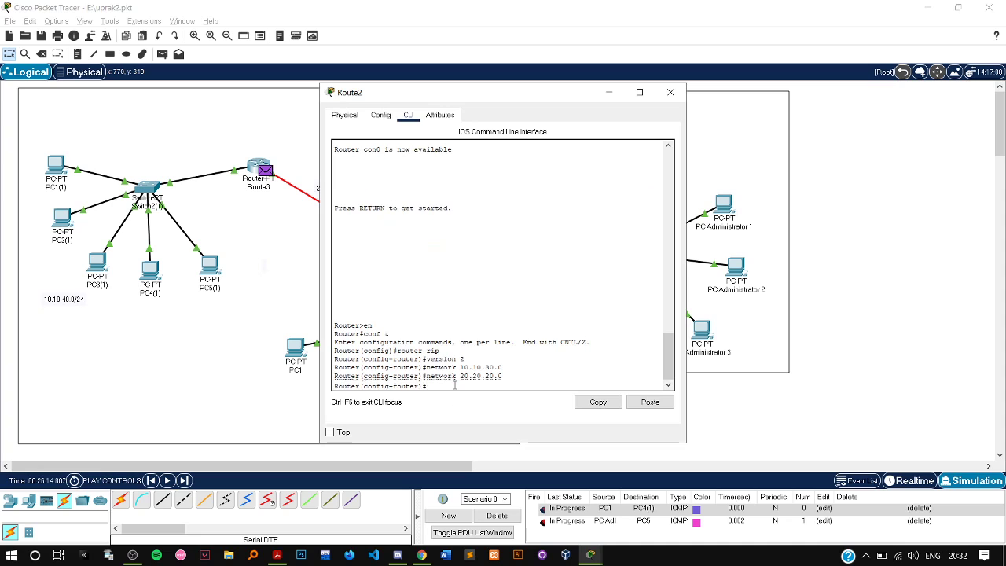
pyautogui.write('er(config-router)#e')
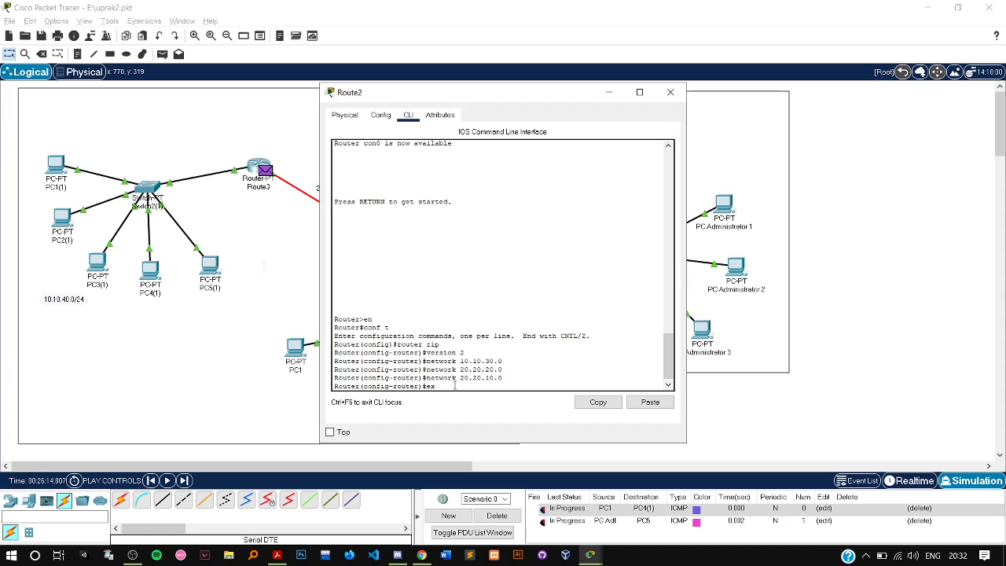
pyautogui.write('x')
pyautogui.press('Return')
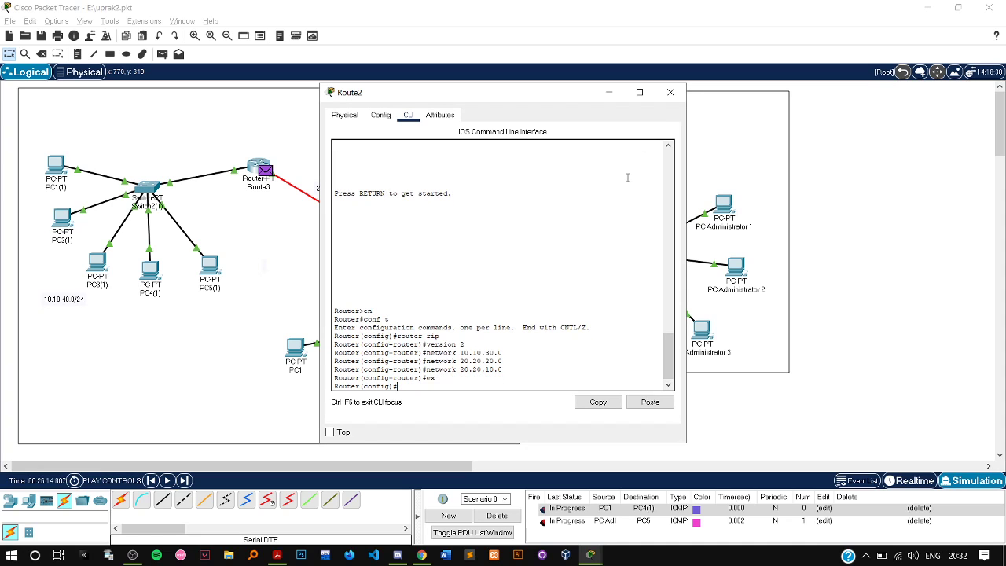
pyautogui.click(671, 92)
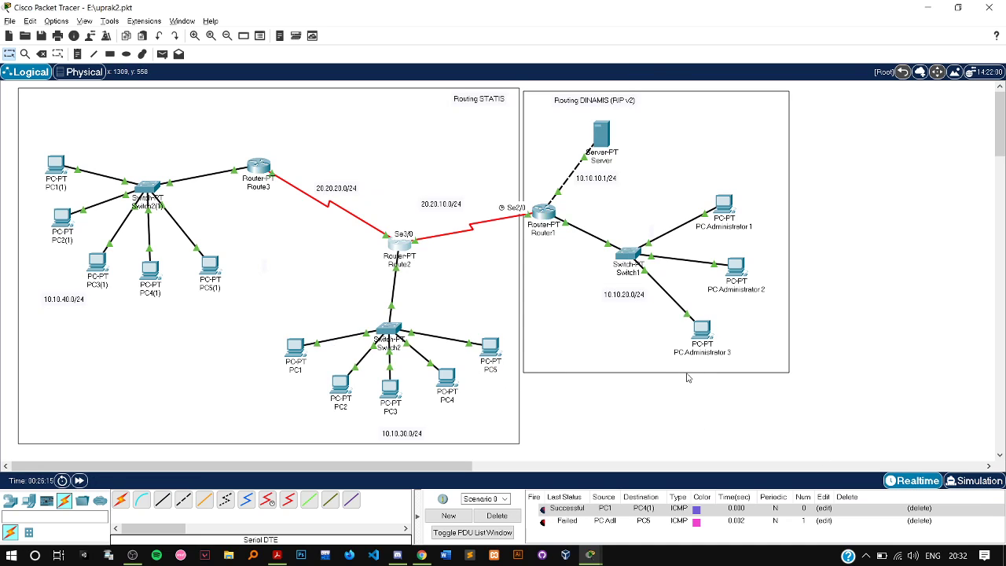
# Step: Clear the scenario's test packets and send a simple PDU from PC Administrator 3 to PC5 twice
pyautogui.click(497, 516)
pyautogui.press('p')
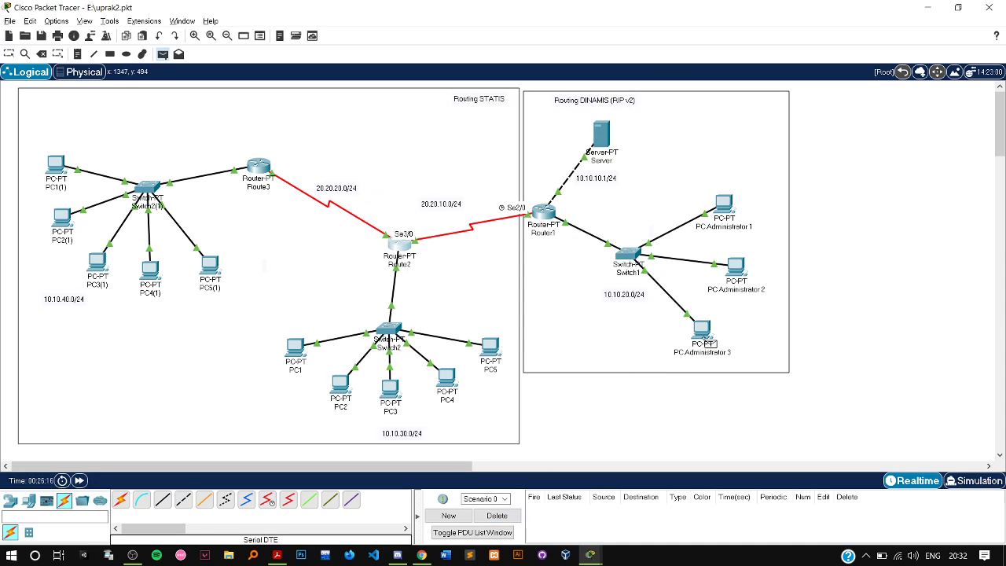
pyautogui.click(703, 331)
pyautogui.click(496, 349)
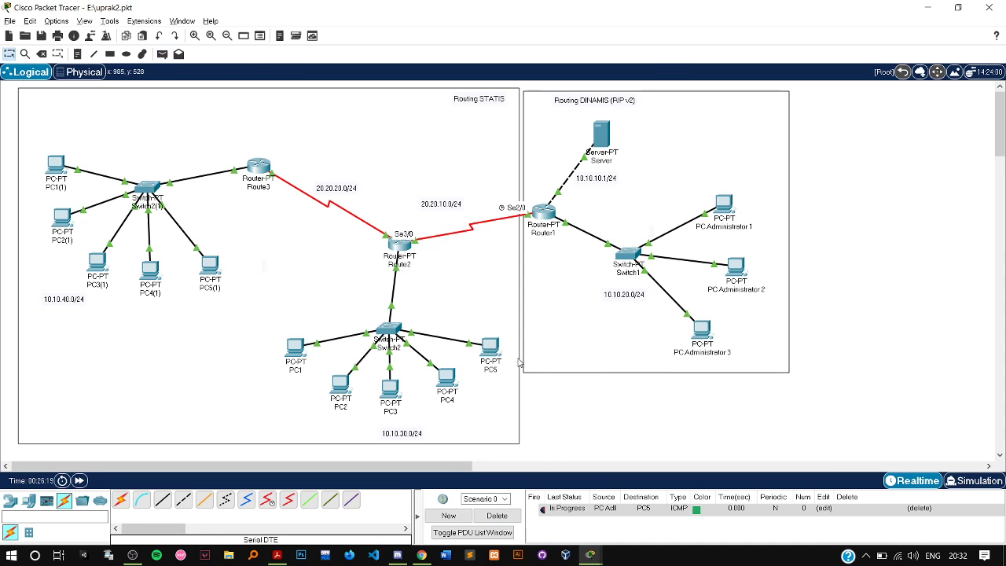
pyautogui.click(702, 338)
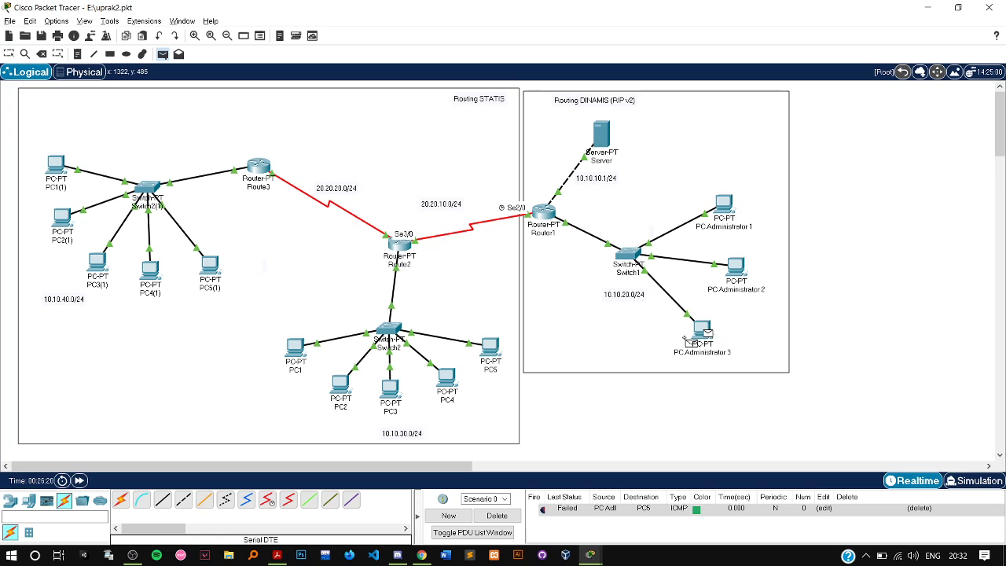
pyautogui.click(491, 347)
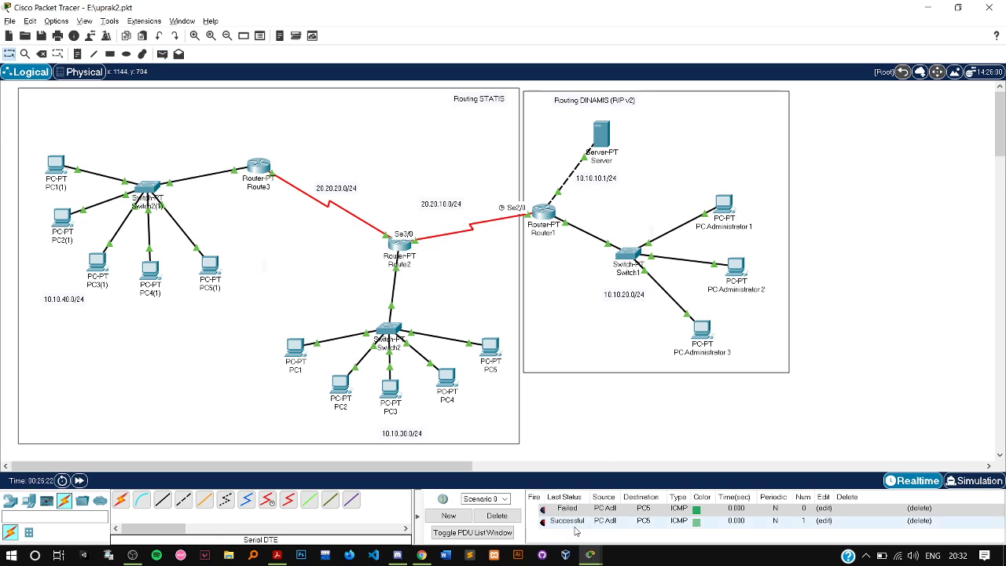
# Step: Clear the test packets, send a simple PDU from PC Administrator 3 to PC5(1), and check the Route3–Route2 link's ports
pyautogui.click(497, 516)
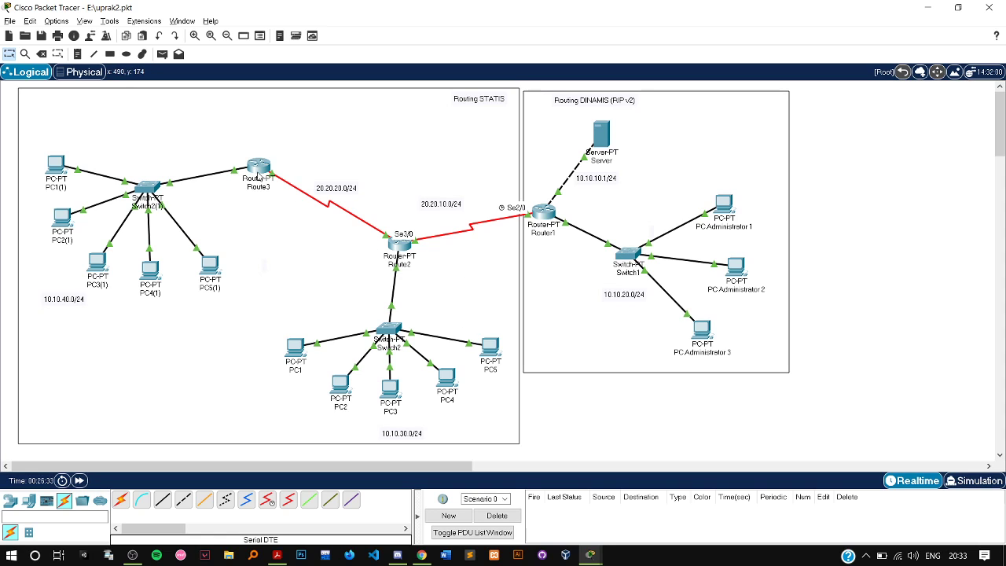
pyautogui.click(700, 330)
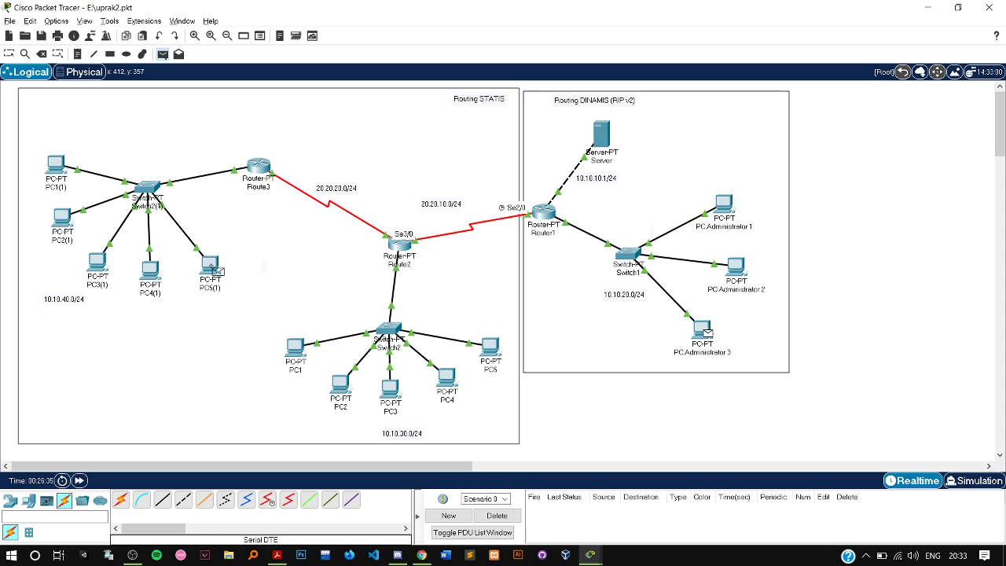
pyautogui.click(210, 265)
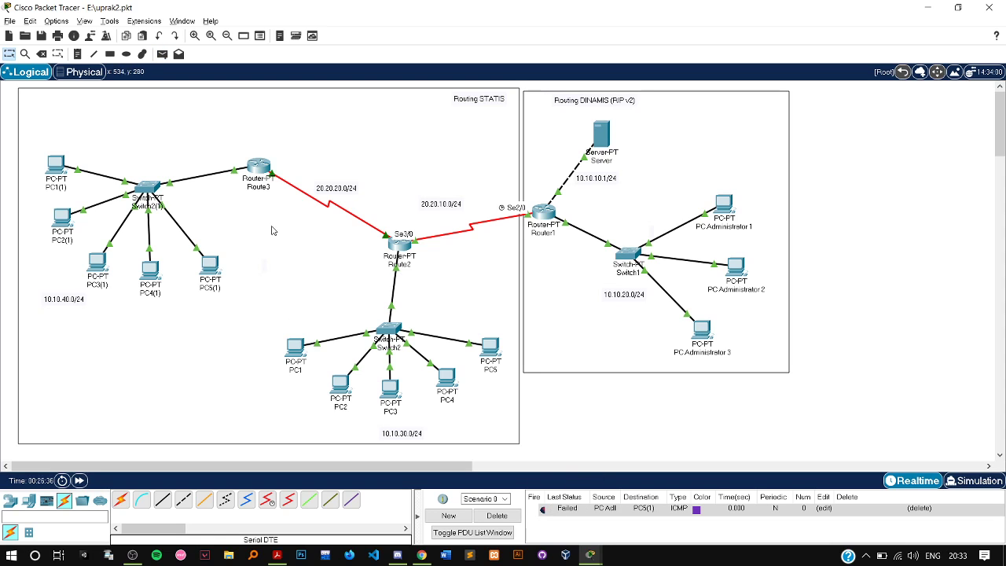
pyautogui.moveTo(292, 188)
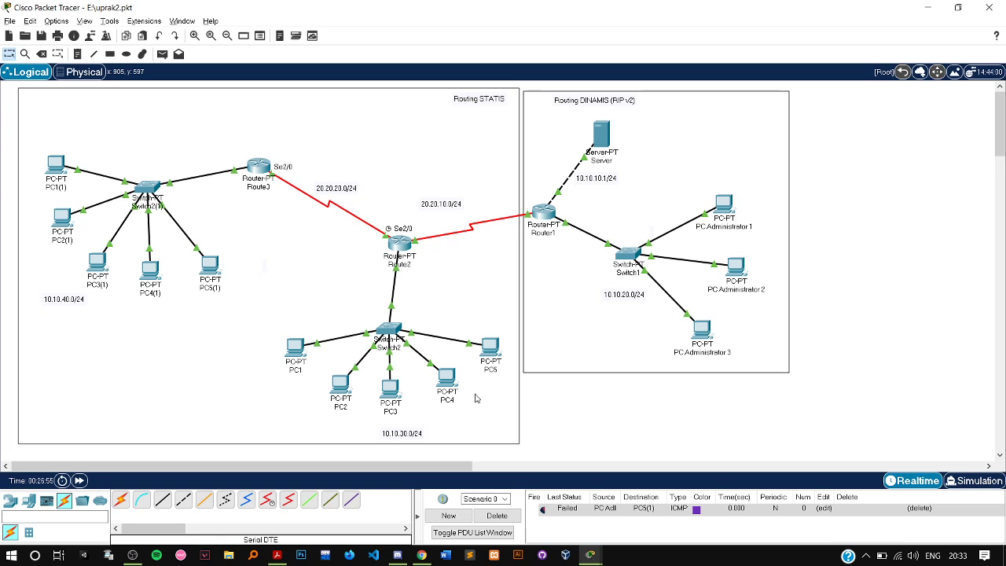
# Step: Ping 10.10.30.6 from the command prompt of PC Administrator 3 and close the PC's window
pyautogui.click(712, 335)
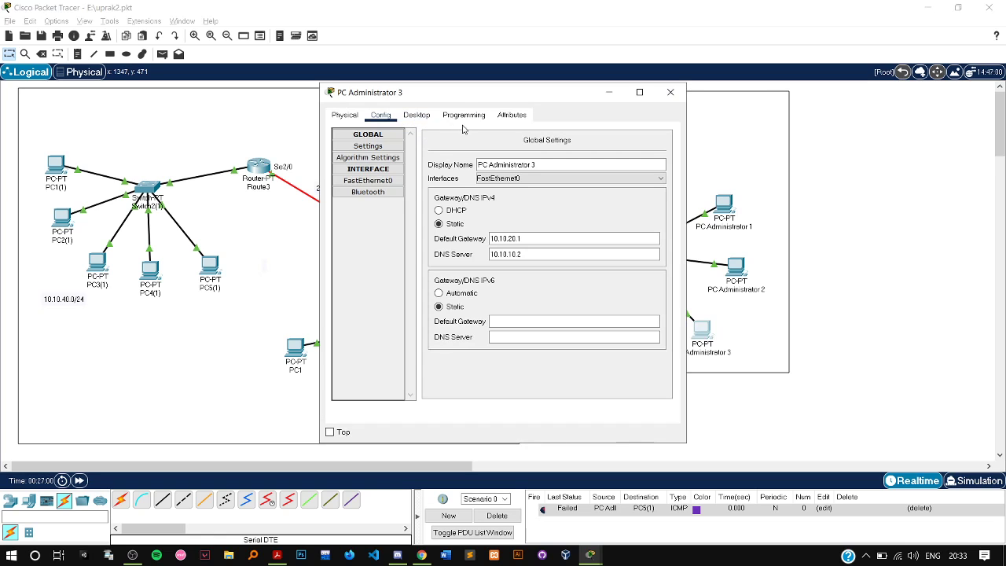
pyautogui.click(415, 116)
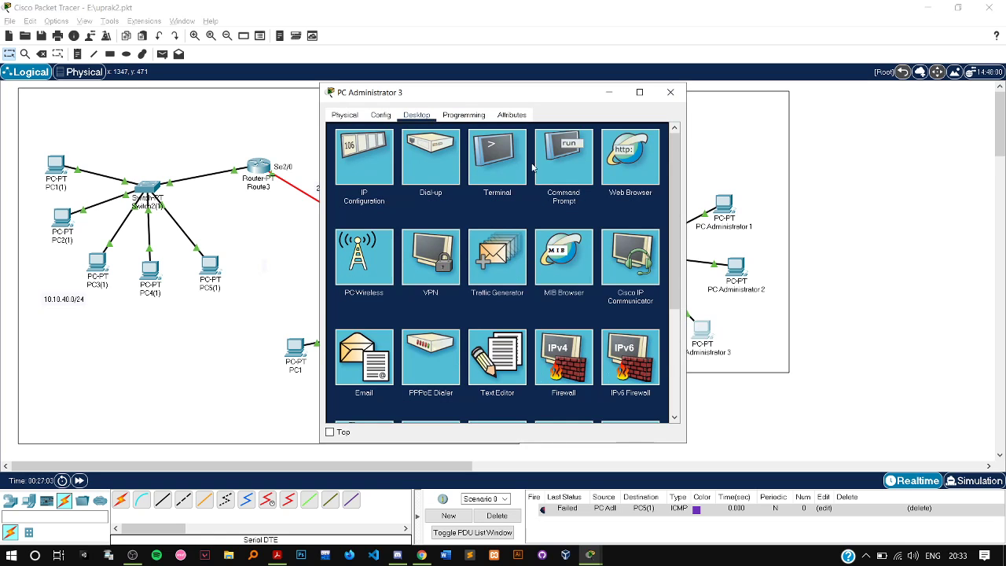
pyautogui.click(533, 167)
pyautogui.write('ping 10.10.30.6')
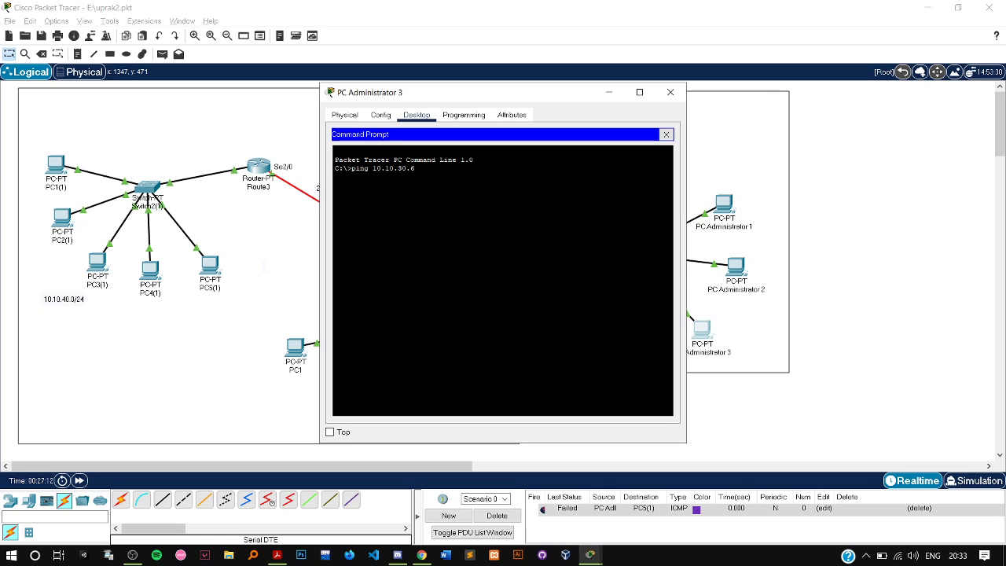
pyautogui.press('Return')
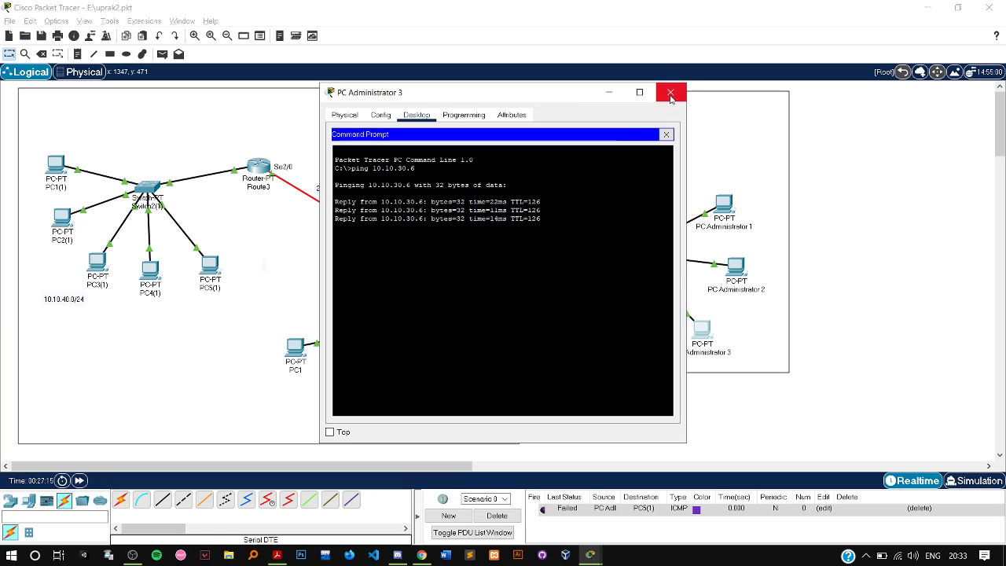
pyautogui.click(671, 96)
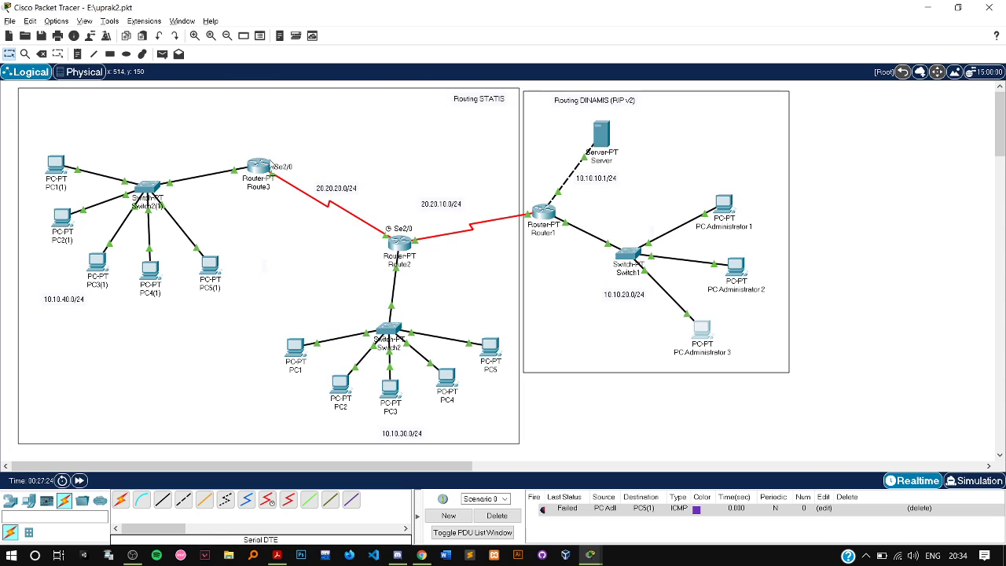
# Step: Bring up Route3's static routing settings and move its window clear of the dynamic routing area
pyautogui.moveTo(264, 165)
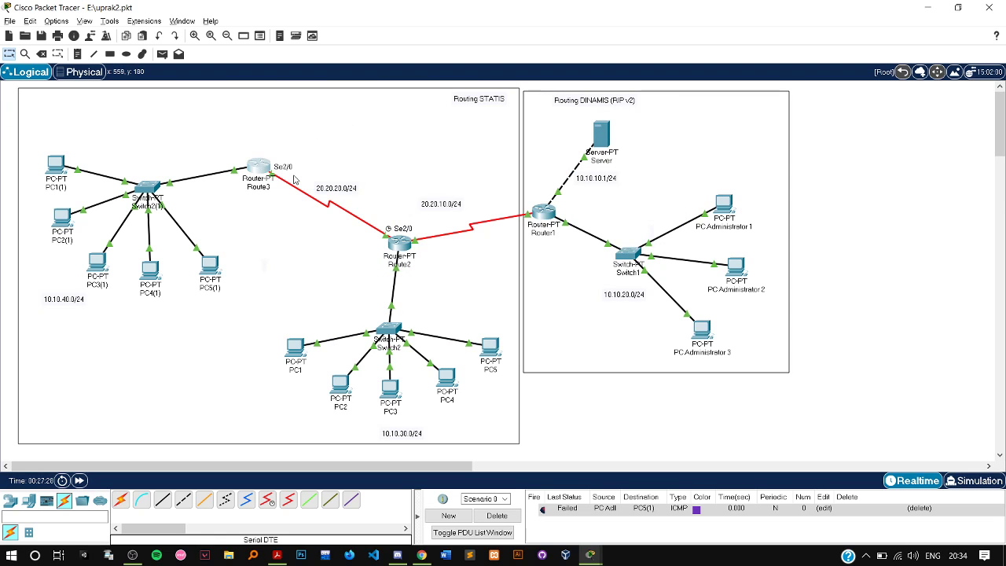
pyautogui.moveTo(591, 555)
pyautogui.click(661, 500)
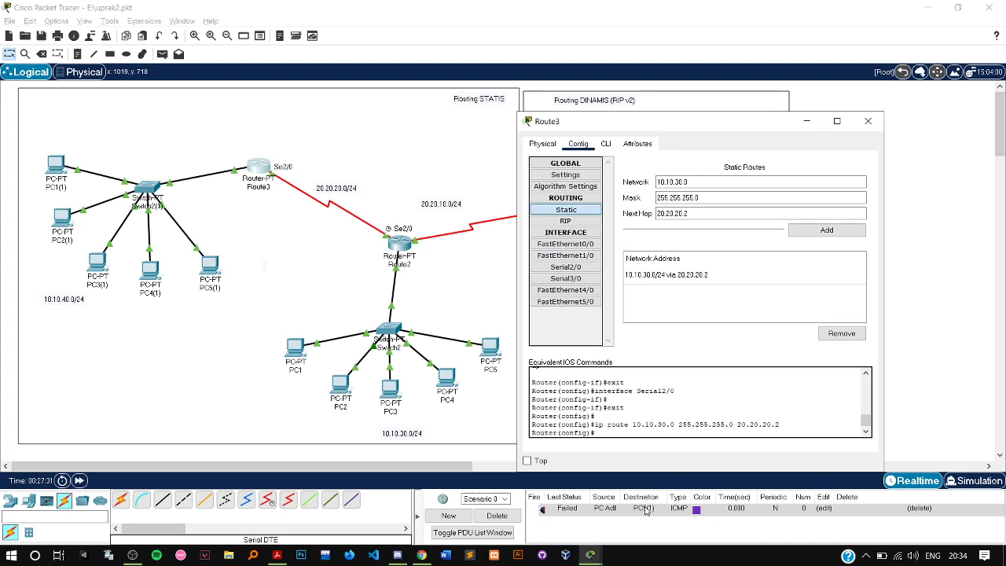
pyautogui.click(578, 212)
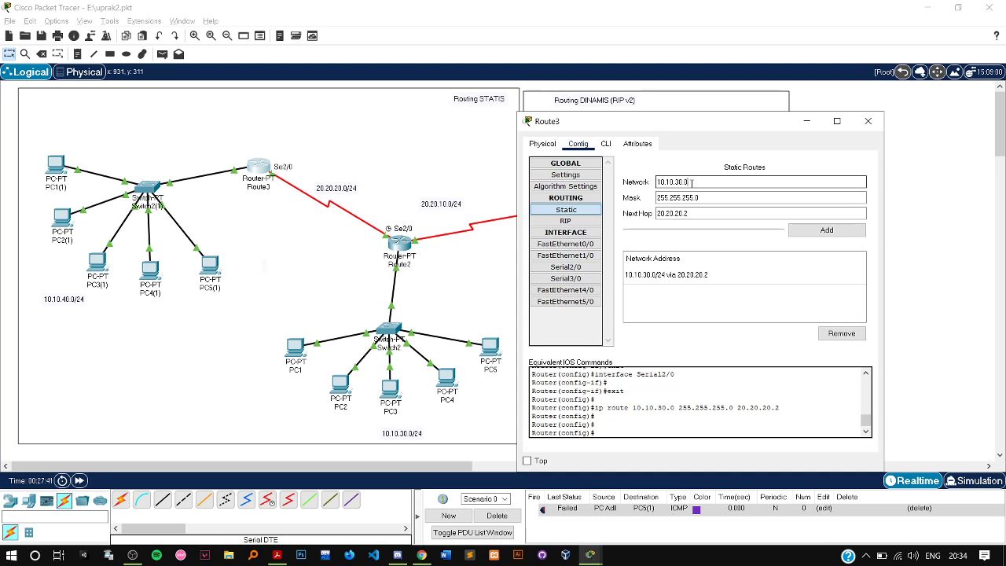
pyautogui.moveTo(709, 126); pyautogui.dragTo(331, 123)
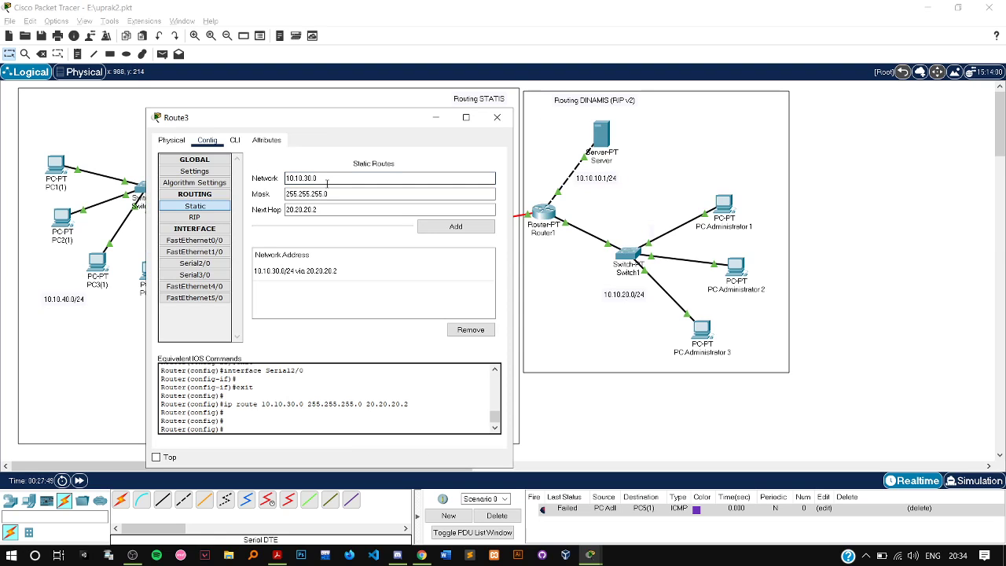
# Step: Correct the network label beside the Server link to 10.10.10.0/24
pyautogui.click(602, 178)
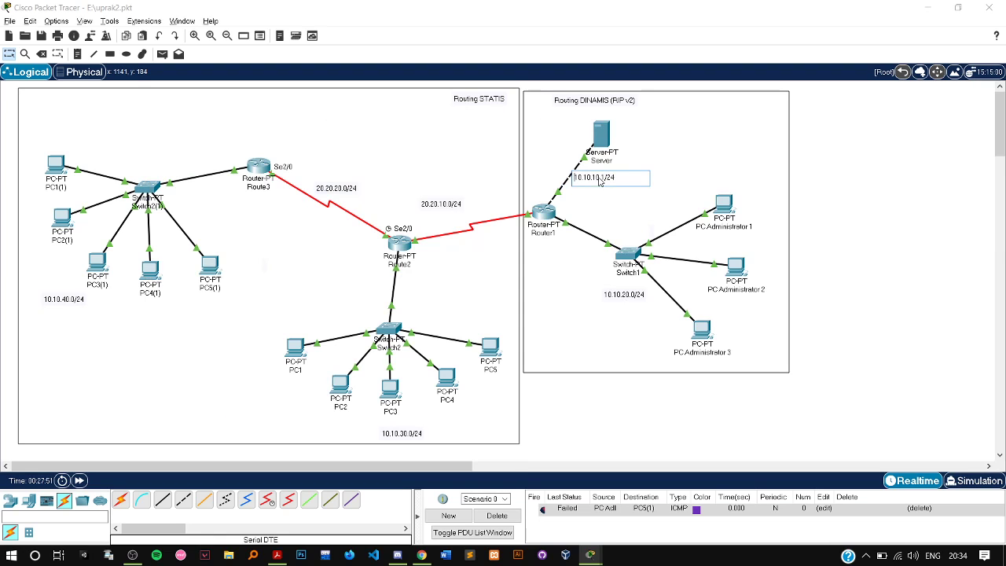
pyautogui.press('BackSpace')
pyautogui.write('0')
pyautogui.press('Return')
pyautogui.press('BackSpace')
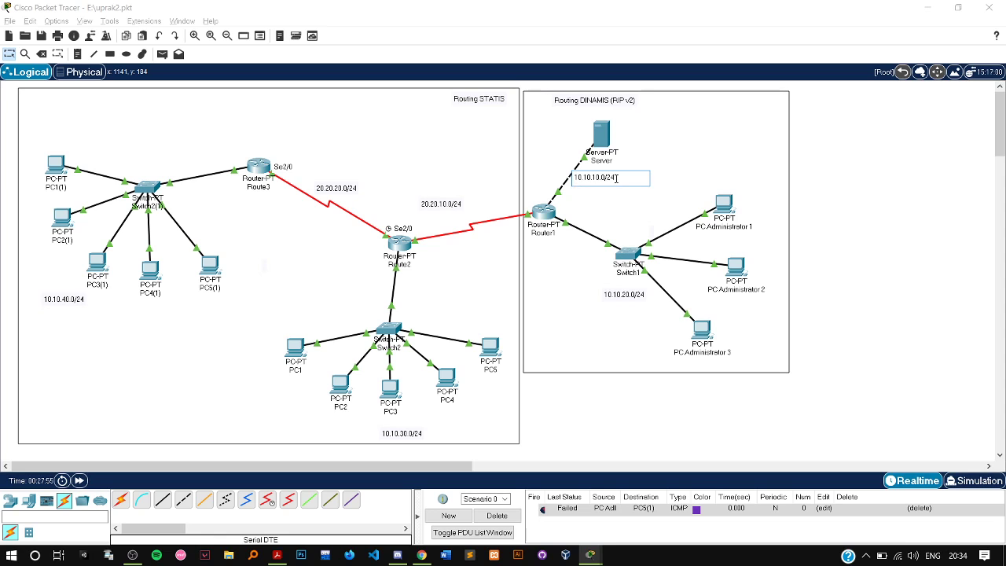
pyautogui.click(679, 150)
# Step: Add a static route on Route3 to network 10.10.10.0, mask 255.255.255.0, with next hop 20.20.20.2
pyautogui.moveTo(590, 555)
pyautogui.click(659, 507)
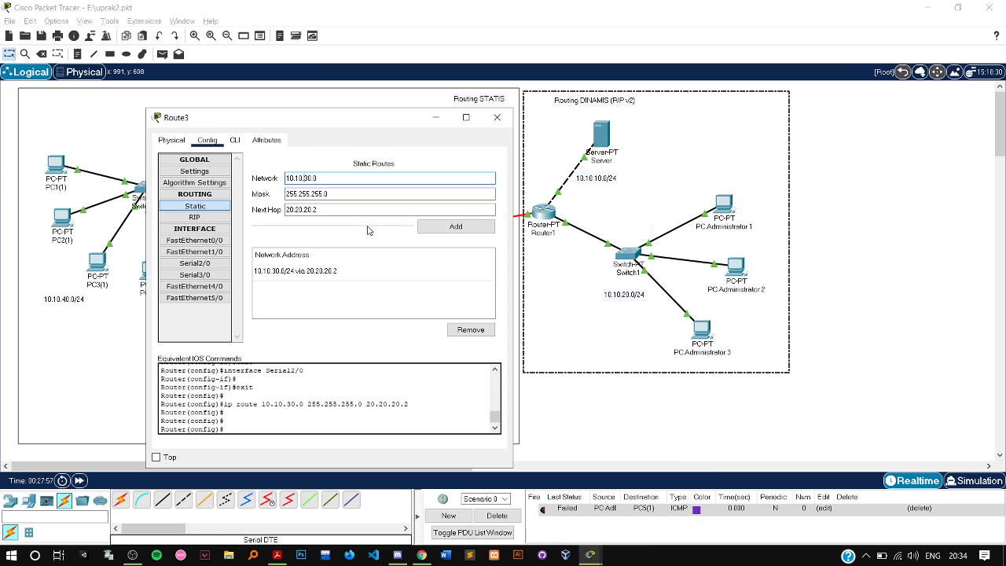
pyautogui.click(305, 178)
pyautogui.write('1')
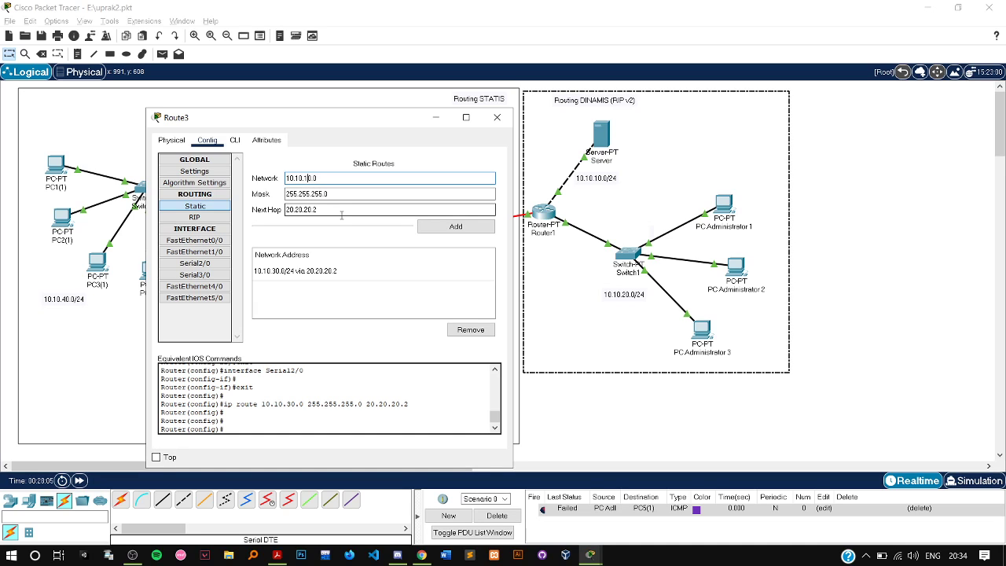
pyautogui.click(427, 230)
# Step: Add a static route on Route3 to network 10.10.20.0 via next hop 20.20.20.2 and close its window
pyautogui.click(316, 179)
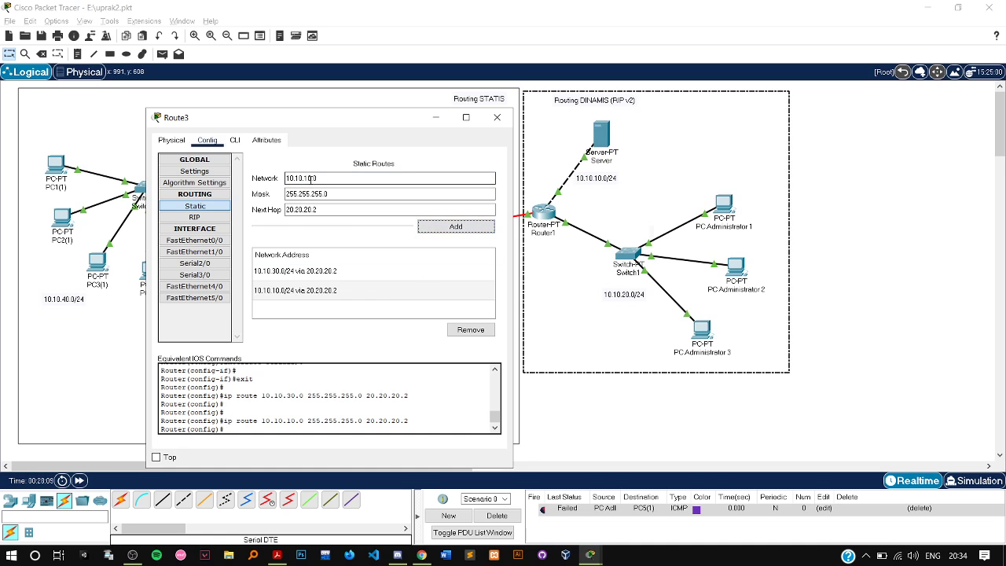
pyautogui.moveTo(308, 178); pyautogui.dragTo(303, 178)
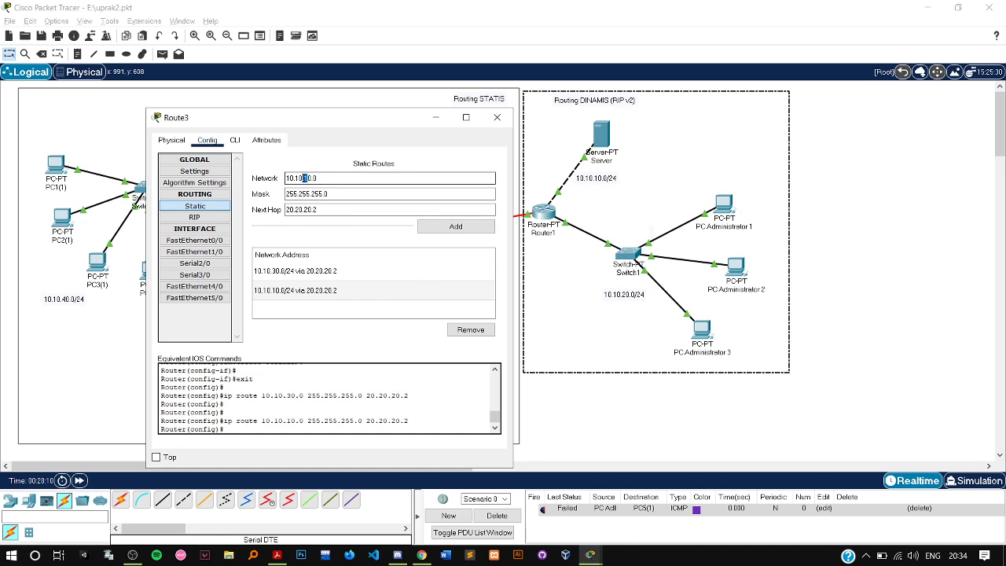
pyautogui.write('2')
pyautogui.click(437, 226)
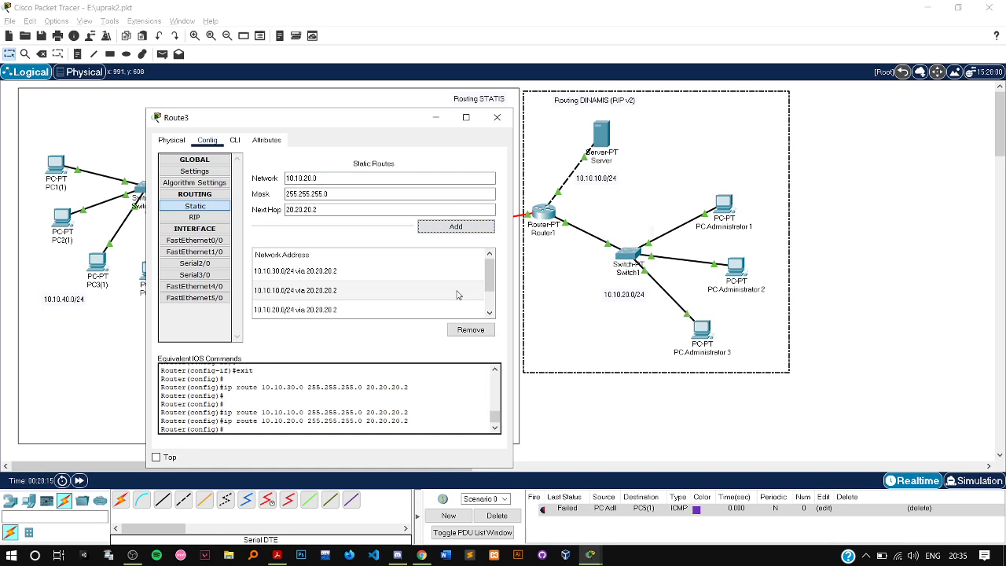
pyautogui.click(497, 117)
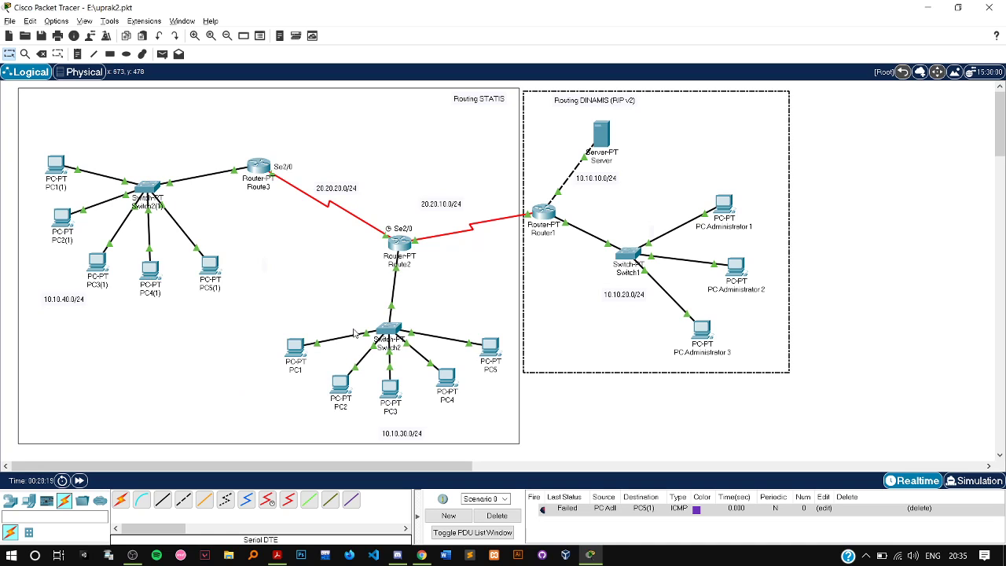
# Step: Enter RIP configuration mode on Route2 and set the version to 2
pyautogui.click(399, 246)
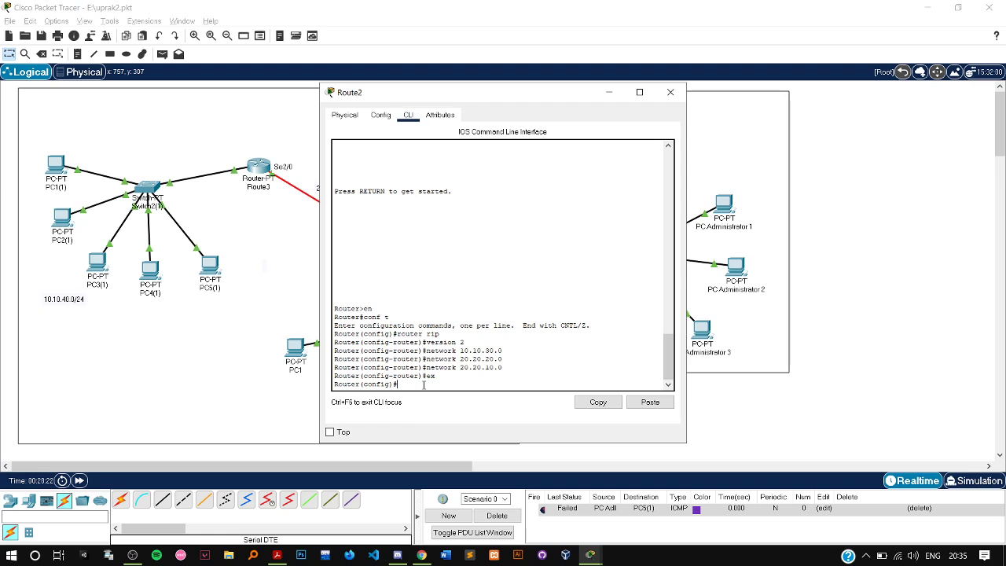
pyautogui.write('router rip')
pyautogui.press('Return')
pyautogui.write('version')
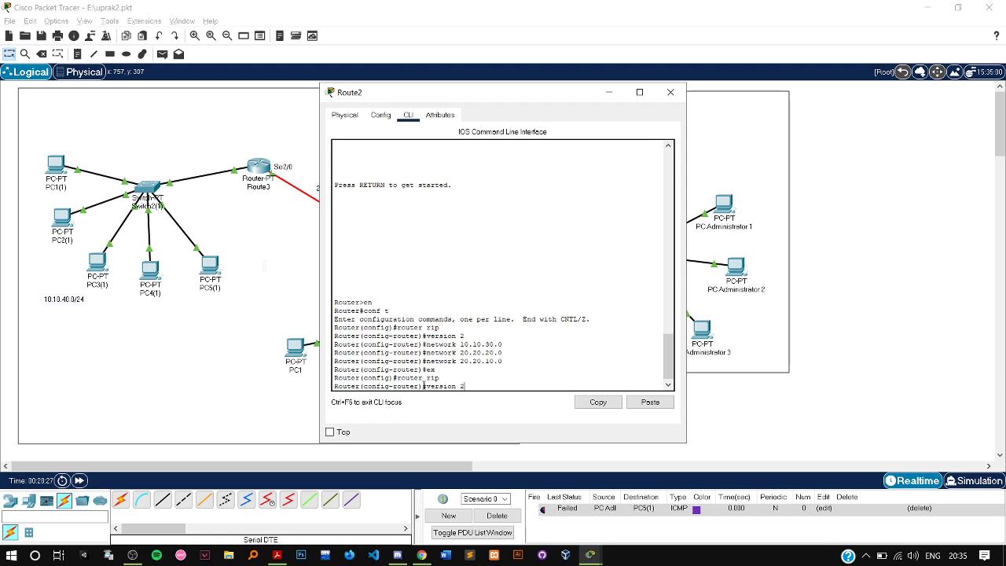
pyautogui.write(' 2')
pyautogui.press('Return')
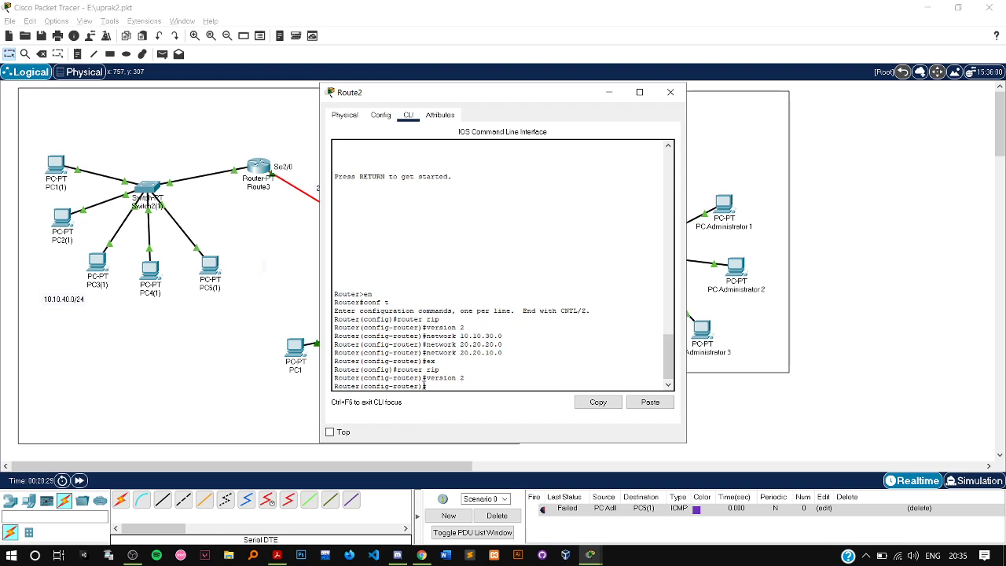
# Step: Redistribute static routes into Route2's RIP with redistribute static, exit router configuration mode and minimize its window
pyautogui.write('ne')
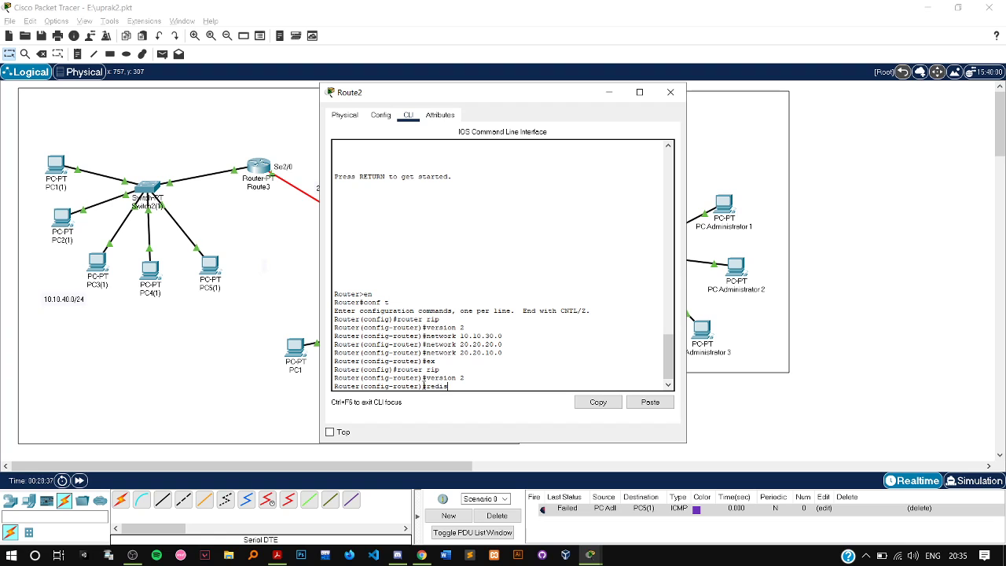
pyautogui.moveTo(440, 104); pyautogui.dragTo(532, 118)
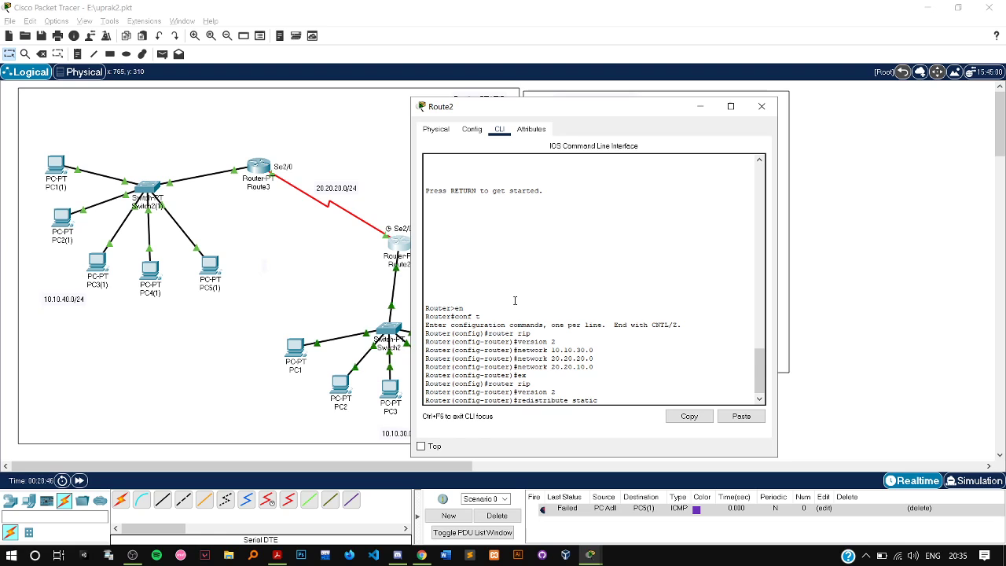
pyautogui.press('Return')
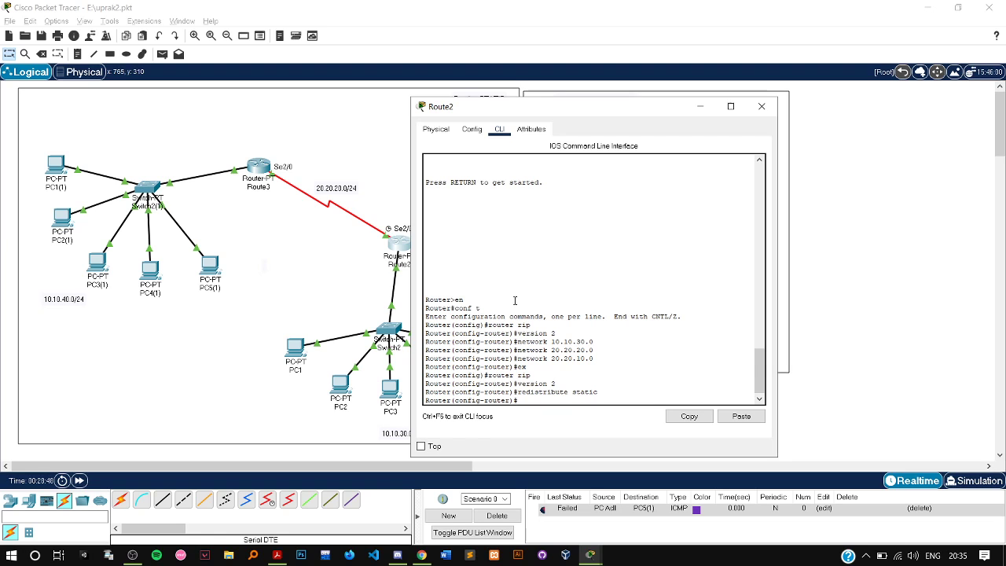
pyautogui.write('ex')
pyautogui.press('Return')
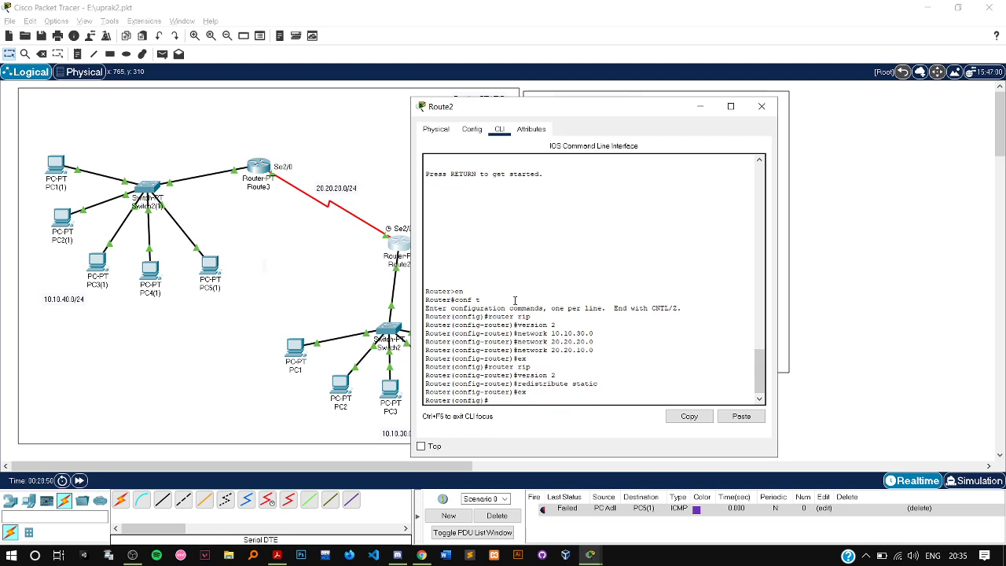
pyautogui.click(700, 106)
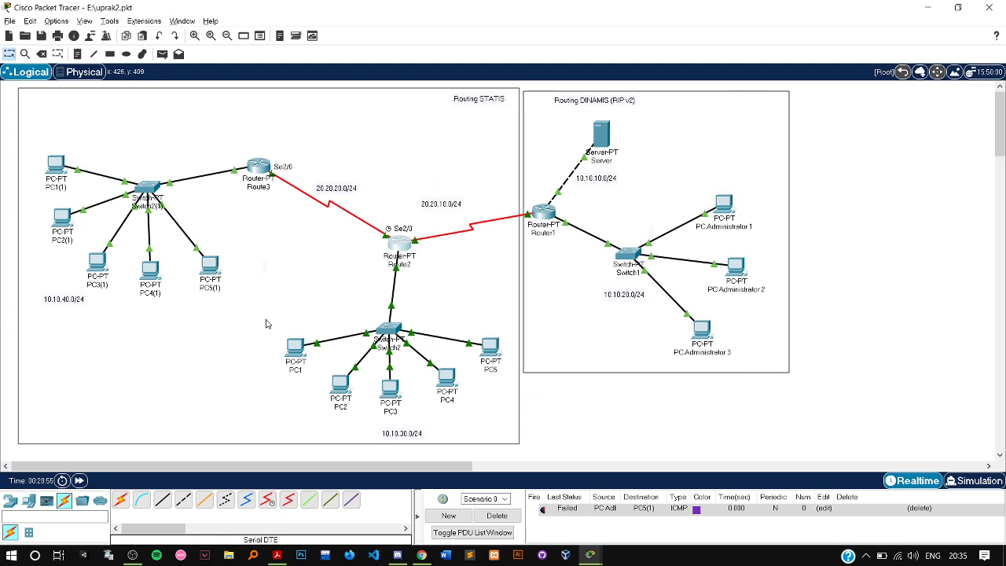
# Step: Test the inter-area route with a simple PDU from PC Administrator 3 to PC5(1)
pyautogui.press('p')
pyautogui.click(700, 331)
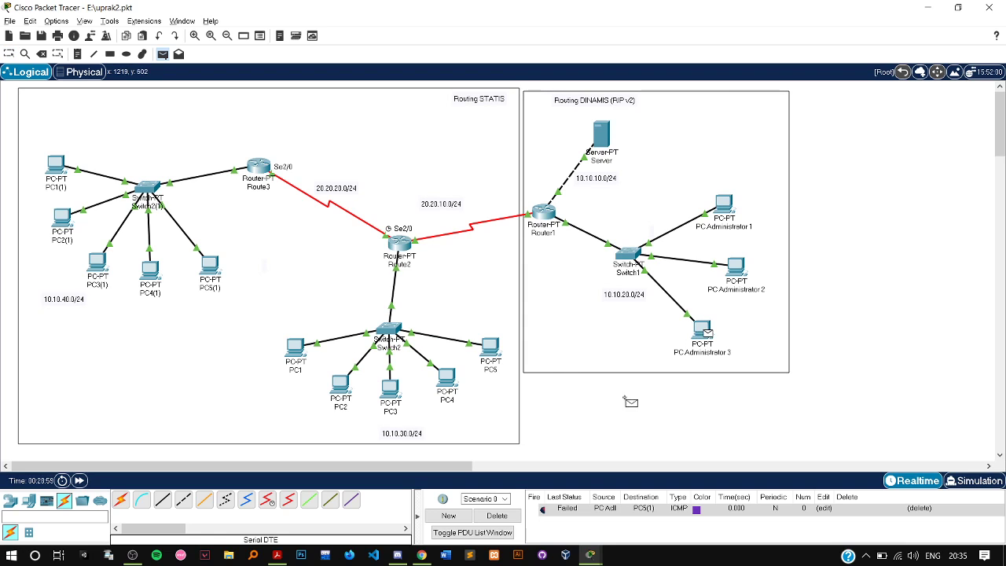
pyautogui.click(217, 268)
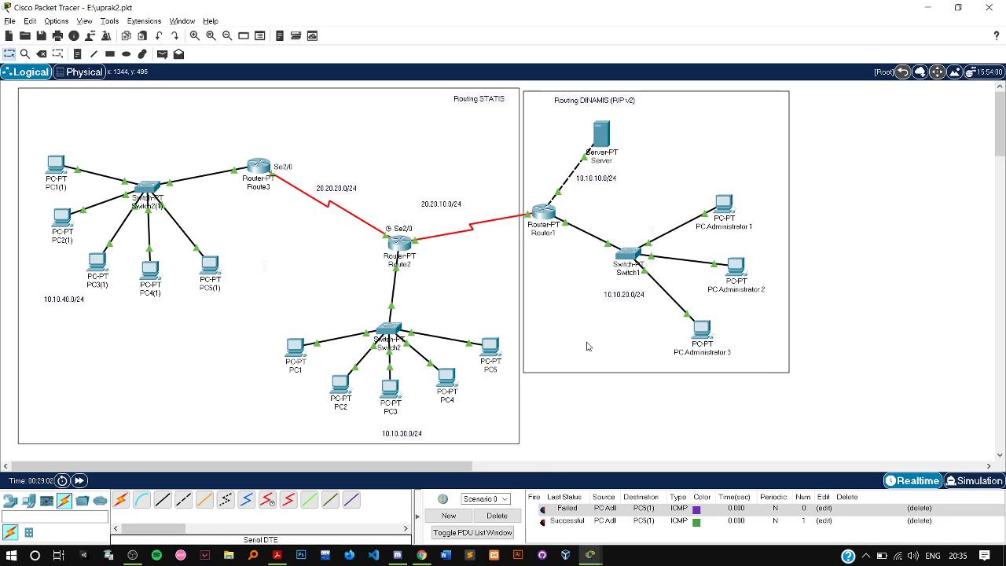
# Step: Clear the test packets and send simple PDUs from PC Administrator 3 to PC4(1) and from PC Administrator 2 to PC3(1)
pyautogui.click(497, 516)
pyautogui.click(702, 330)
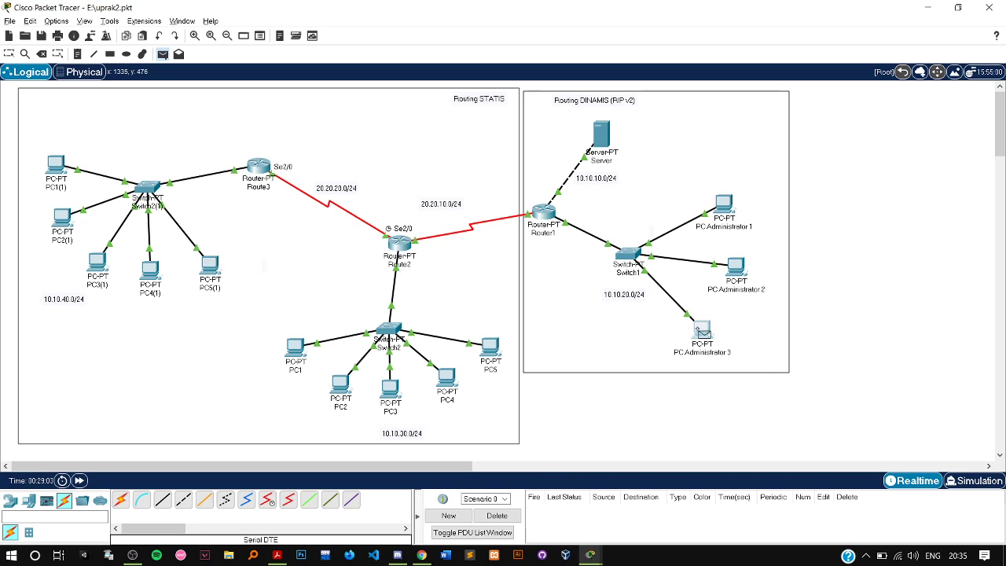
pyautogui.click(149, 271)
pyautogui.press('p')
pyautogui.click(736, 268)
pyautogui.click(105, 270)
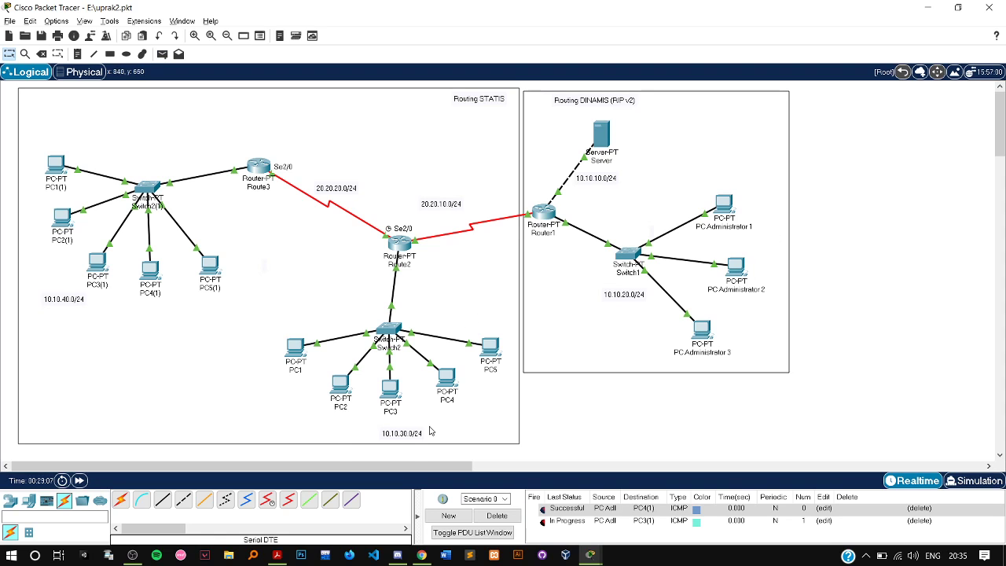
# Step: Resend a simple PDU from PC Administrator 2 to PC3(1) and clear the test packets
pyautogui.press('p')
pyautogui.click(736, 267)
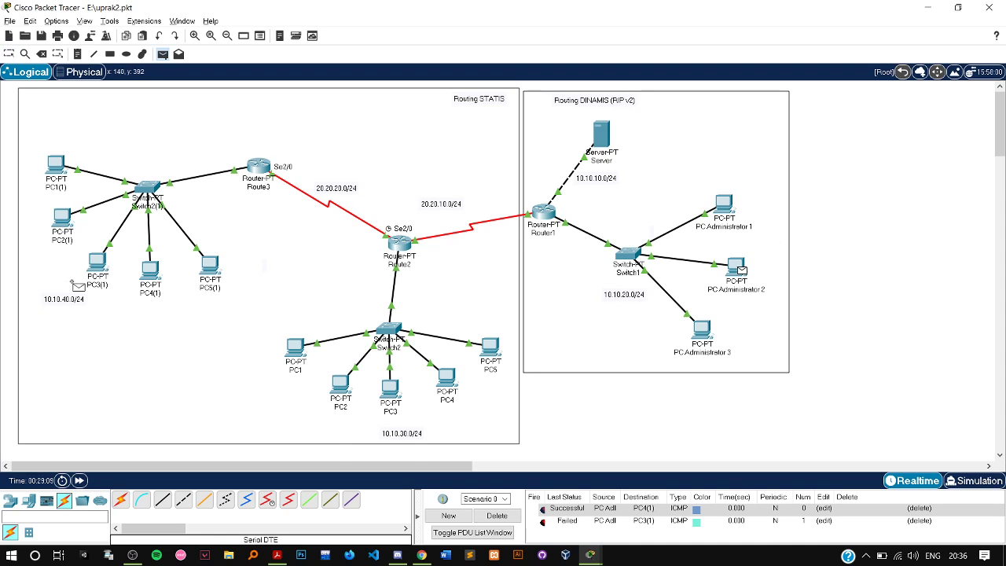
pyautogui.click(101, 272)
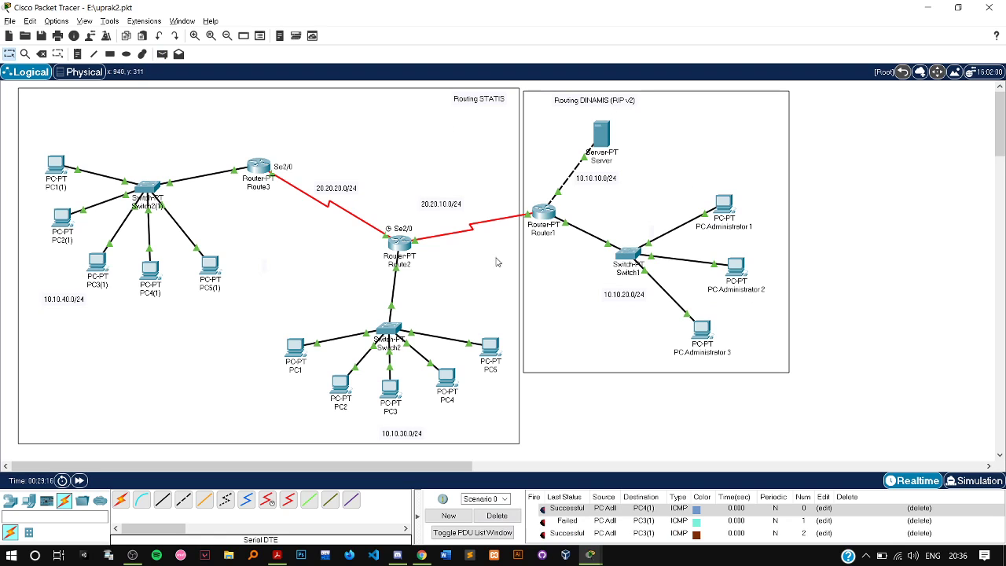
pyautogui.click(496, 515)
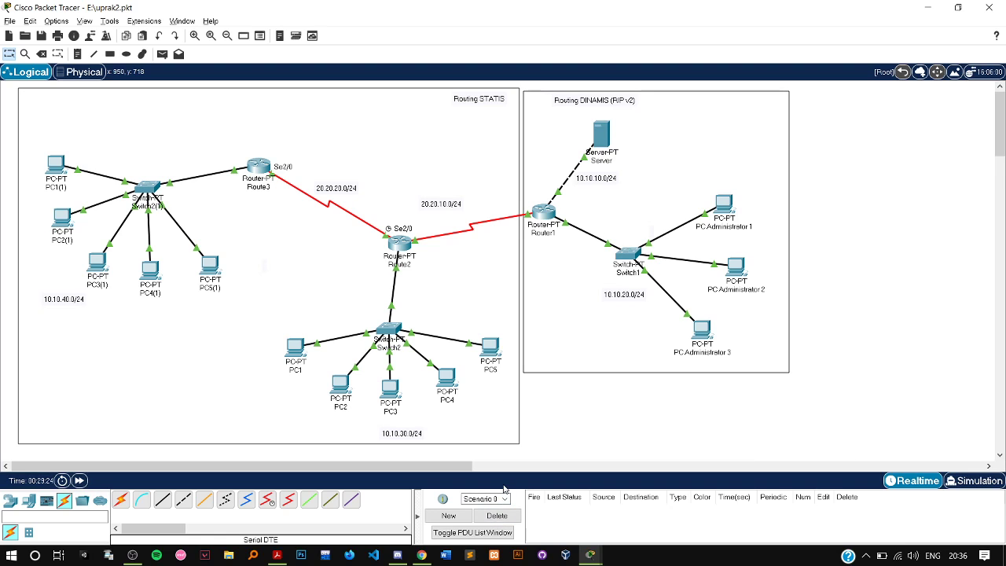
# Step: Open the Server's DNS service and select the A record pointing to 10.10.10.2 to check it
pyautogui.click(601, 135)
pyautogui.click(417, 115)
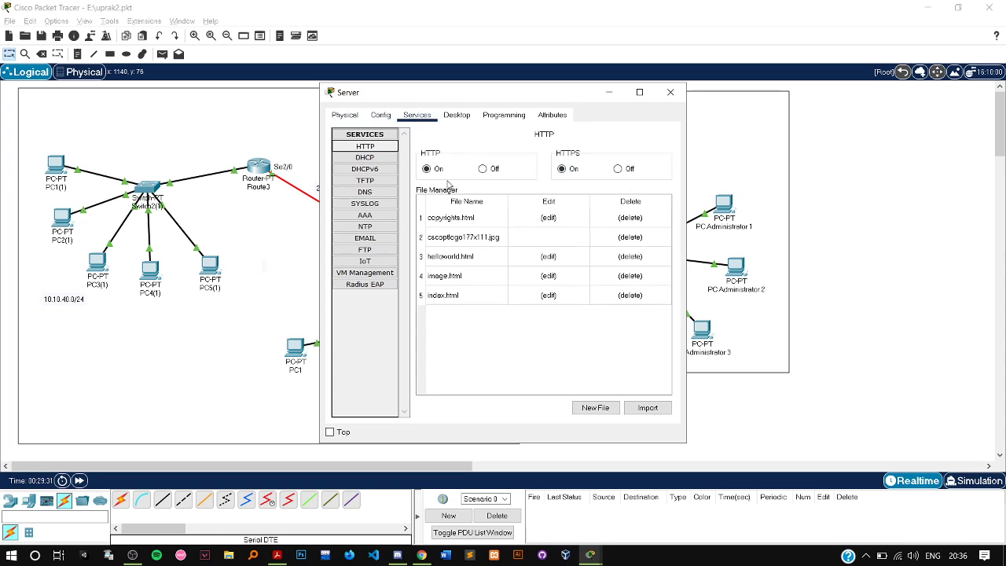
pyautogui.click(365, 192)
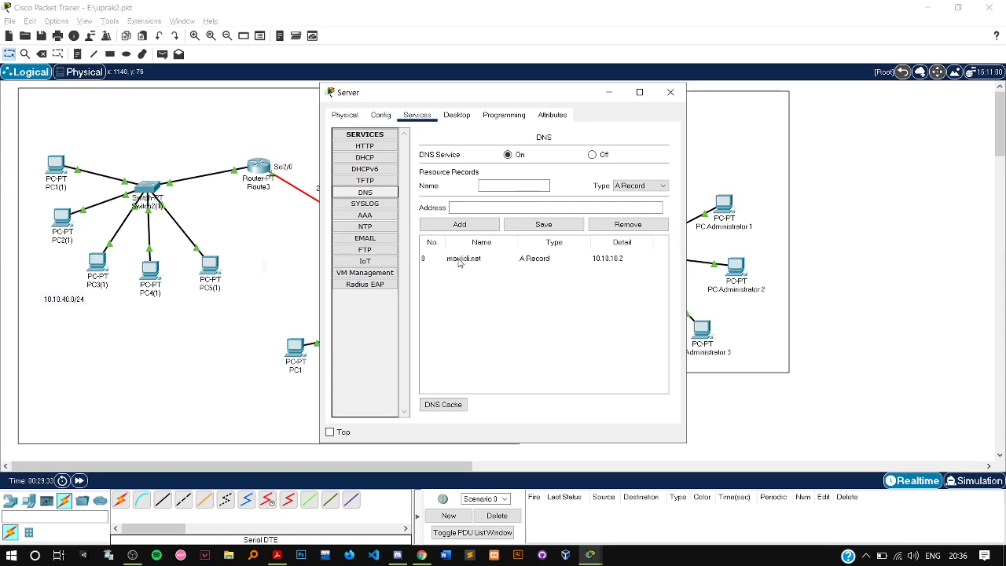
pyautogui.click(461, 263)
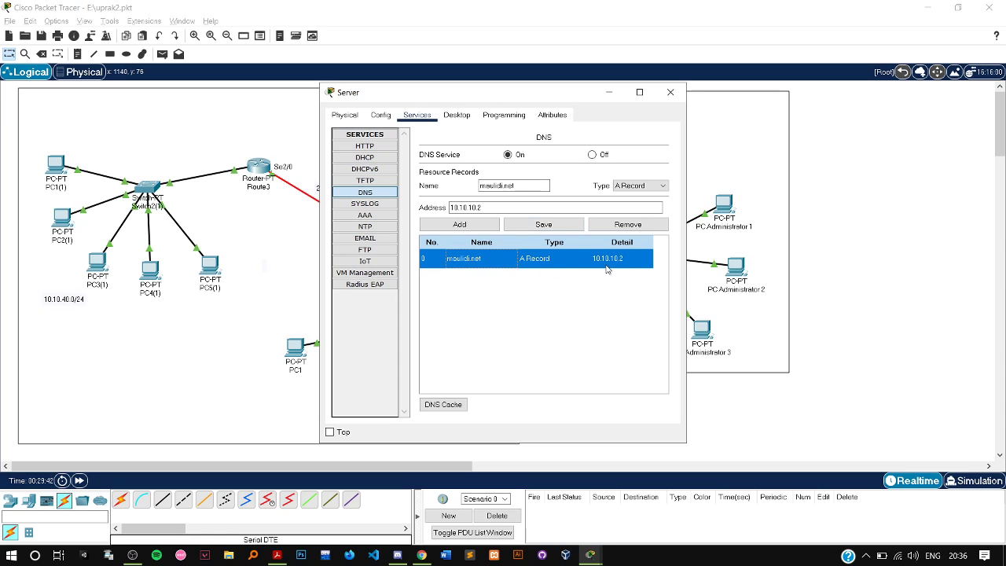
# Step: Close the Server's settings and check the default gateway and DNS server in PC Administrator 3's global settings
pyautogui.click(671, 92)
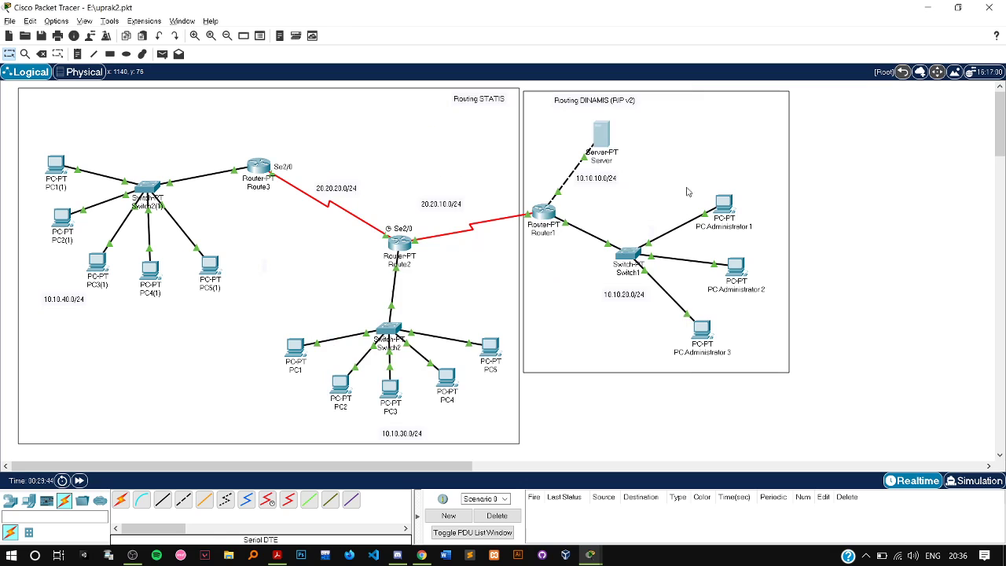
pyautogui.click(702, 329)
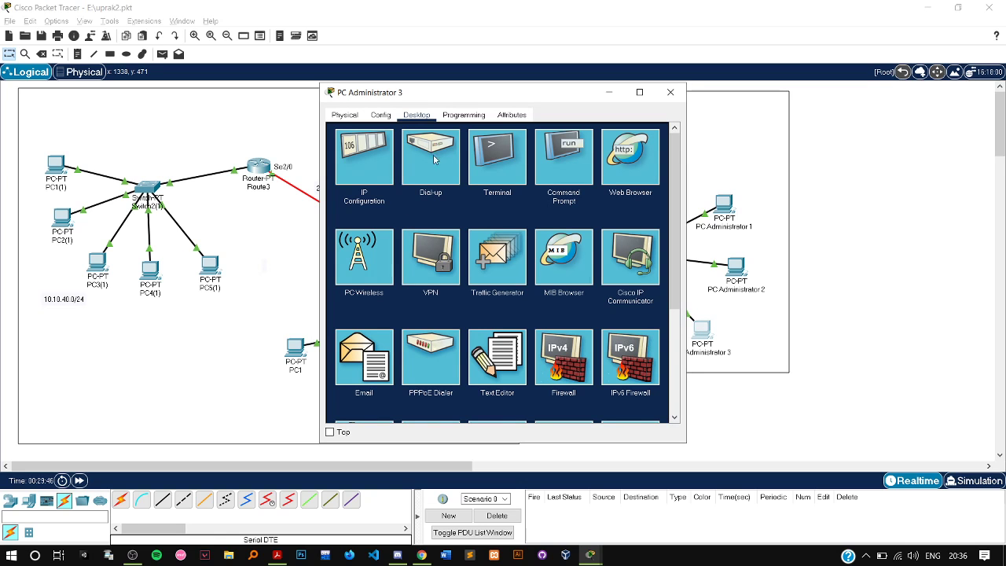
pyautogui.click(381, 115)
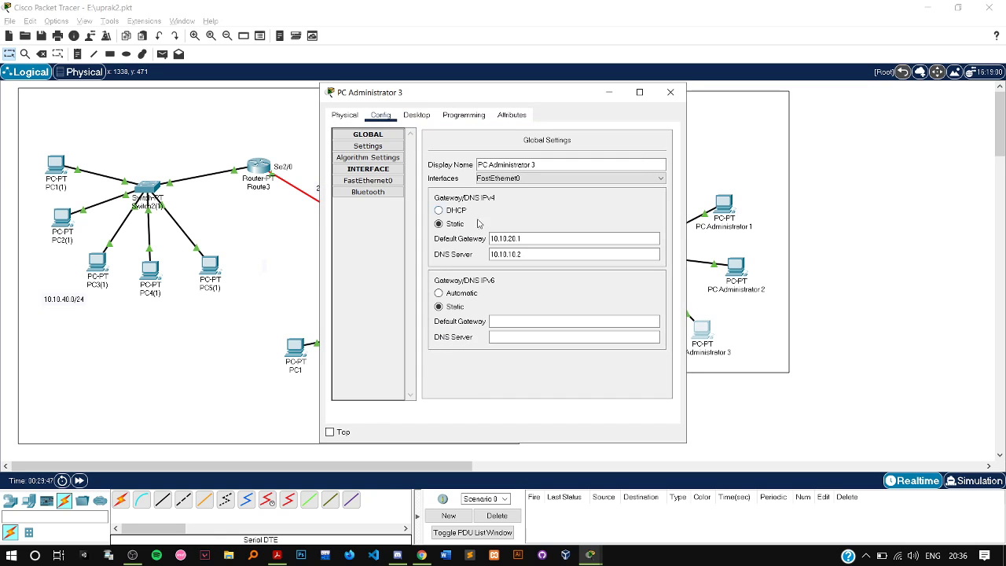
pyautogui.moveTo(553, 99); pyautogui.dragTo(465, 108)
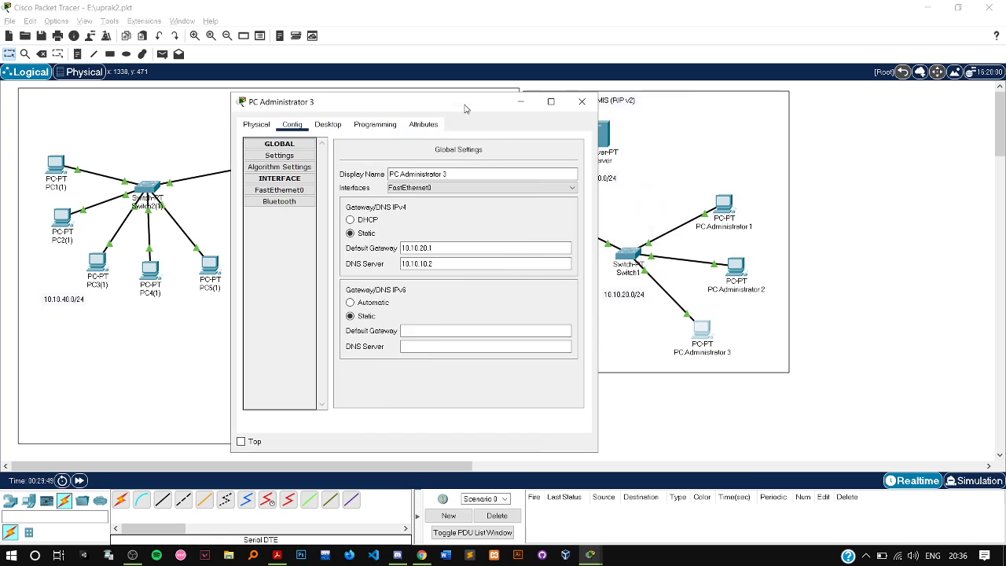
pyautogui.click(436, 262)
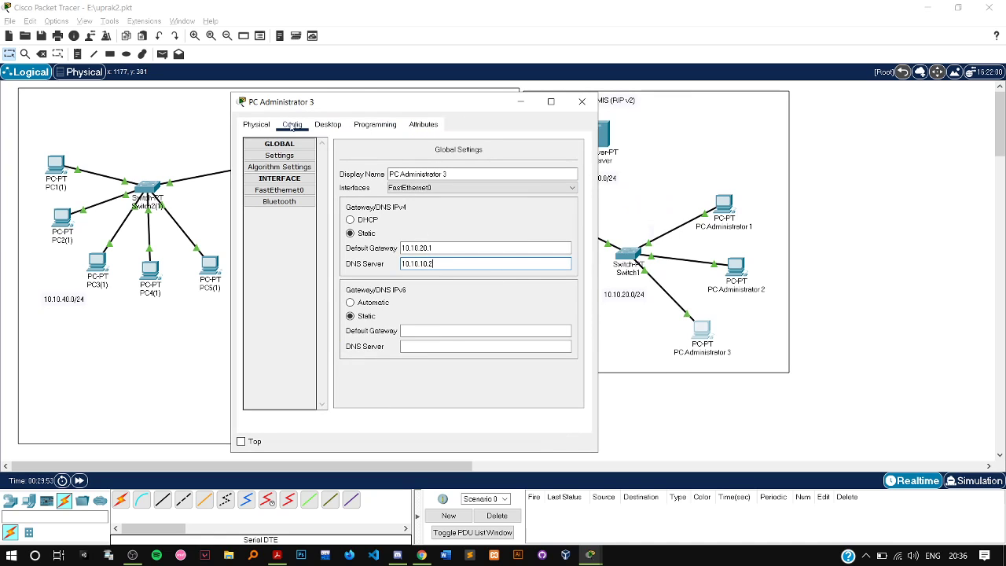
pyautogui.click(260, 127)
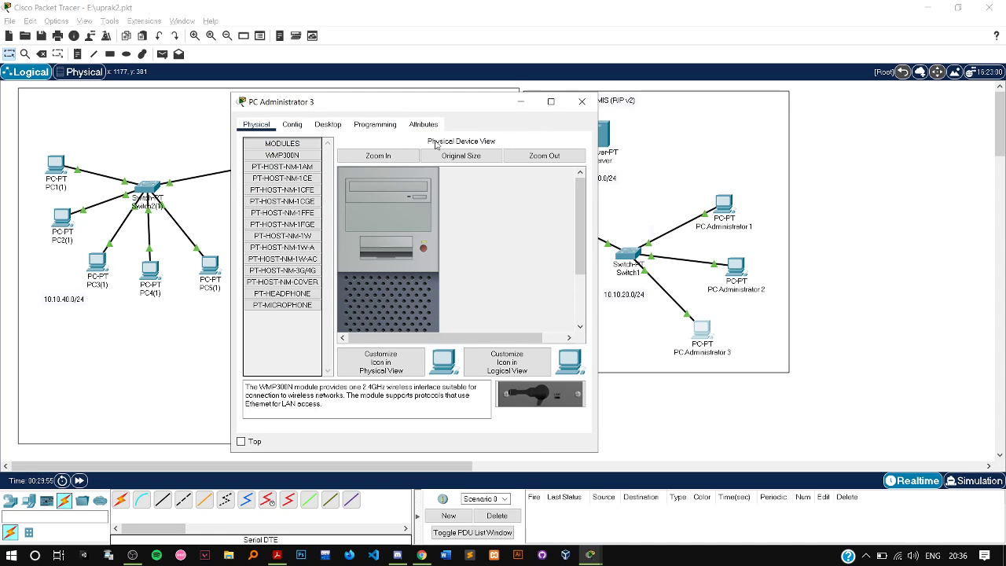
pyautogui.click(293, 125)
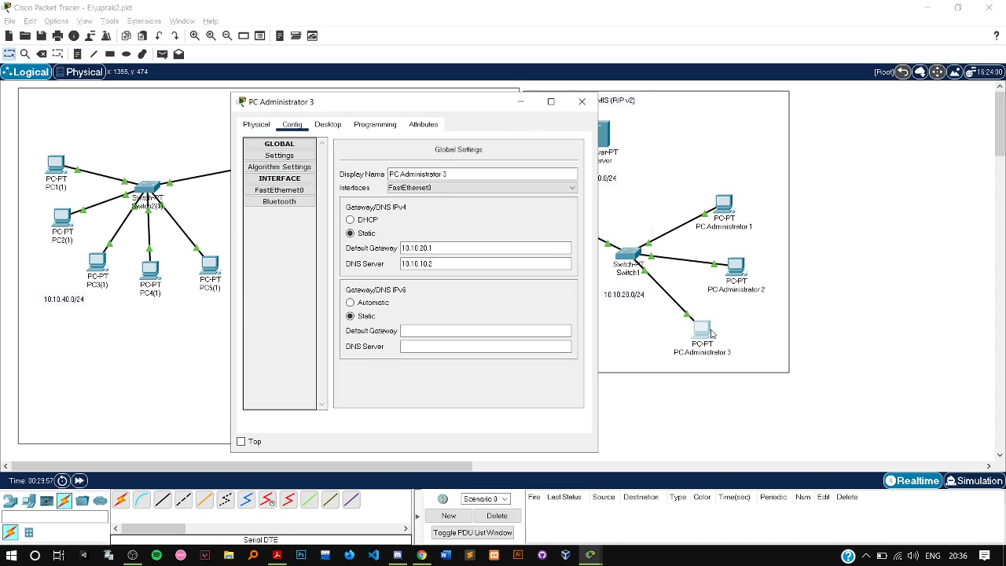
pyautogui.moveTo(507, 264); pyautogui.dragTo(402, 264)
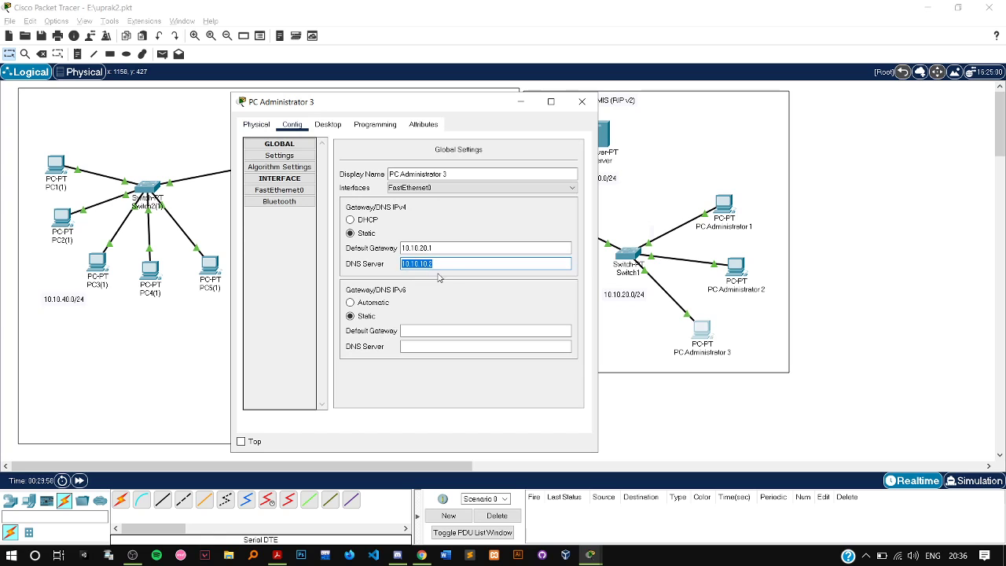
pyautogui.click(444, 267)
# Step: Load the Server's web page at 10.10.10.2 in PC Administrator 3's web browser
pyautogui.click(328, 124)
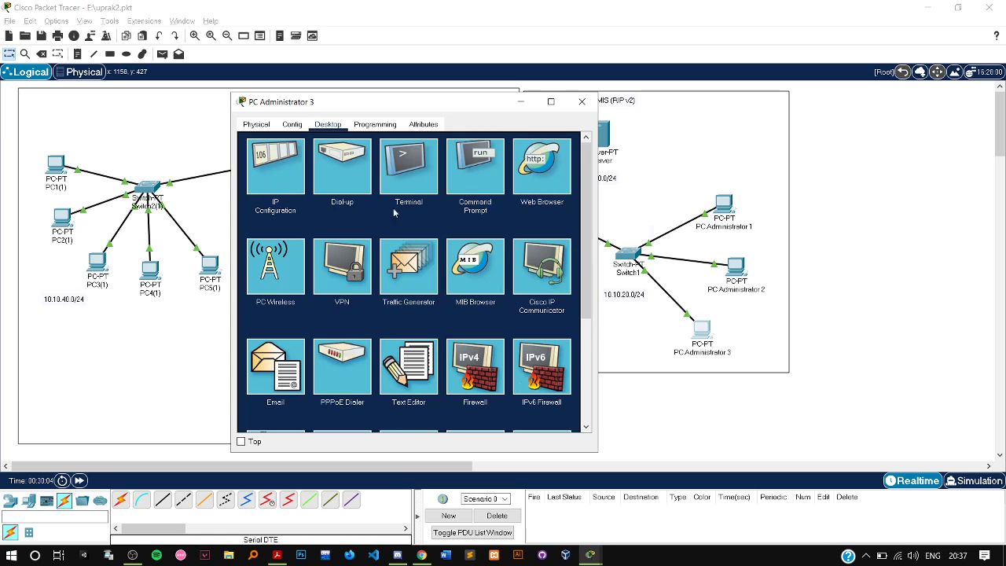
pyautogui.click(538, 168)
pyautogui.click(363, 162)
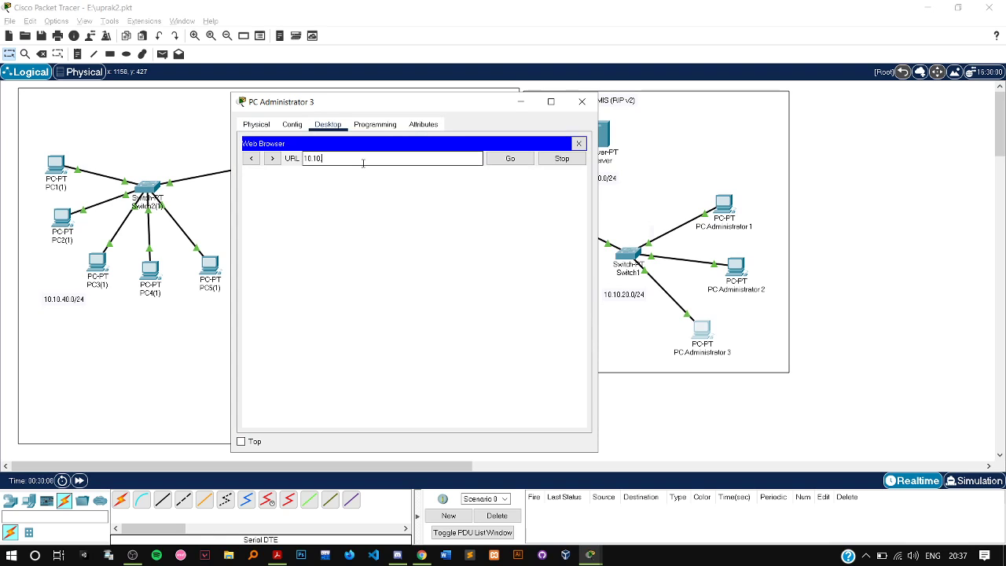
pyautogui.write('10.10.10.2')
pyautogui.press('Return')
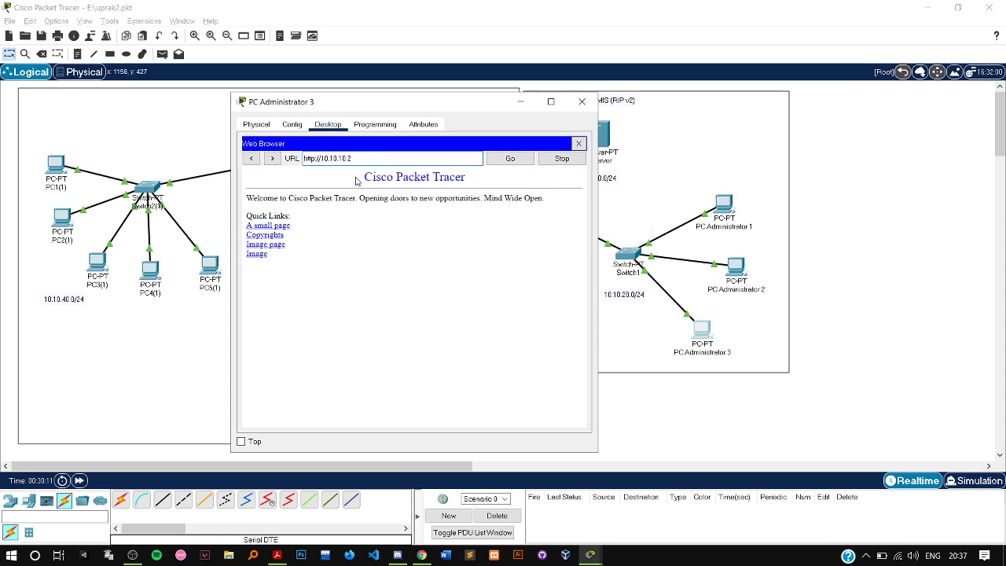
pyautogui.moveTo(353, 178)
pyautogui.mouseDown()
pyautogui.moveTo(393, 177)
pyautogui.moveTo(349, 191)
pyautogui.mouseUp()
# Step: Load the same web page using the domain name from the Server's DNS A record, and close PC Administrator 3
pyautogui.click(343, 158)
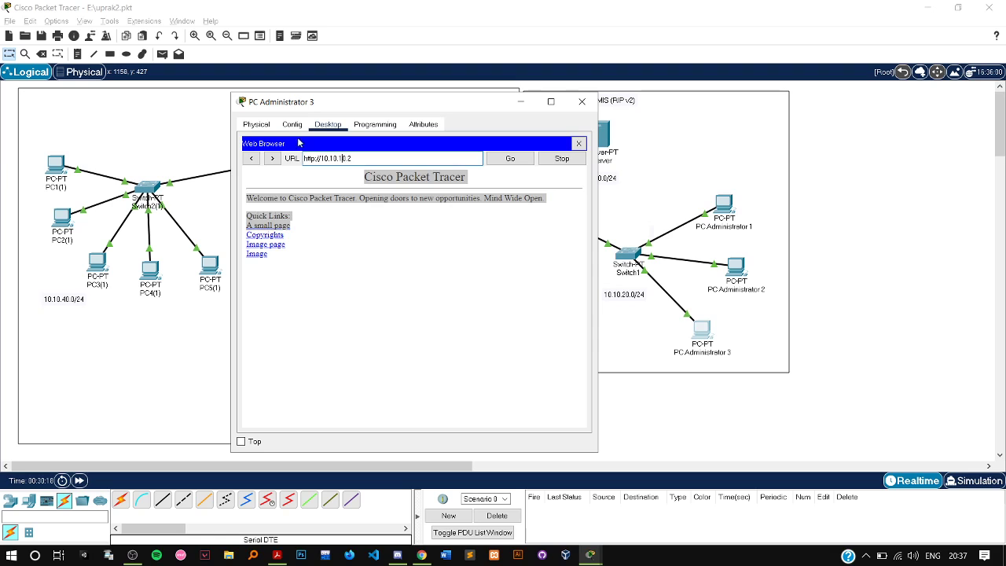
pyautogui.tripleClick(367, 158)
pyautogui.write('mail')
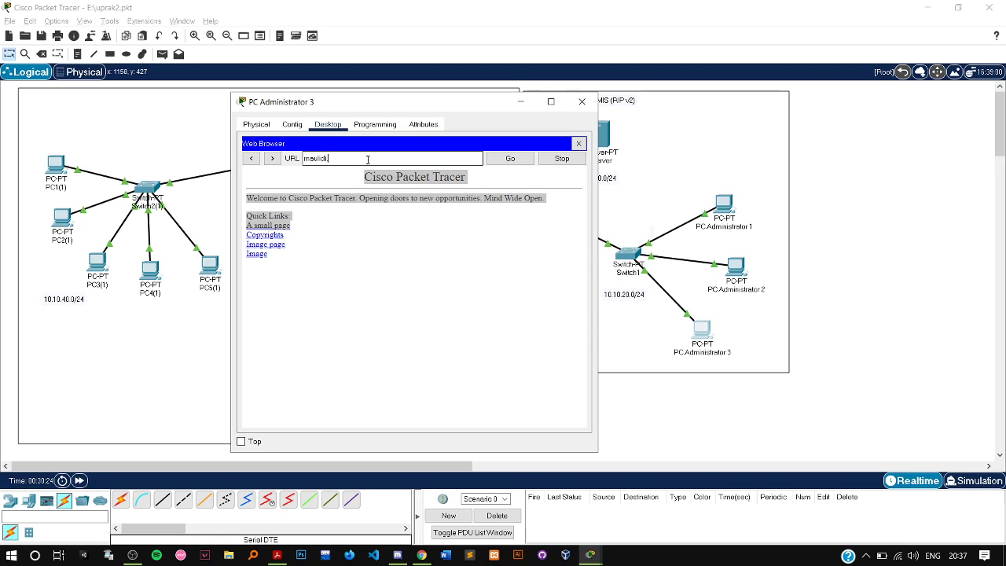
pyautogui.press('Return')
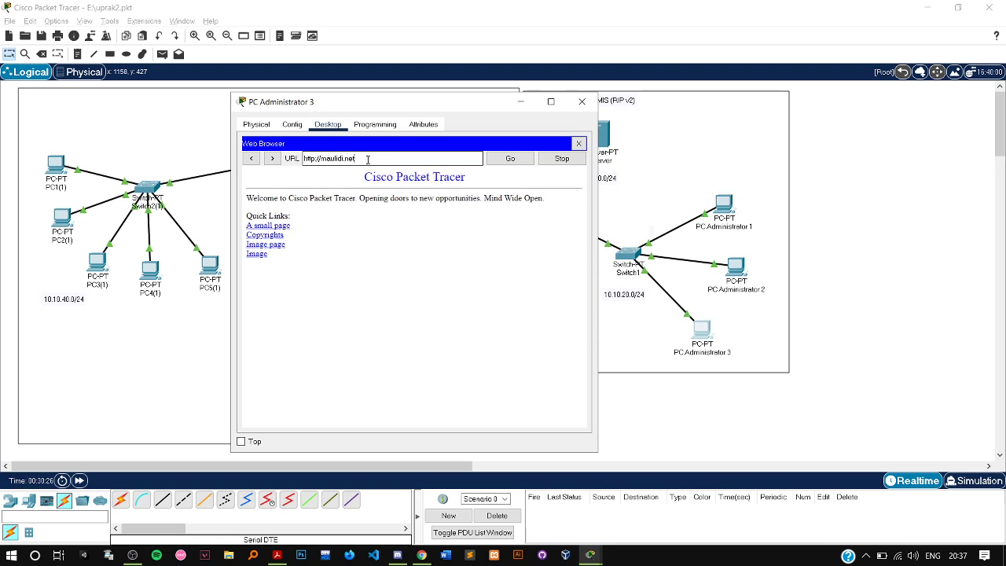
pyautogui.moveTo(388, 268)
pyautogui.mouseDown()
pyautogui.moveTo(302, 177)
pyautogui.moveTo(382, 221)
pyautogui.moveTo(405, 270)
pyautogui.mouseUp()
pyautogui.click(345, 259)
pyautogui.click(565, 161)
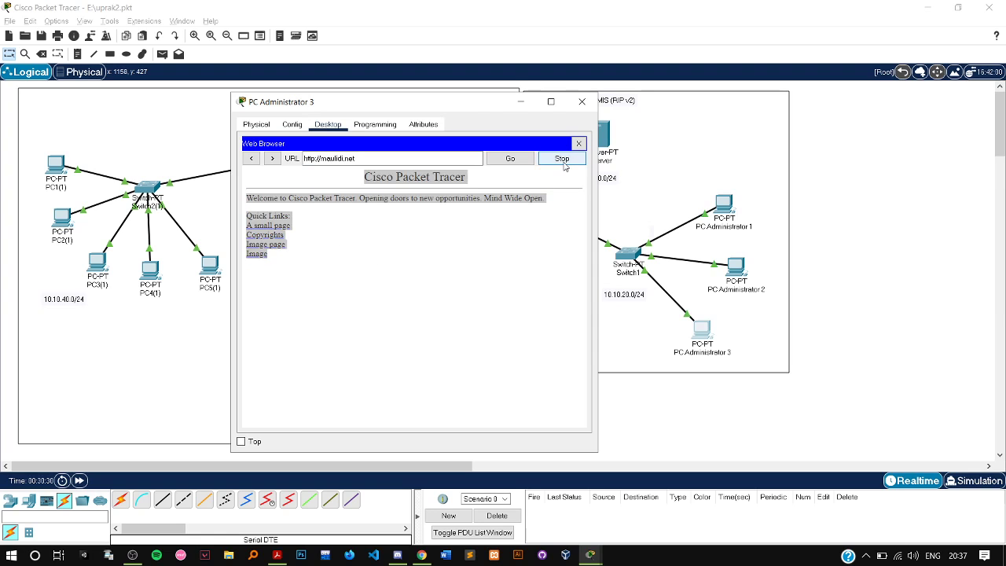
pyautogui.click(582, 102)
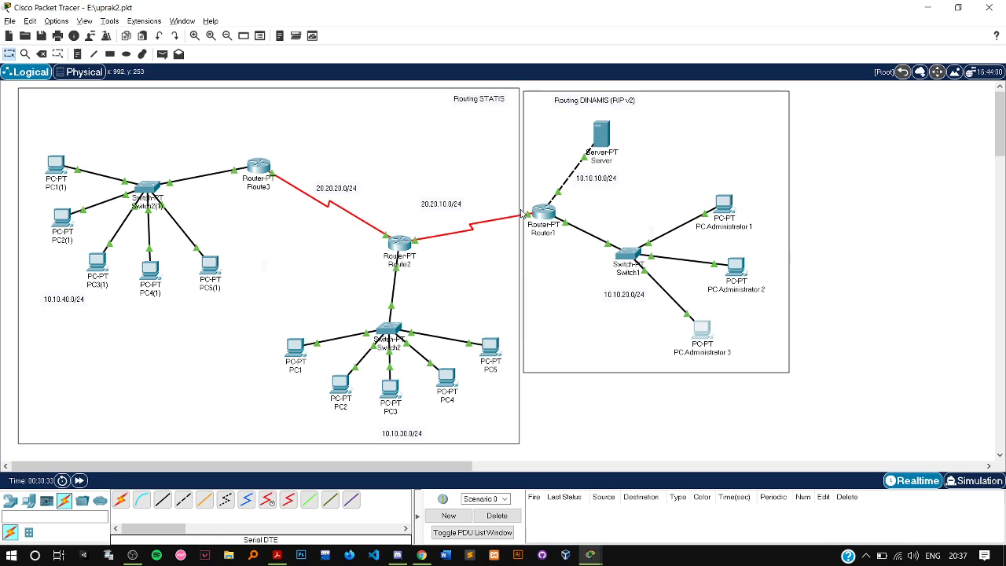
# Step: Shift Route3 and Route2 slightly to the left and Router1 slightly to the right in the topology
pyautogui.moveTo(262, 175); pyautogui.dragTo(259, 175)
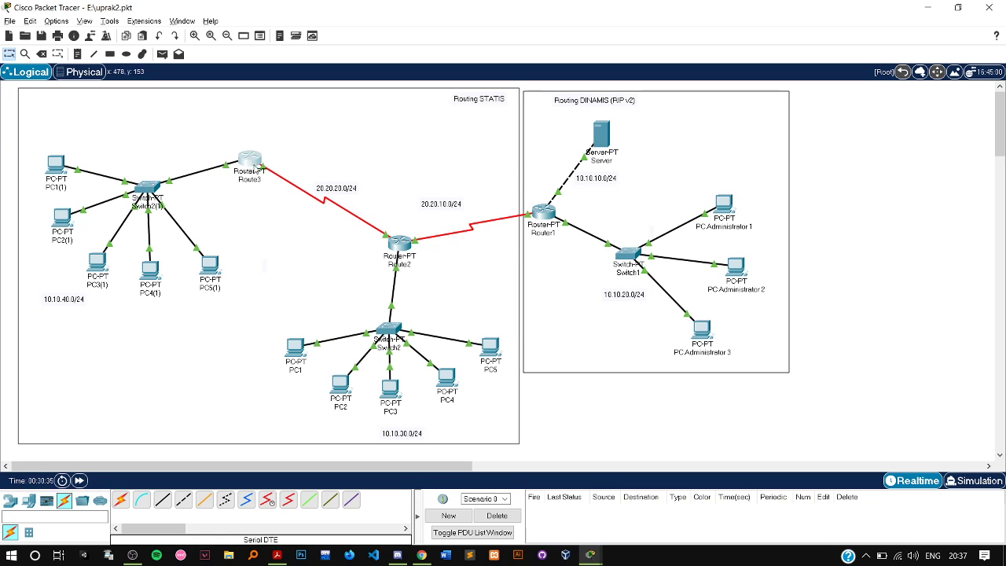
pyautogui.moveTo(399, 250); pyautogui.dragTo(393, 252)
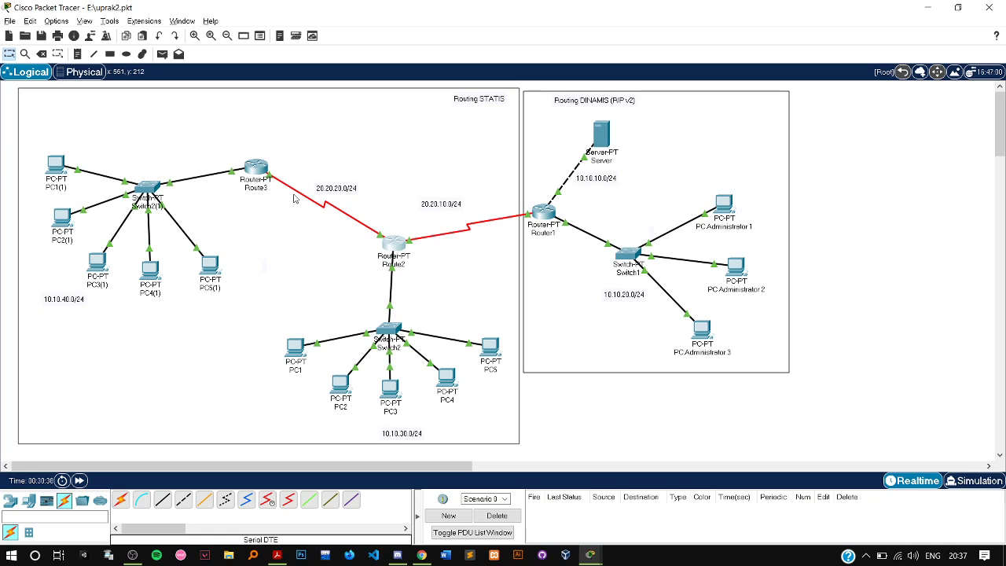
pyautogui.moveTo(546, 219); pyautogui.dragTo(554, 217)
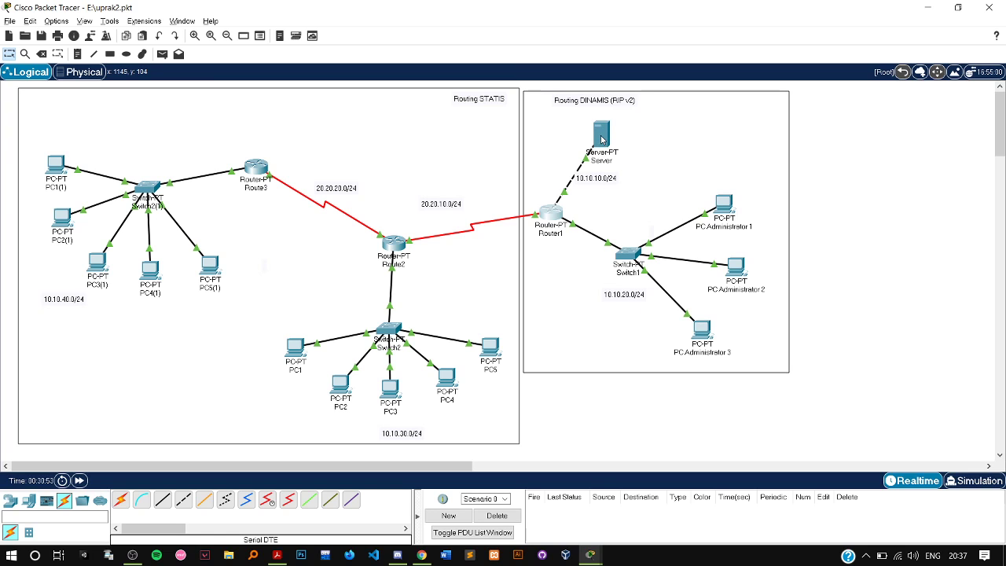
# Step: Review the Server's DNS service and its A record once more, and close the Server's settings
pyautogui.moveTo(602, 140)
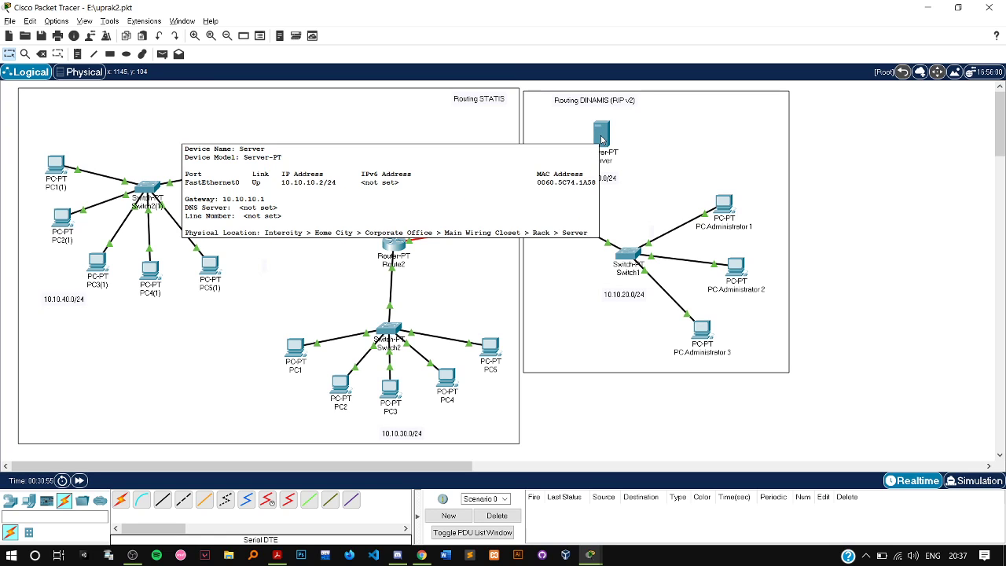
pyautogui.click(602, 139)
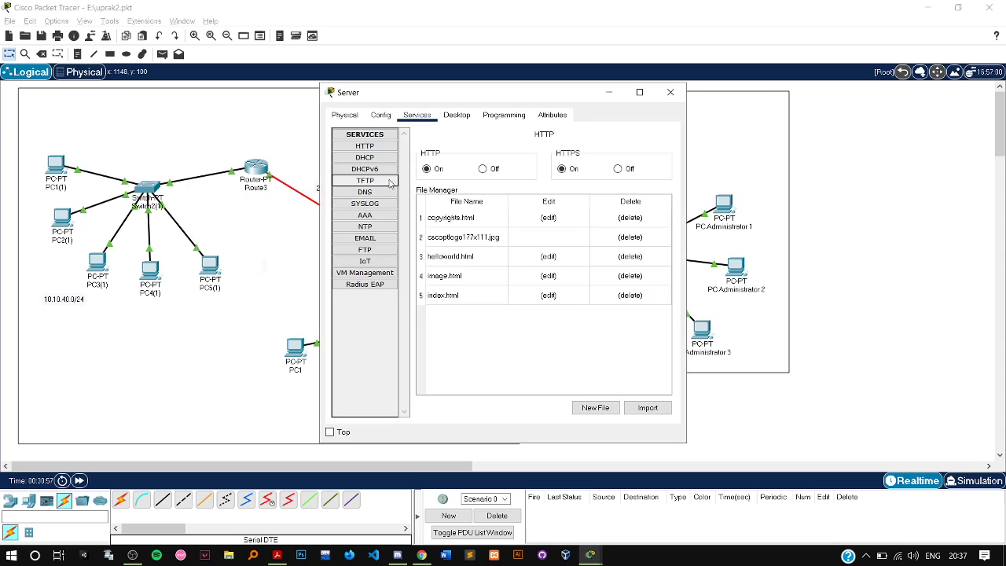
pyautogui.click(381, 193)
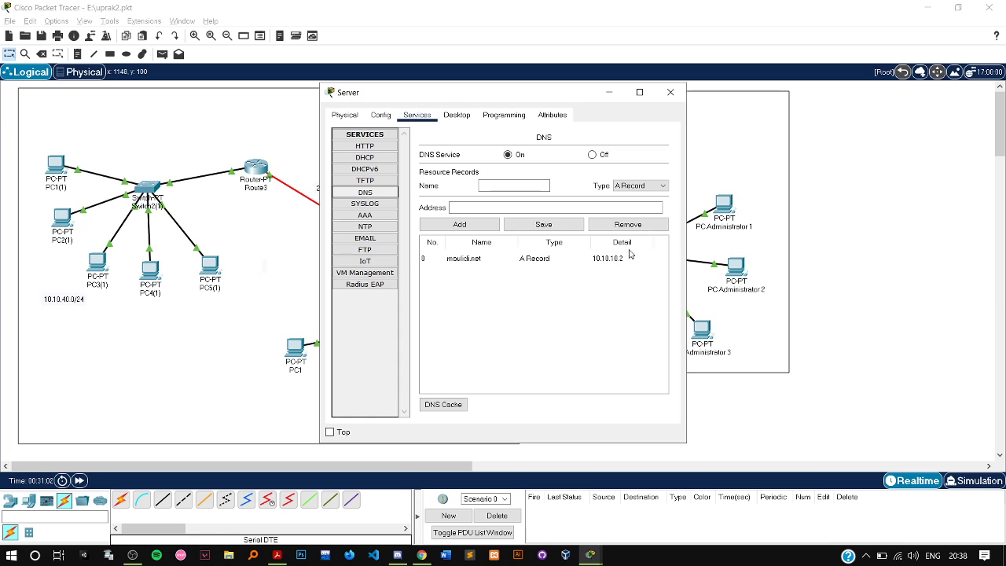
pyautogui.click(671, 92)
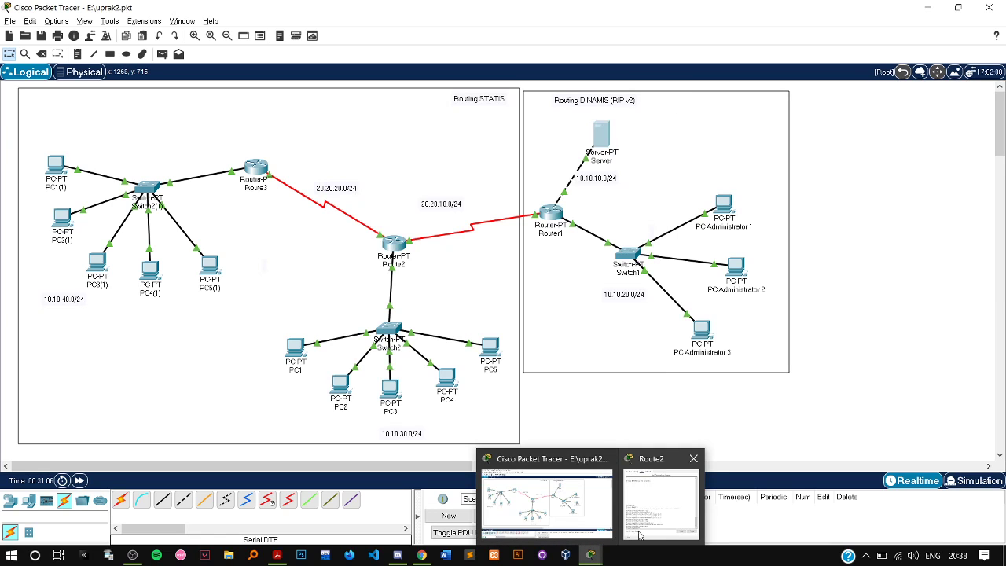
pyautogui.click(132, 555)
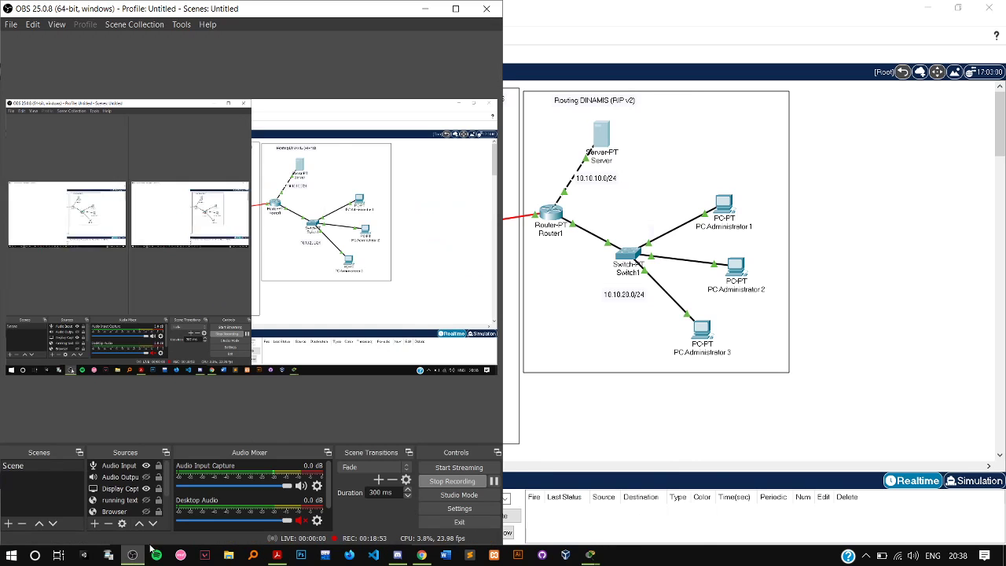